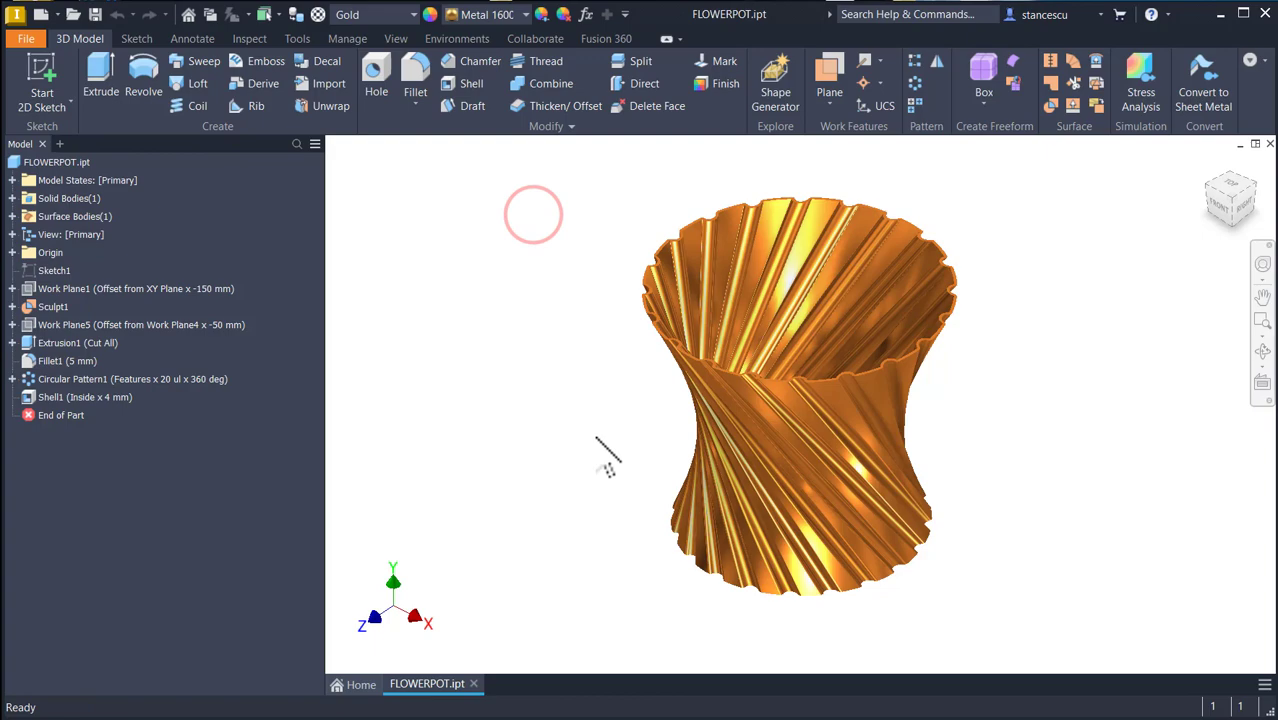
Rotate the finished flower pot view and return to the home view
{"action": "key", "text": "F6"}
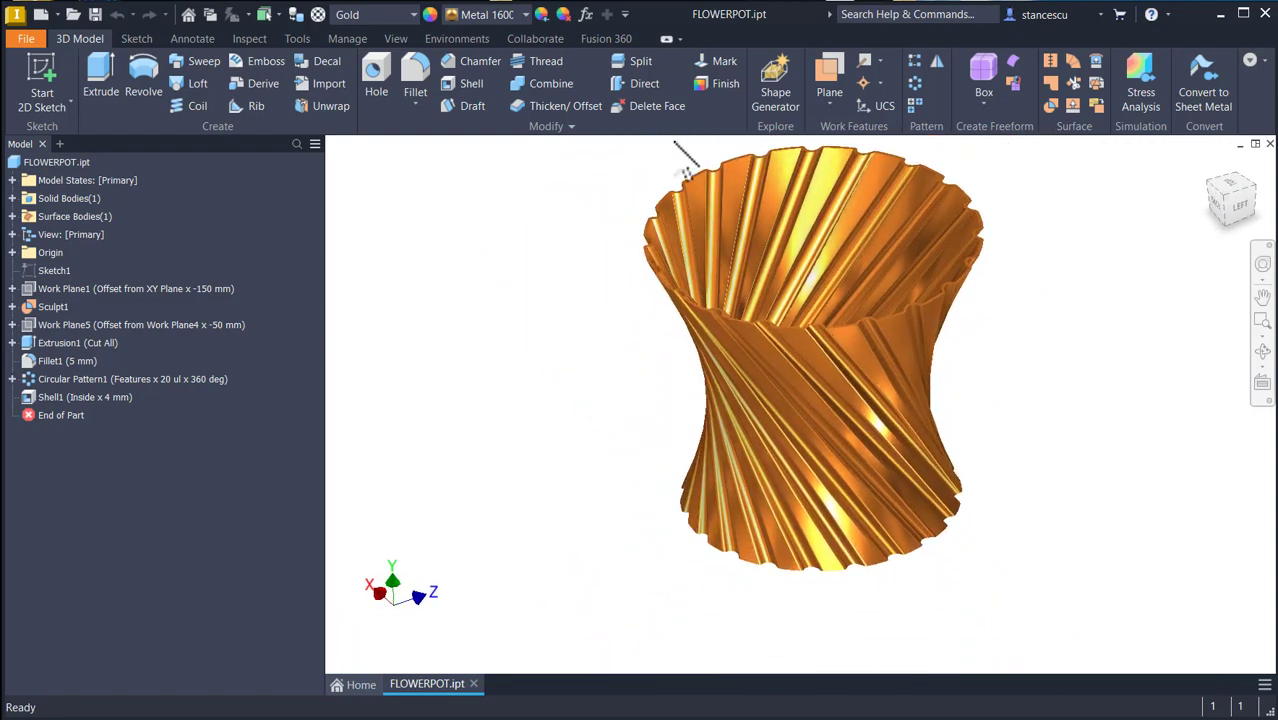
{"action": "key", "text": "F6"}
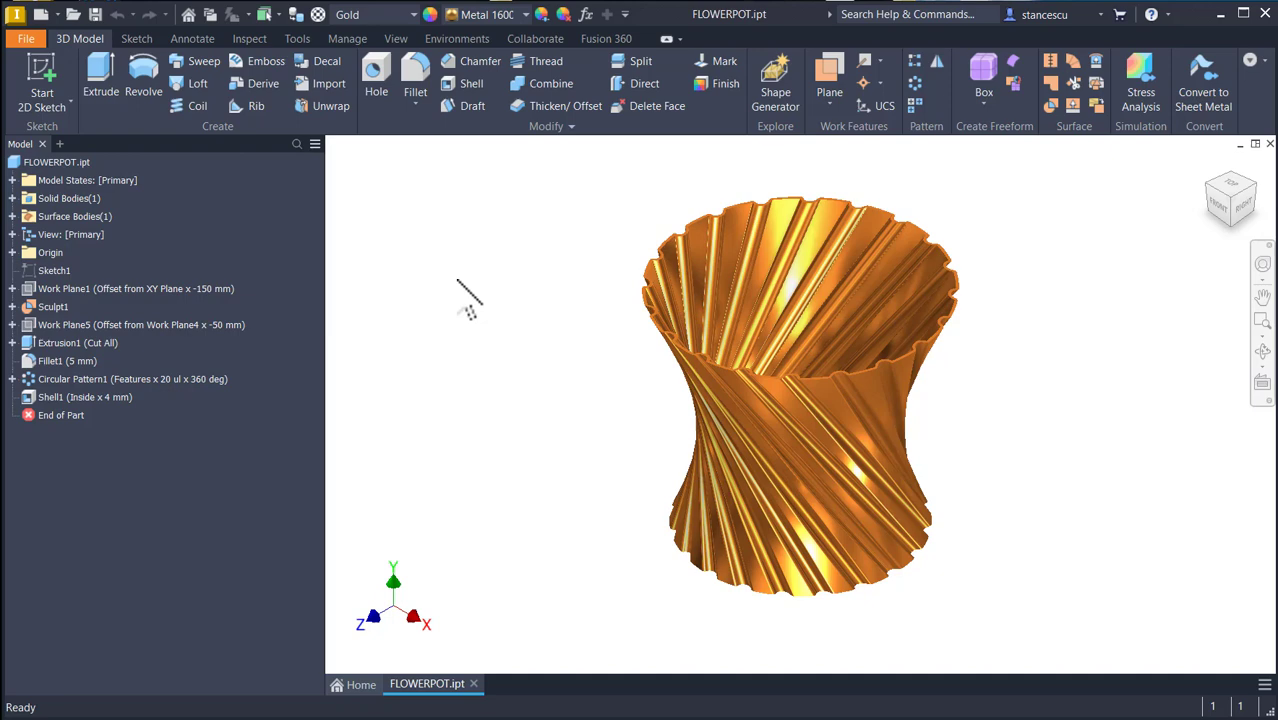
{"action": "left_click", "coordinate": [461, 263]}
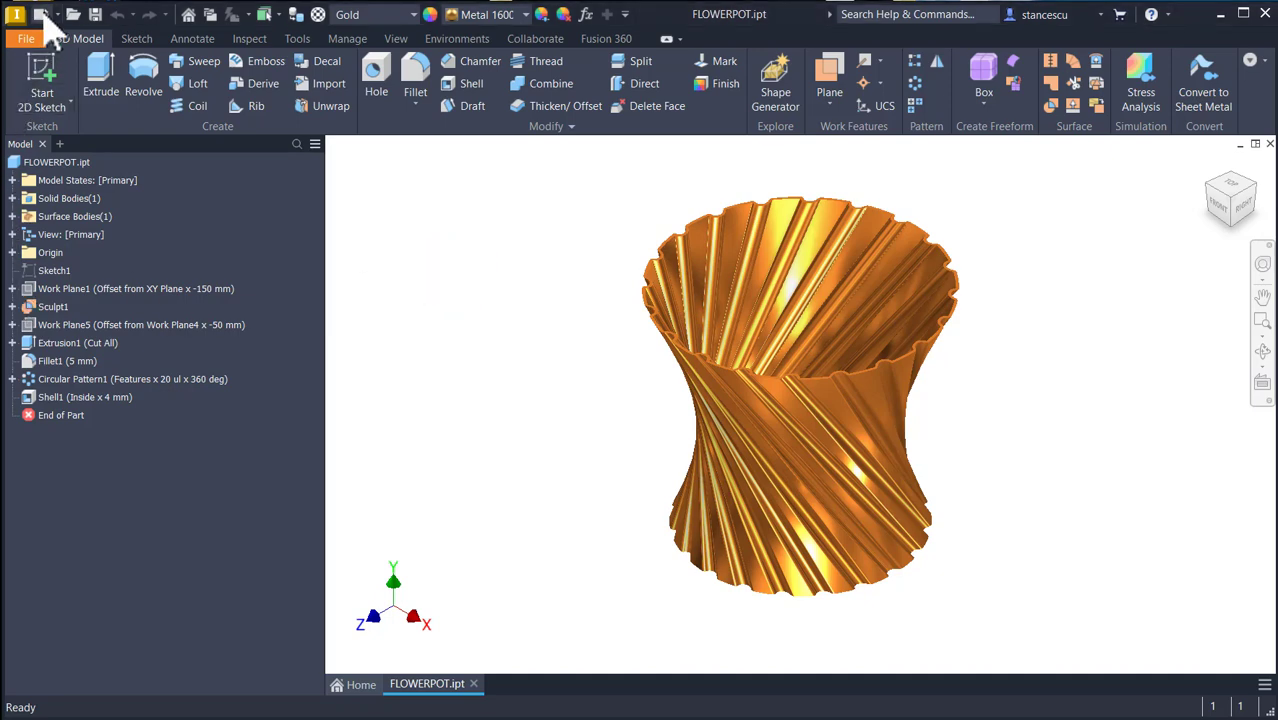
Create a new Standard (mm) part and start a 2D sketch on the XY plane
{"action": "left_click", "coordinate": [41, 13]}
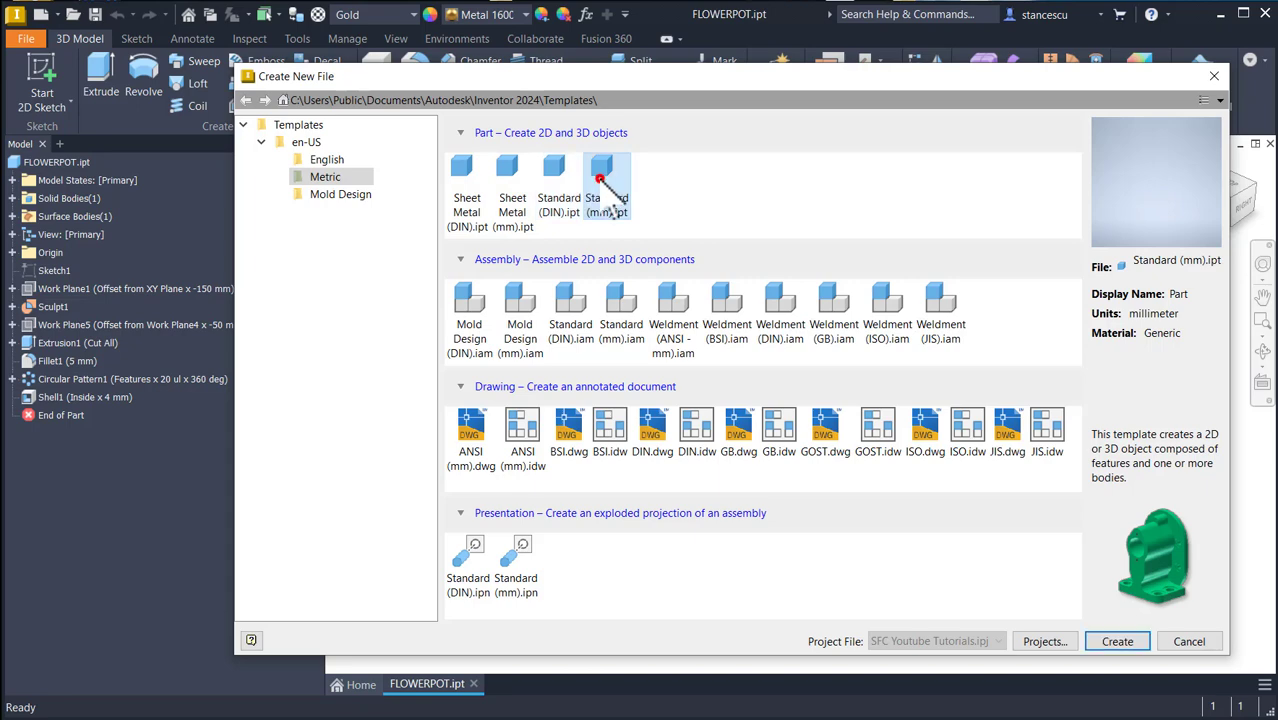
{"action": "double_click", "coordinate": [599, 178]}
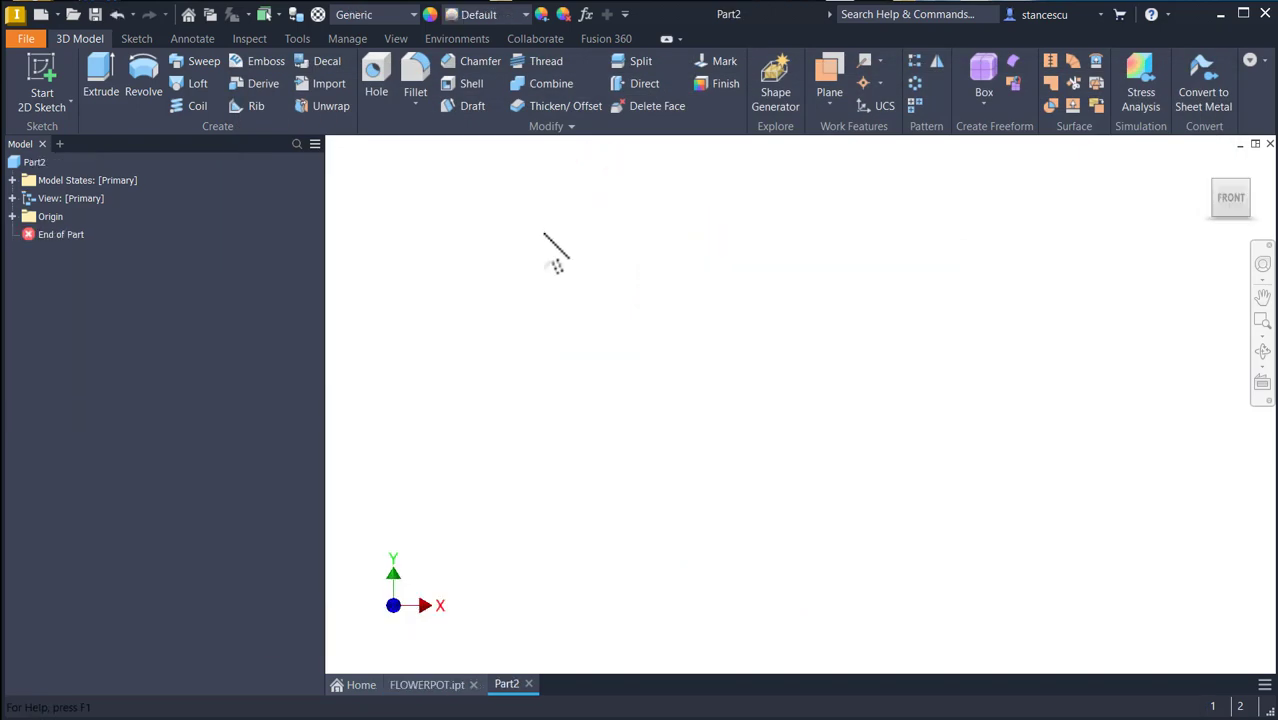
{"action": "left_click", "coordinate": [34, 84]}
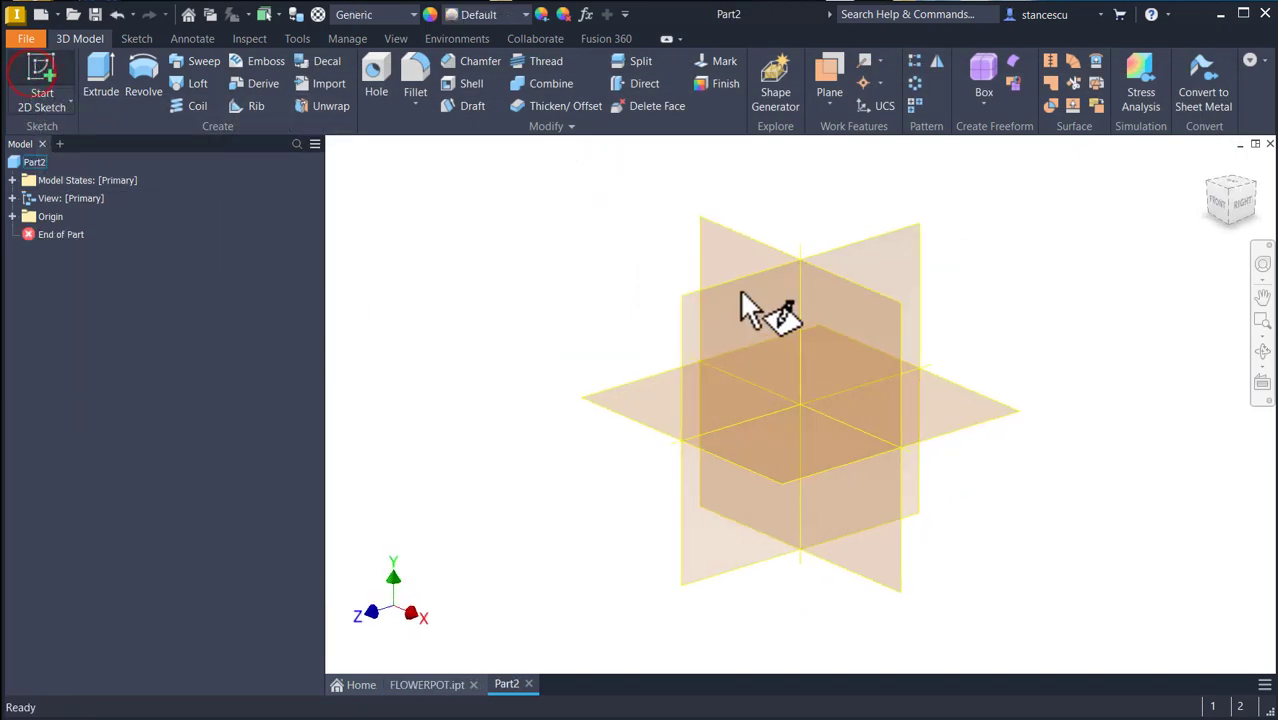
{"action": "left_click", "coordinate": [745, 258]}
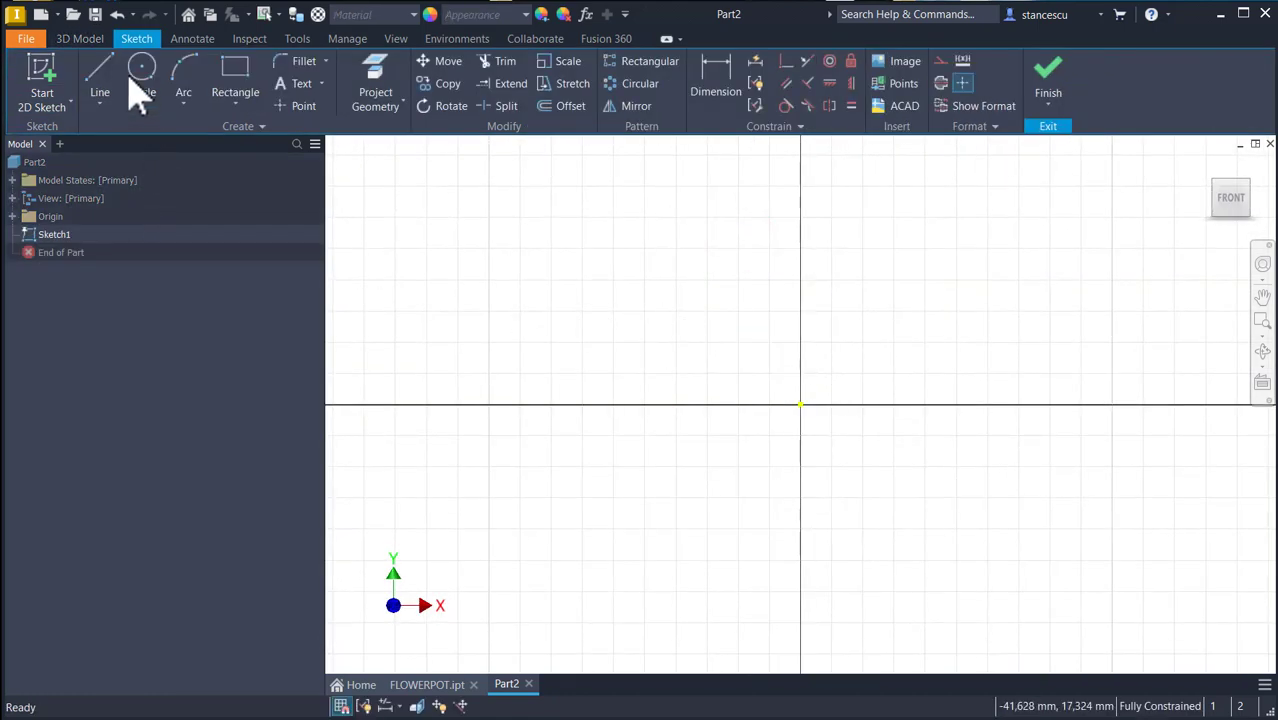
Draw a vertical line and make it coincident with the sketch origin
{"action": "left_click", "coordinate": [104, 90]}
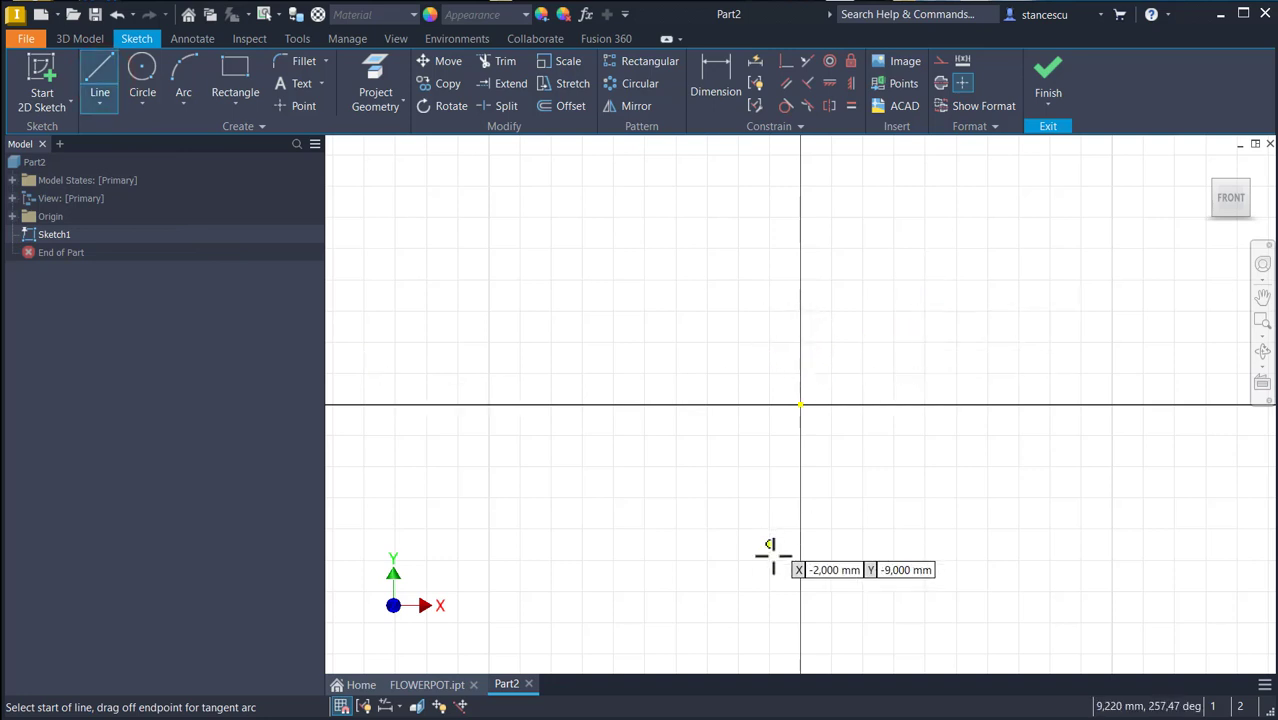
{"action": "left_click", "coordinate": [785, 605]}
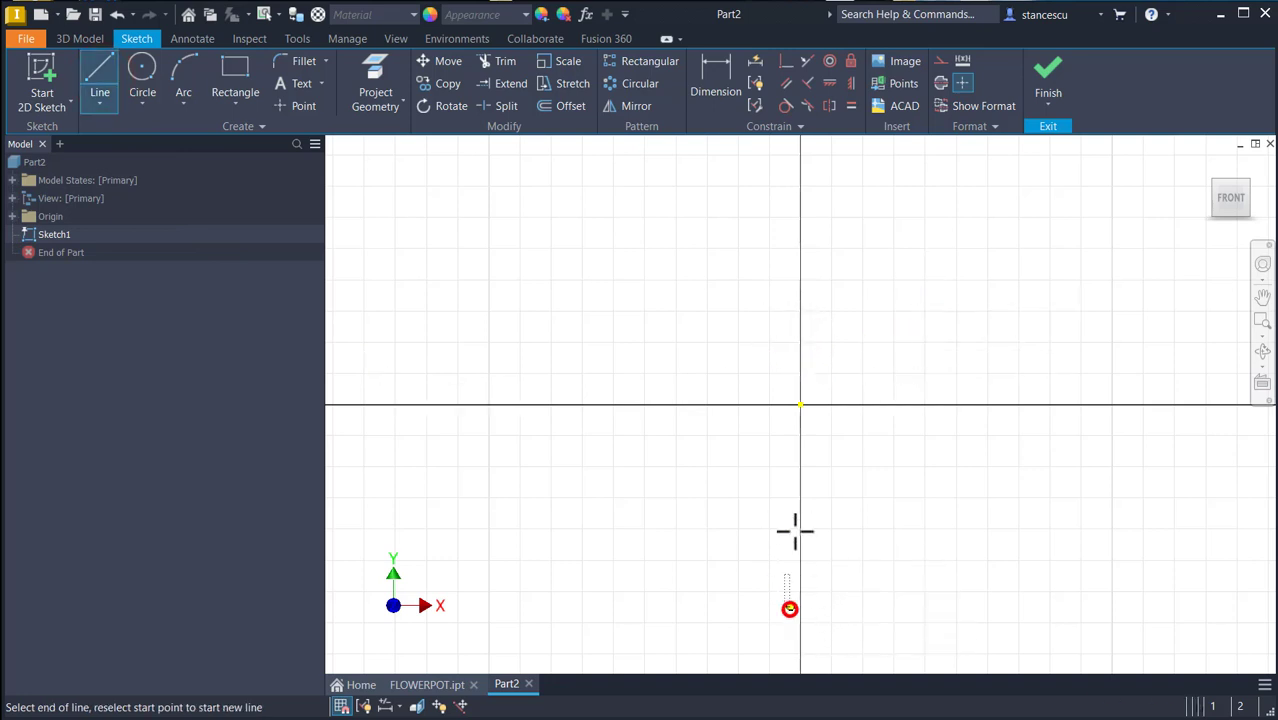
{"action": "left_click", "coordinate": [784, 236]}
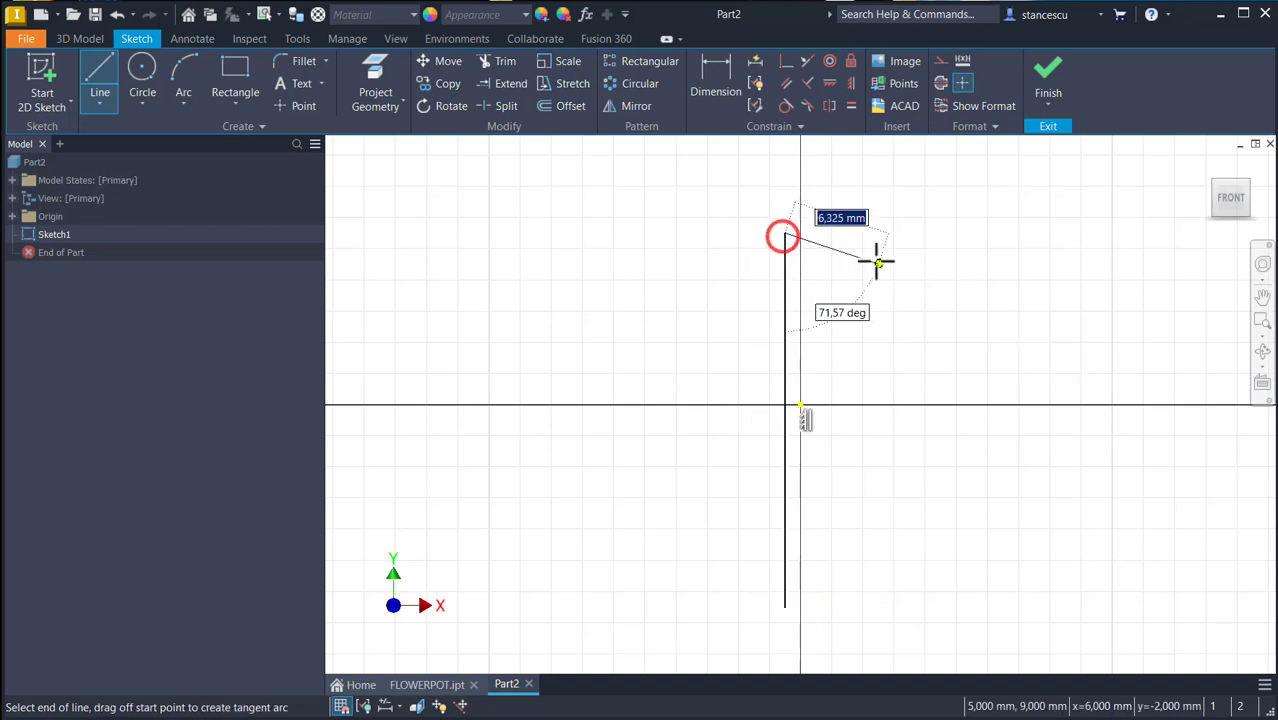
{"action": "key", "text": "Escape"}
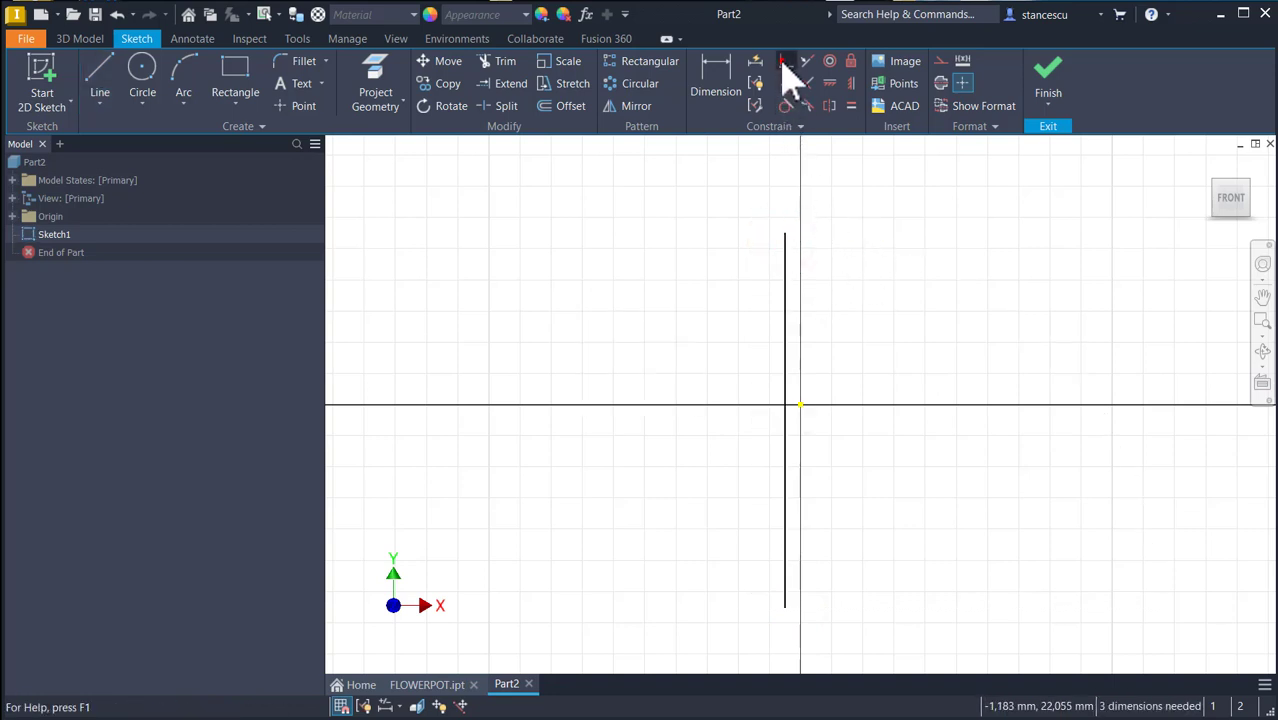
{"action": "left_click", "coordinate": [786, 62]}
{"action": "left_click", "coordinate": [784, 366]}
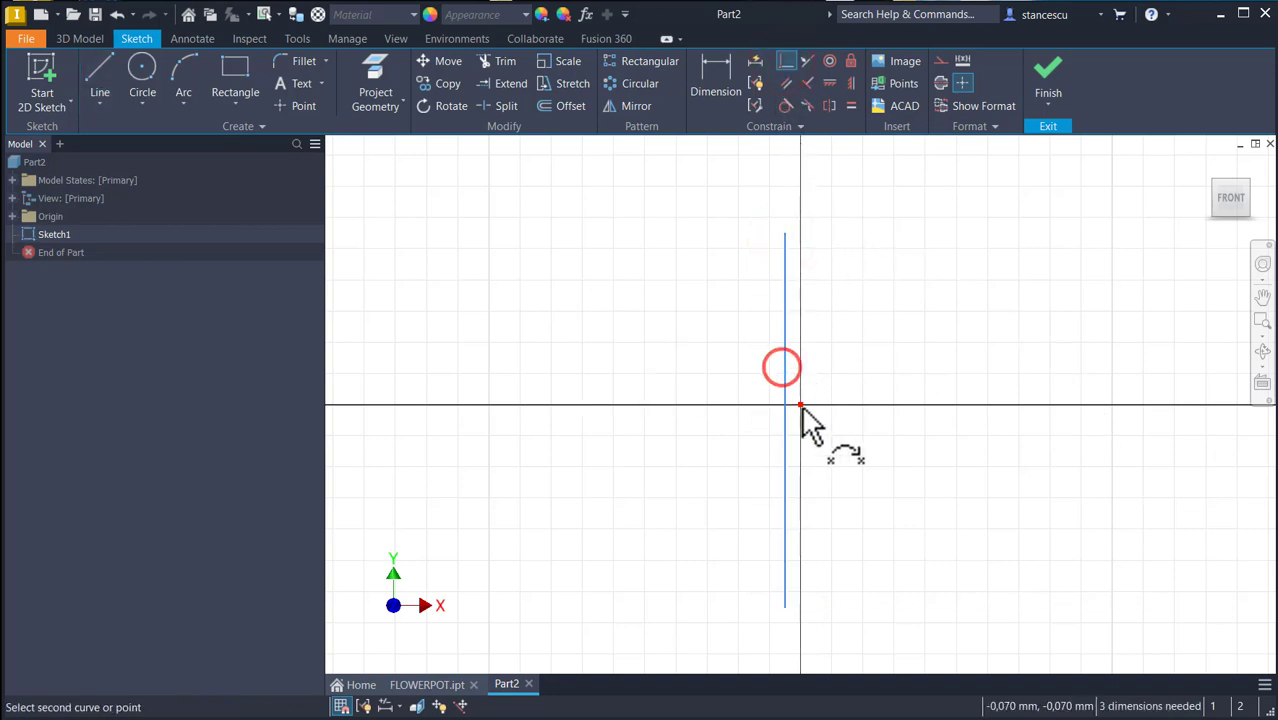
{"action": "left_click", "coordinate": [801, 404]}
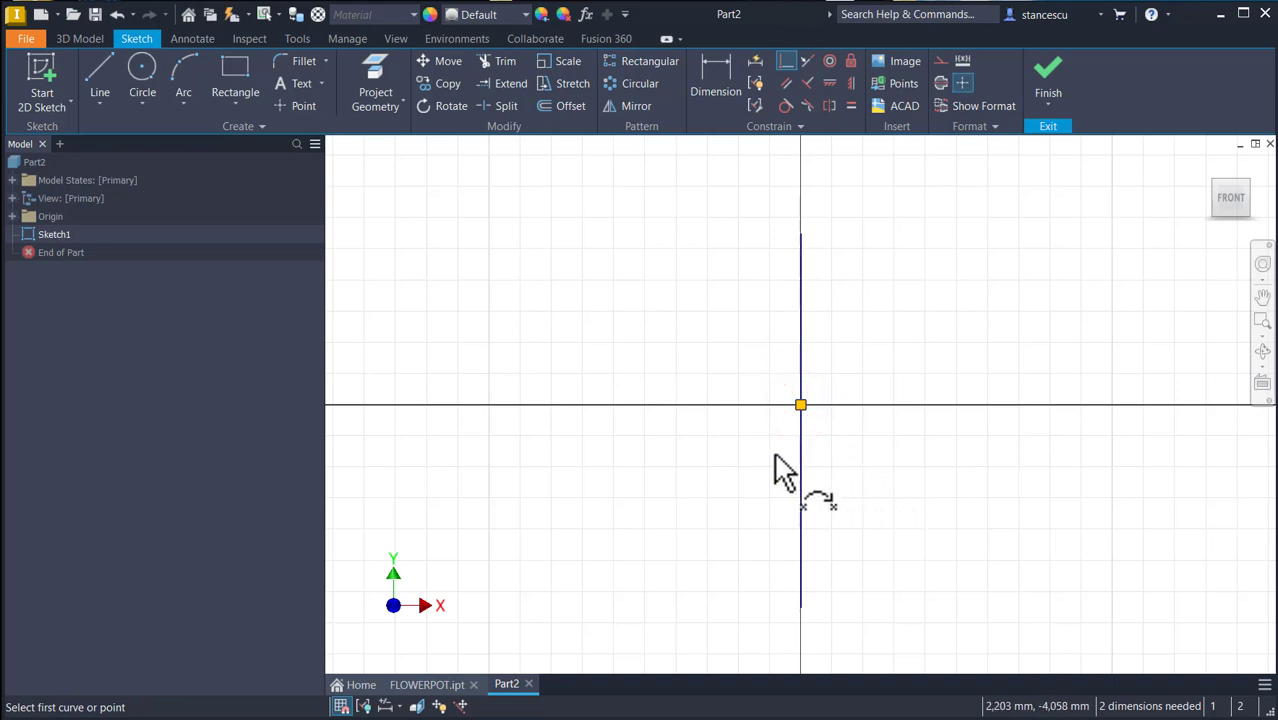
Dimension the vertical line to 600 mm long
{"action": "left_click", "coordinate": [716, 74]}
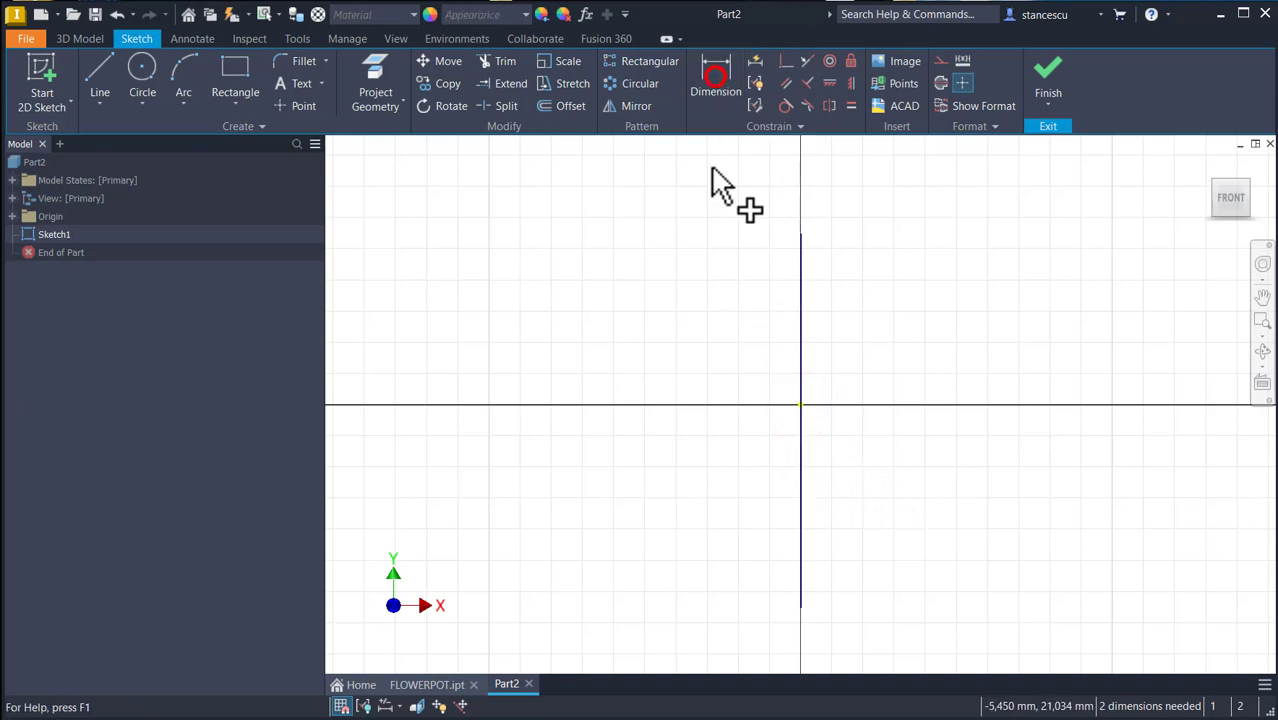
{"action": "left_click", "coordinate": [800, 352]}
{"action": "left_click", "coordinate": [687, 320]}
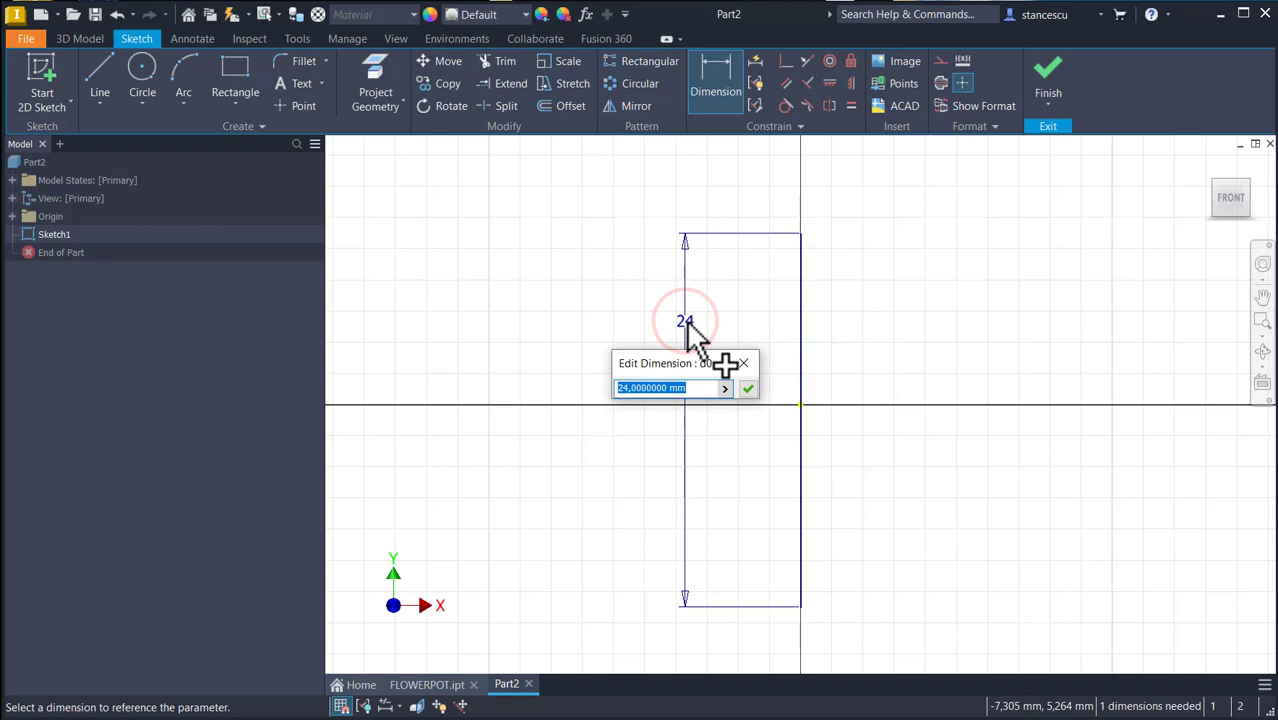
{"action": "type", "text": "600"}
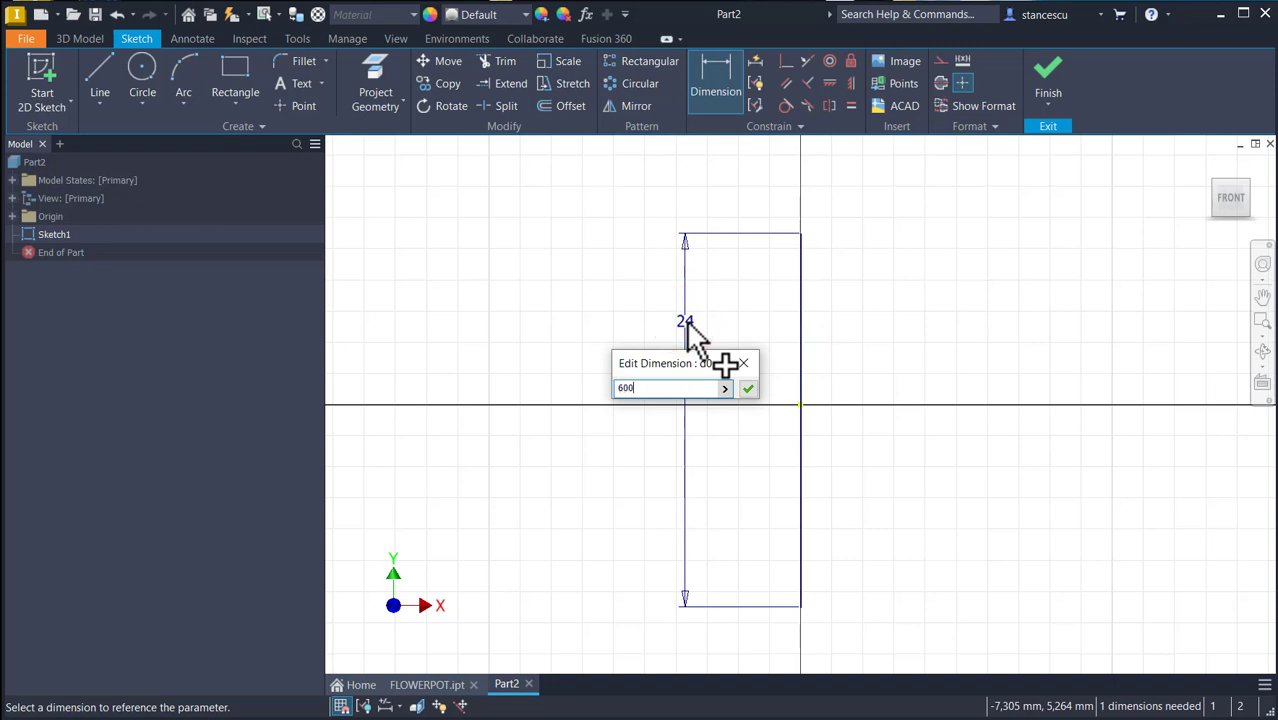
{"action": "left_click", "coordinate": [748, 388]}
{"action": "key", "text": "Num_Lock"}
{"action": "scroll", "coordinate": [758, 405], "scroll_direction": "down", "scroll_amount": 3}
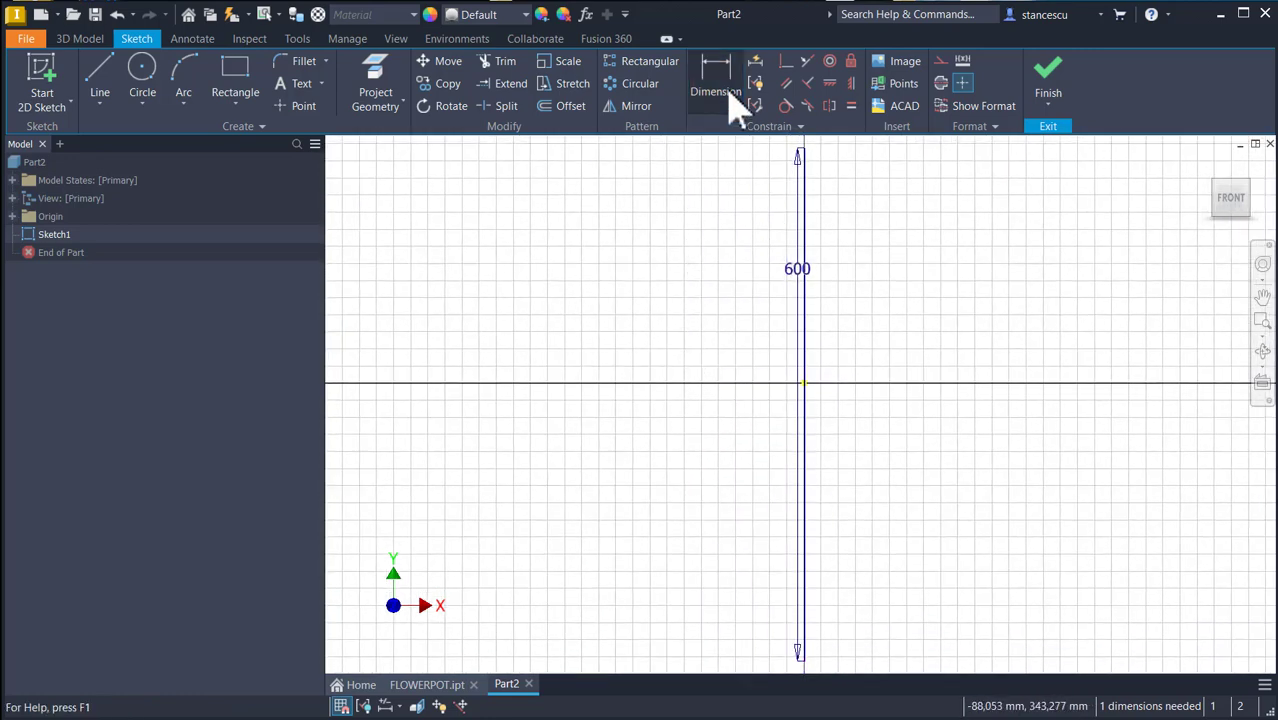
Dimension the line's bottom endpoint 250 mm below the origin
{"action": "left_click", "coordinate": [729, 92]}
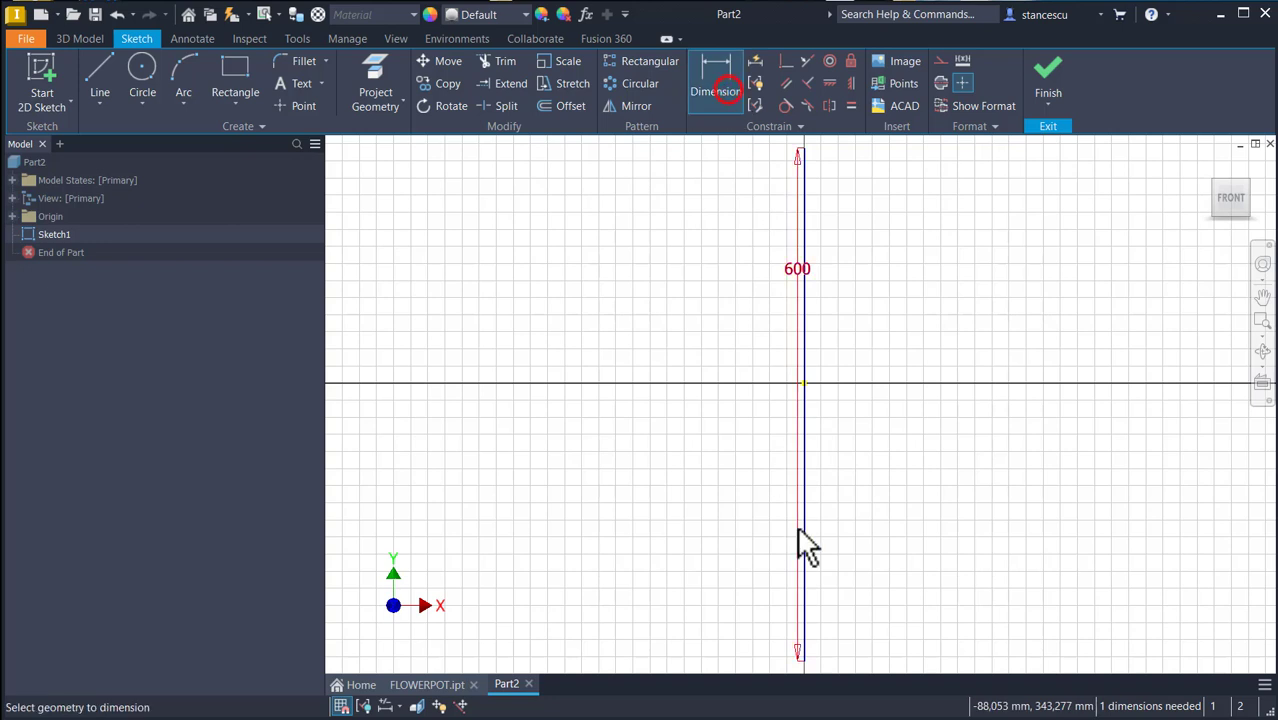
{"action": "left_click", "coordinate": [804, 656]}
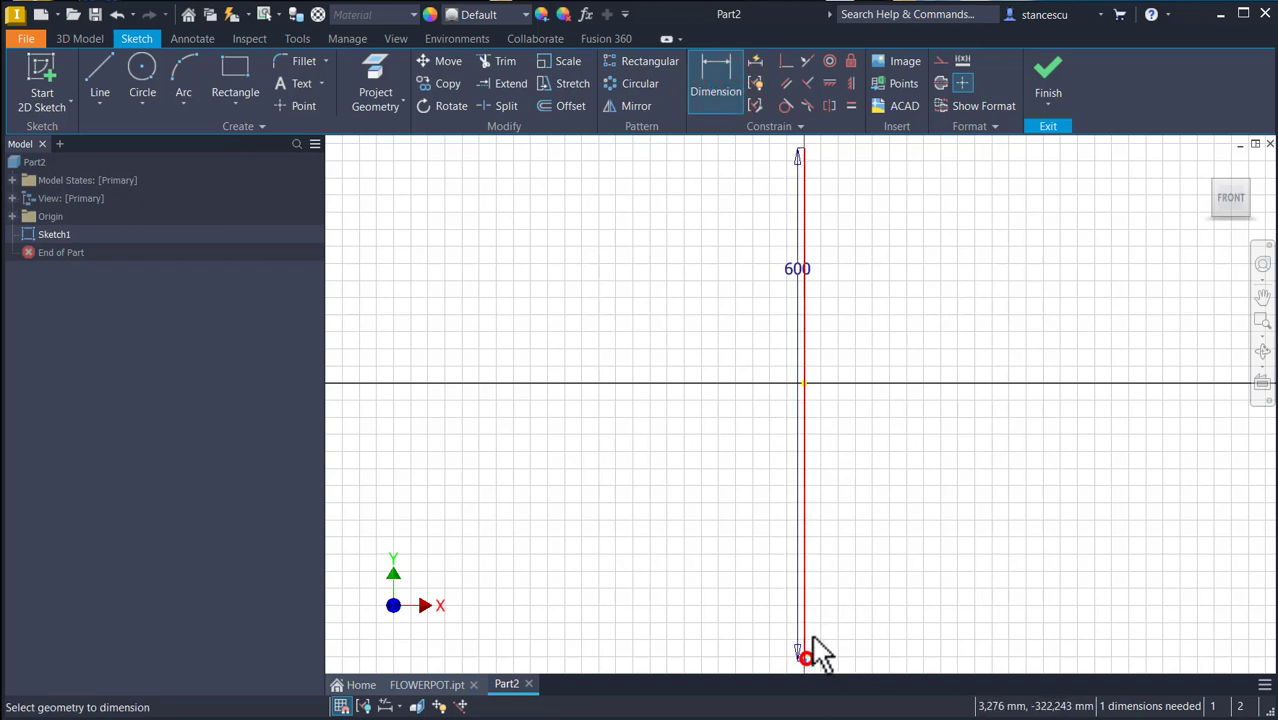
{"action": "left_click", "coordinate": [803, 384]}
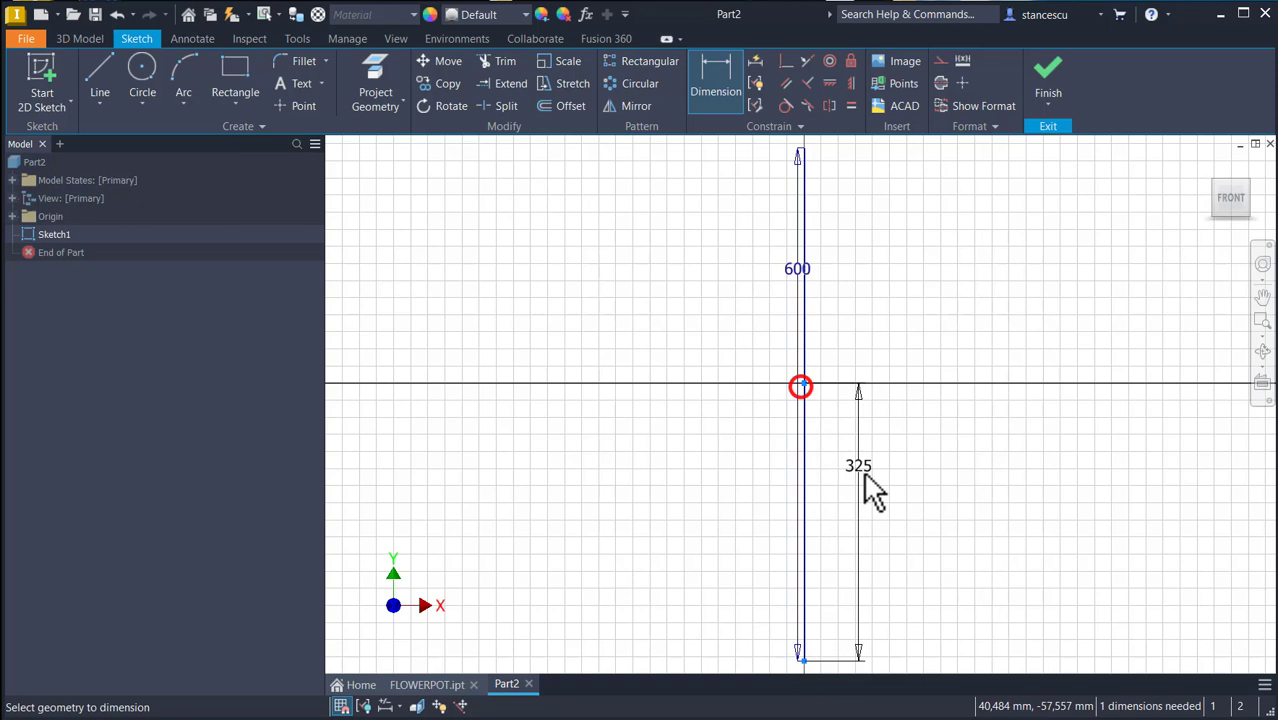
{"action": "type", "text": "250"}
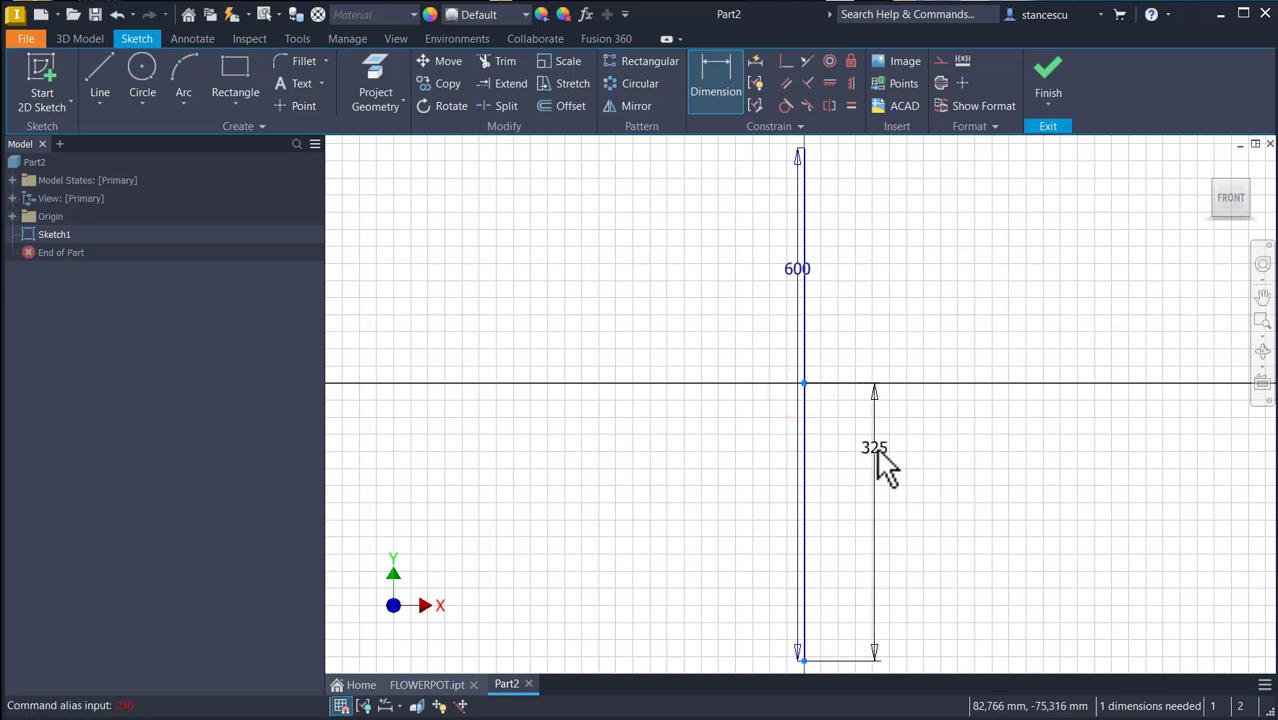
{"action": "left_click", "coordinate": [875, 510]}
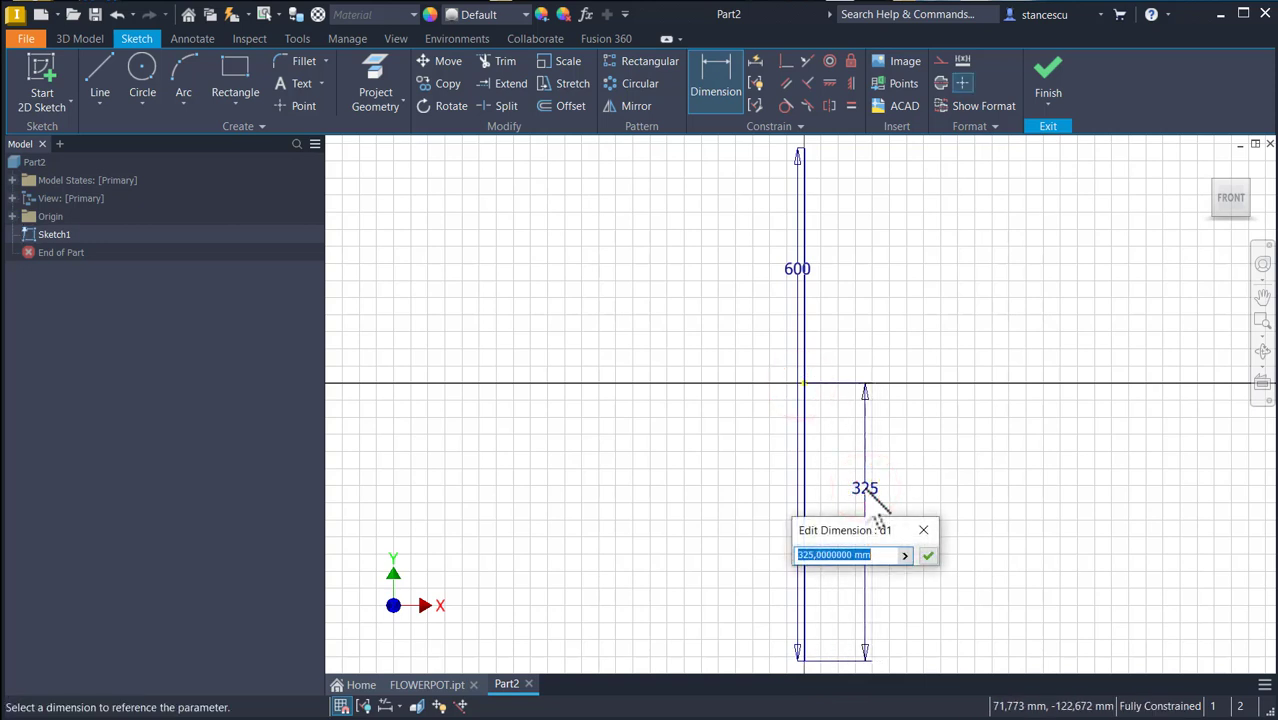
{"action": "type", "text": "250"}
{"action": "key", "text": "Return"}
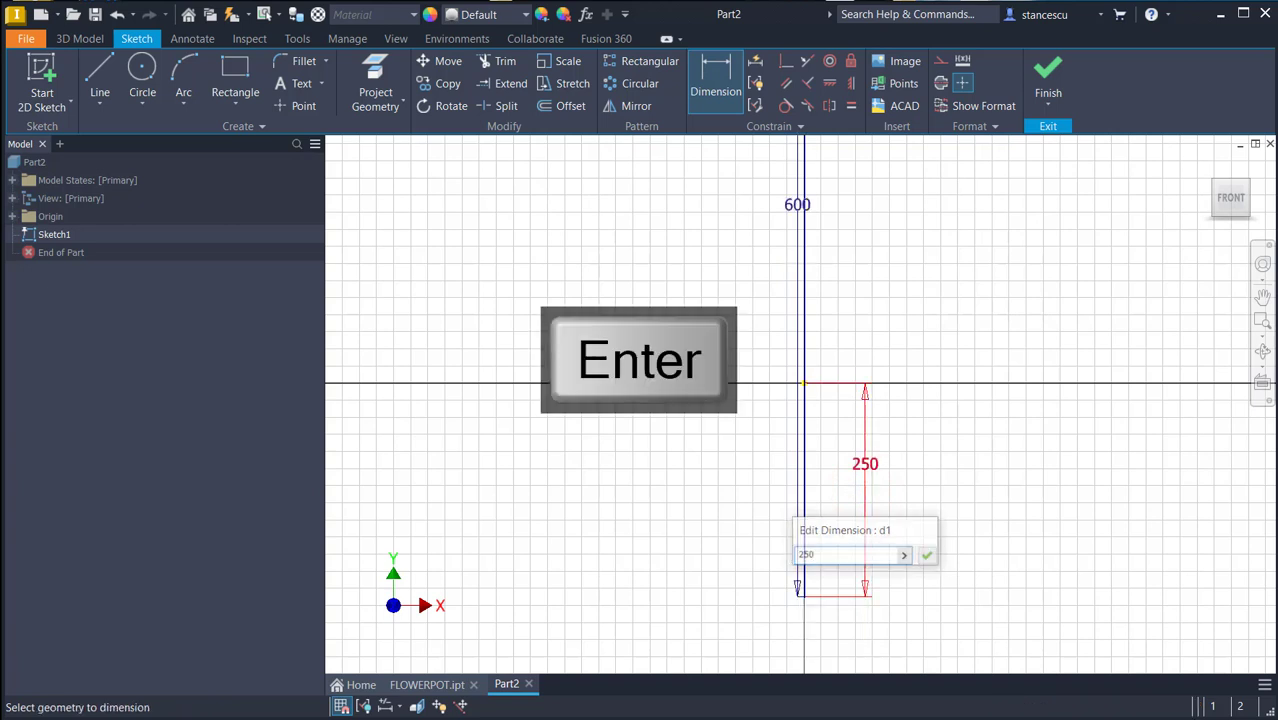
{"action": "key", "text": "Escape"}
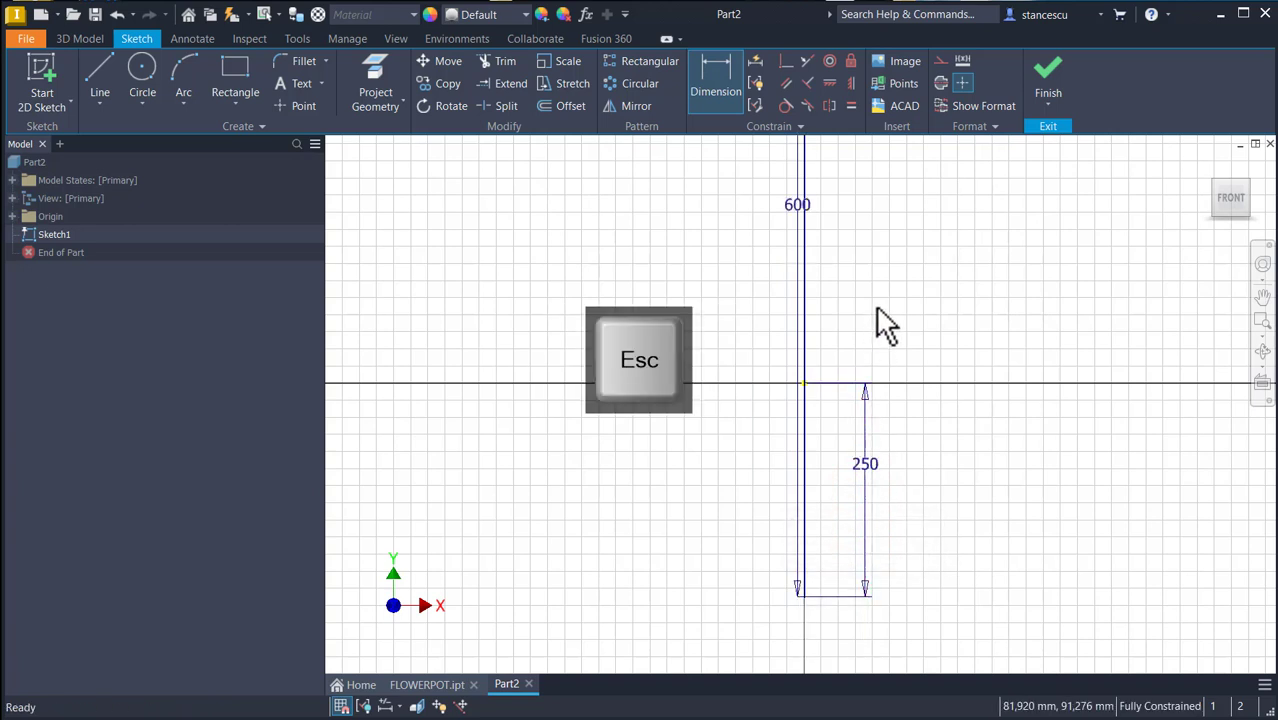
Convert the vertical line to construction geometry and finish the sketch
{"action": "left_click_drag", "start_coordinate": [797, 205], "coordinate": [758, 223]}
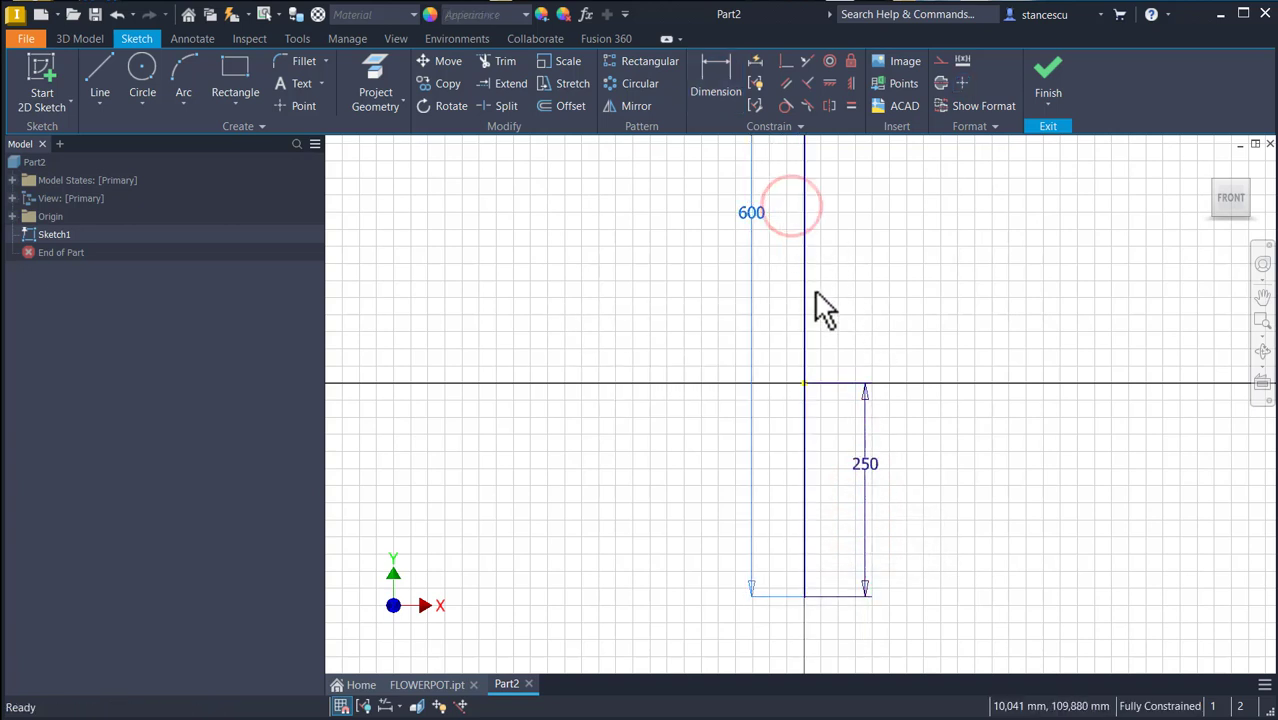
{"action": "left_click", "coordinate": [806, 268]}
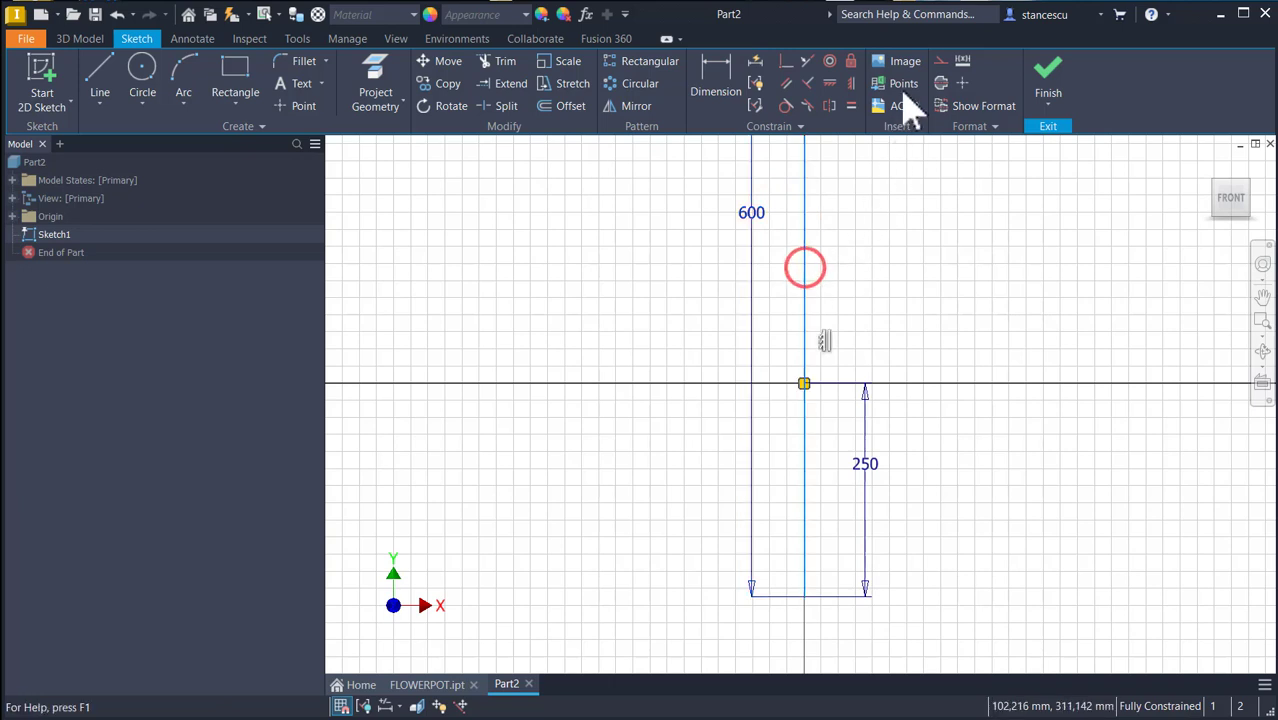
{"action": "left_click", "coordinate": [939, 62]}
{"action": "left_click", "coordinate": [968, 265]}
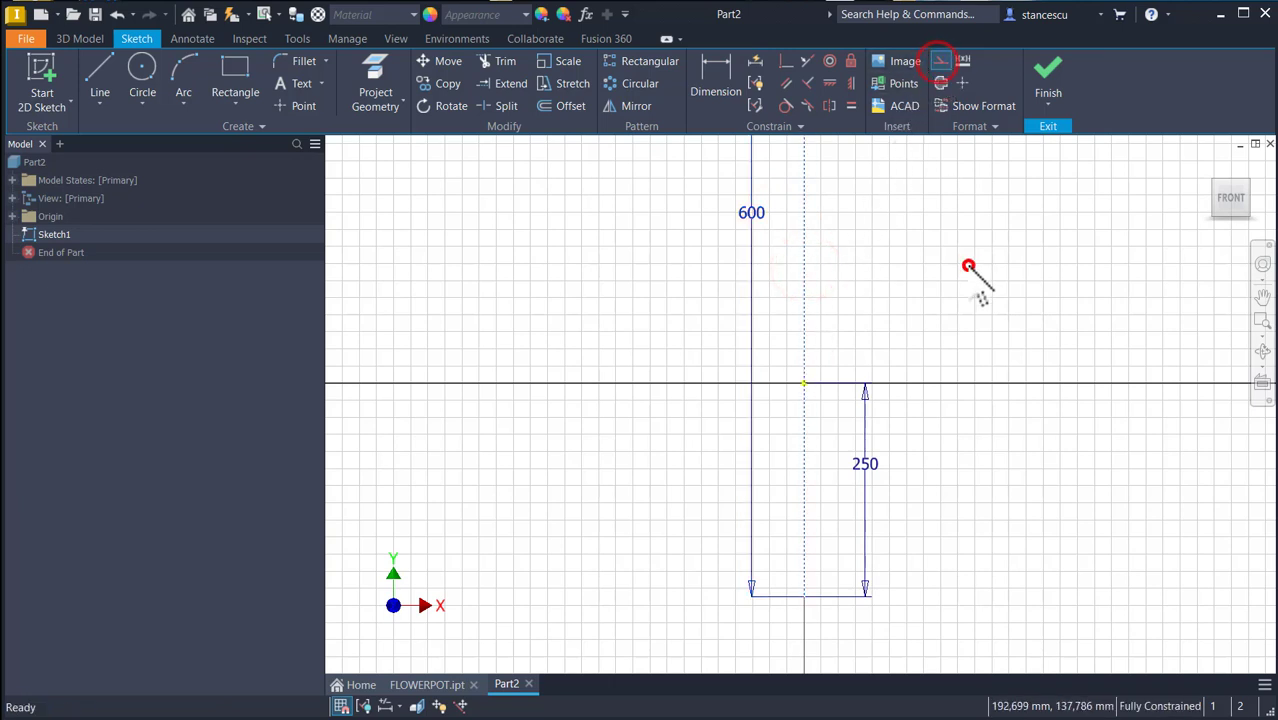
{"action": "left_click", "coordinate": [1048, 88]}
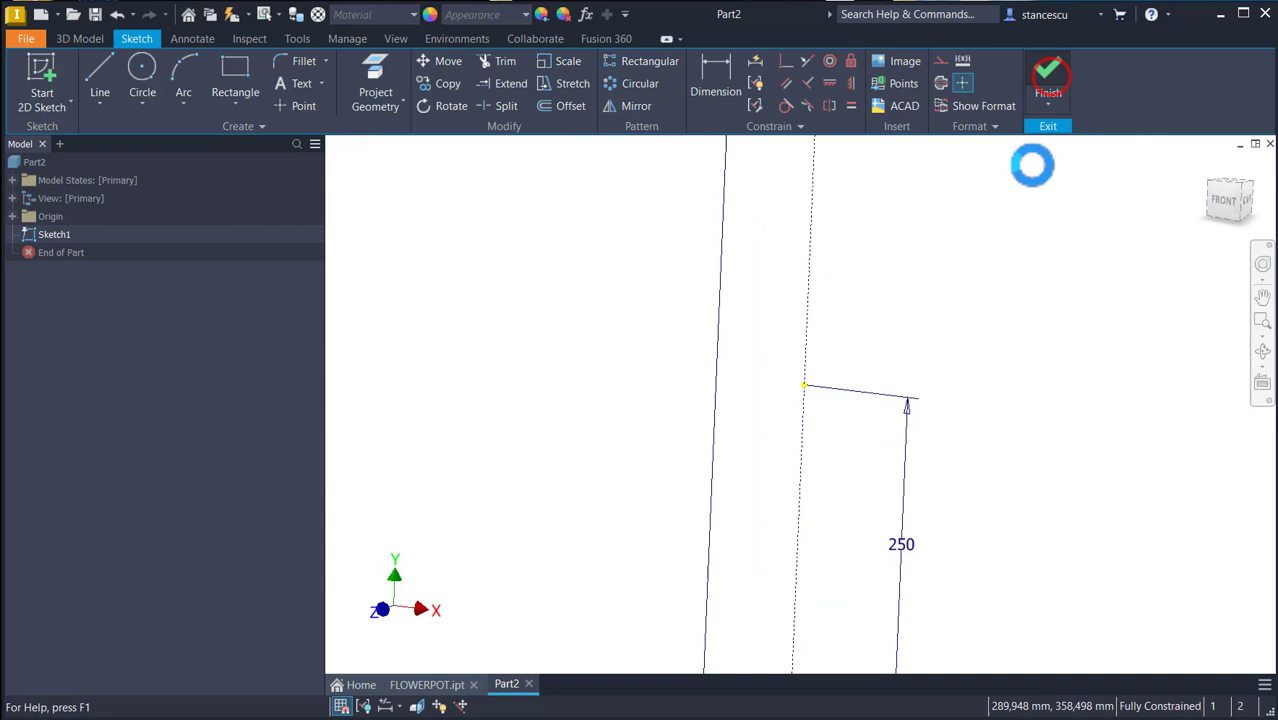
Untick Visibility on Sketch1 to hide its line and dimensions
{"action": "key", "text": "Num_Lock"}
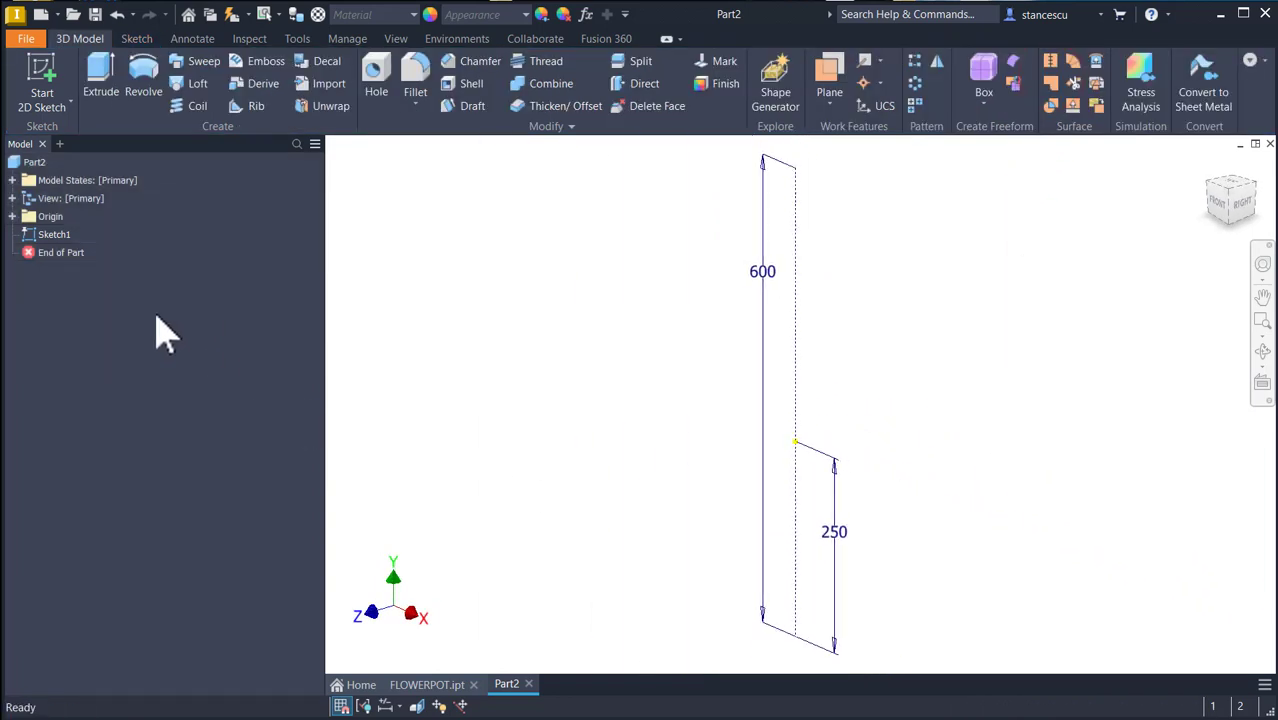
{"action": "right_click", "coordinate": [47, 237]}
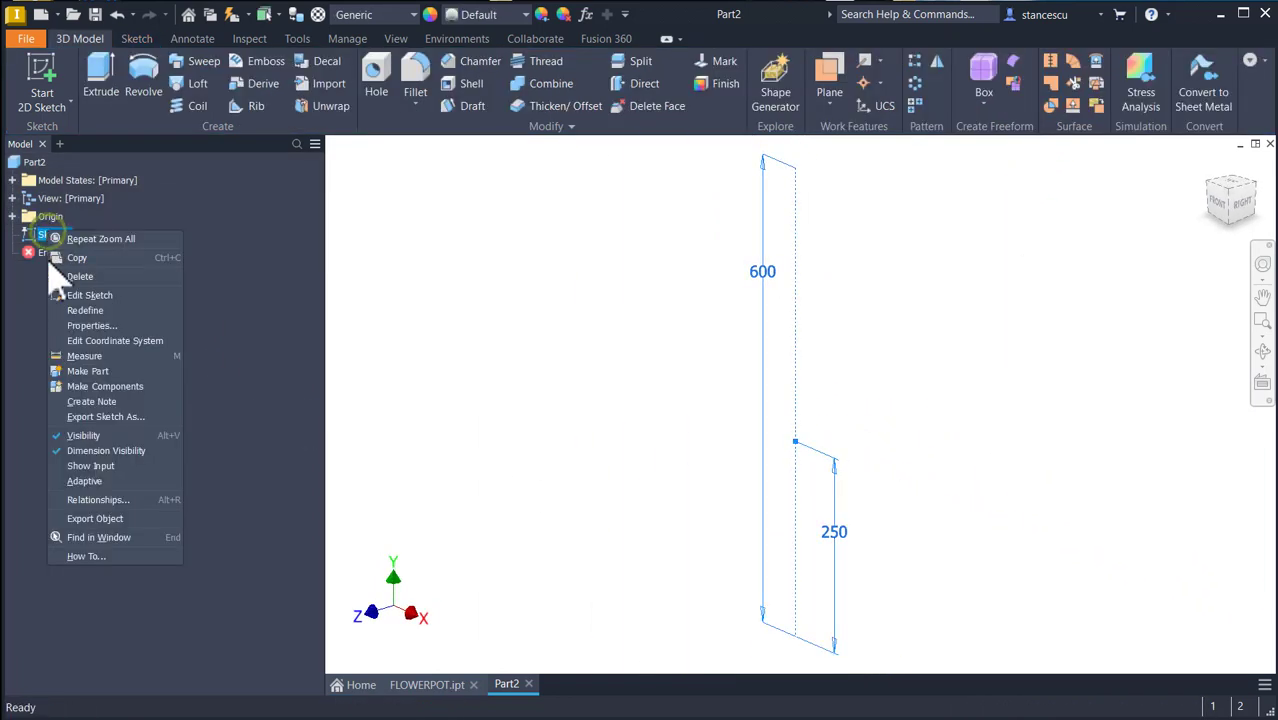
{"action": "left_click", "coordinate": [99, 451]}
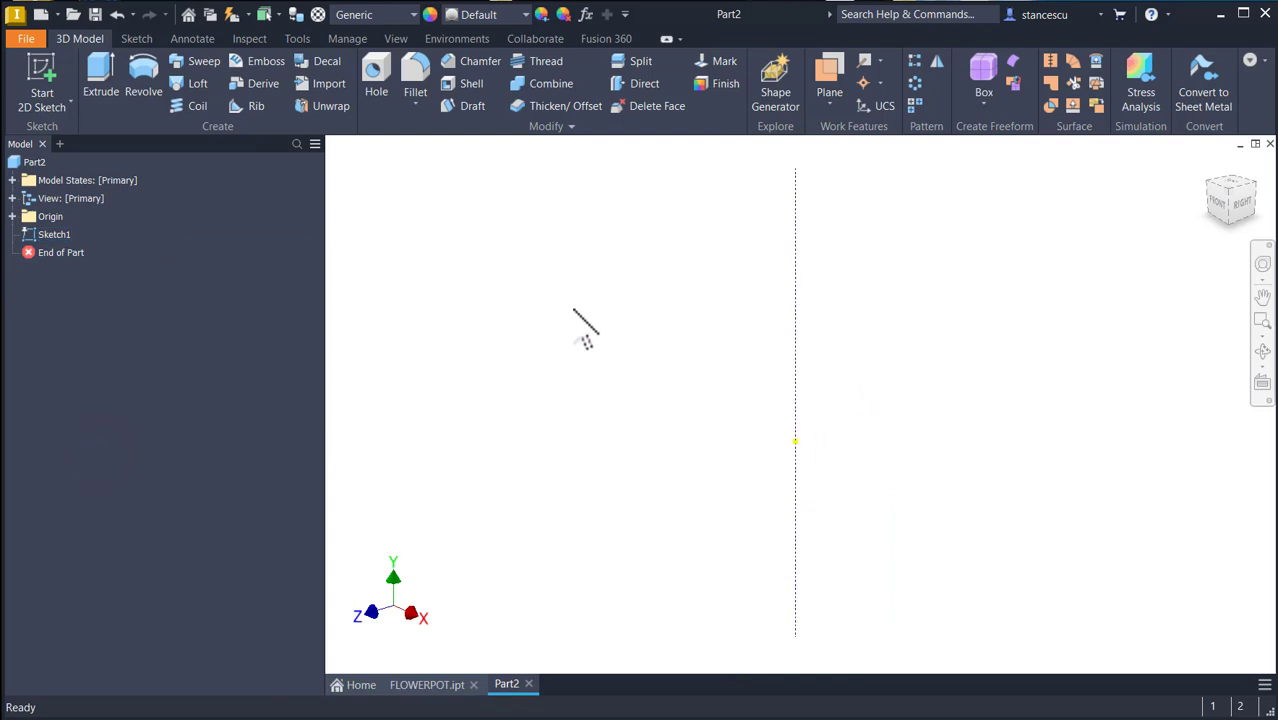
Create a work plane offset -150 mm from XY and start Sketch2 on it
{"action": "left_click", "coordinate": [827, 74]}
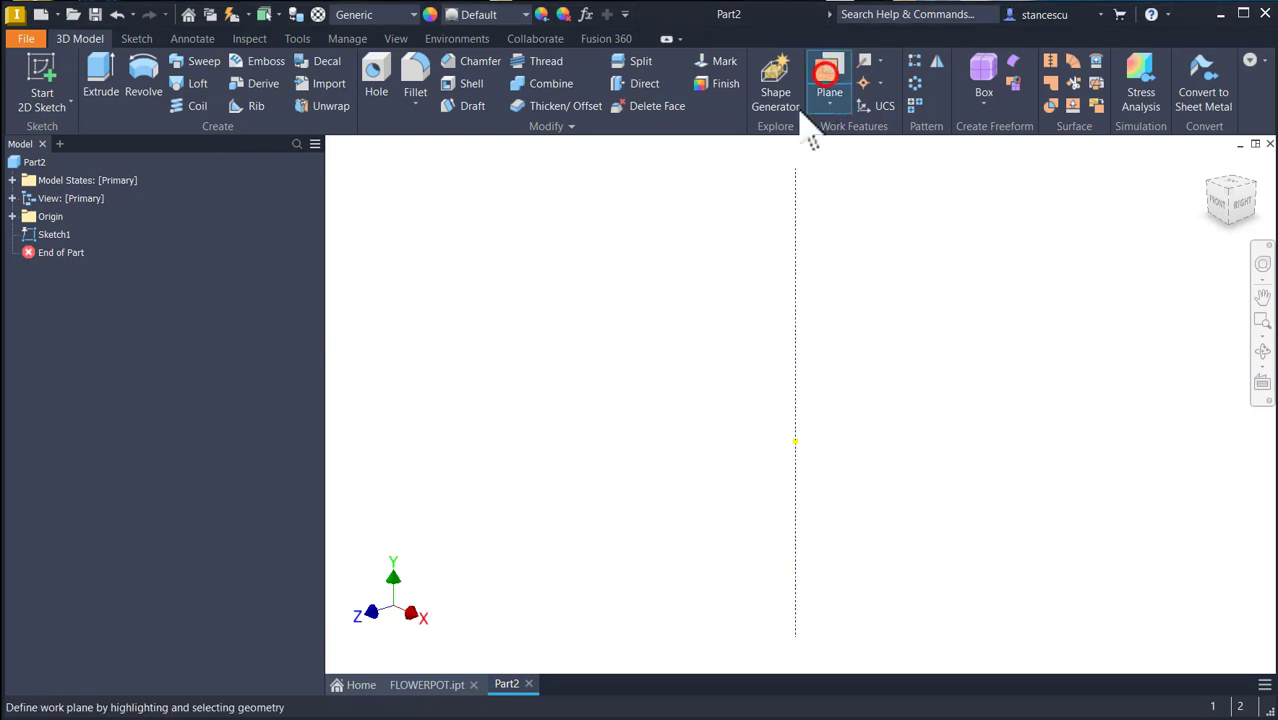
{"action": "left_click", "coordinate": [13, 216]}
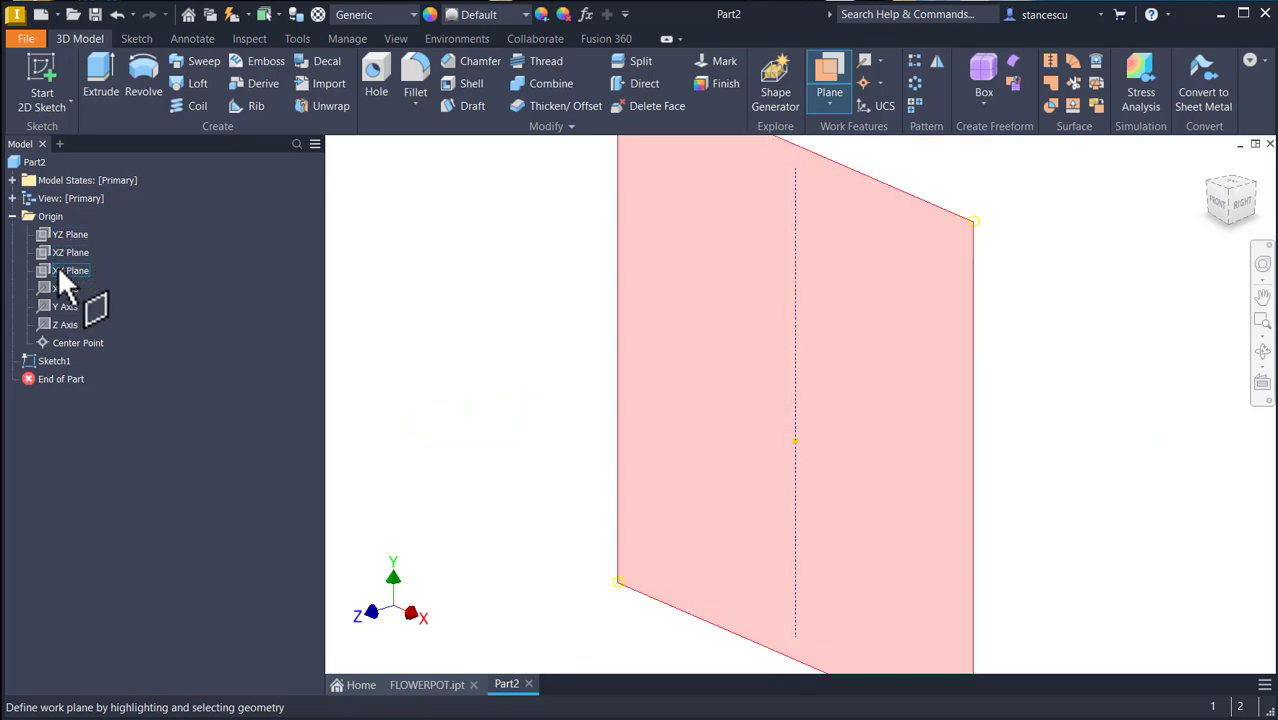
{"action": "left_click", "coordinate": [76, 274]}
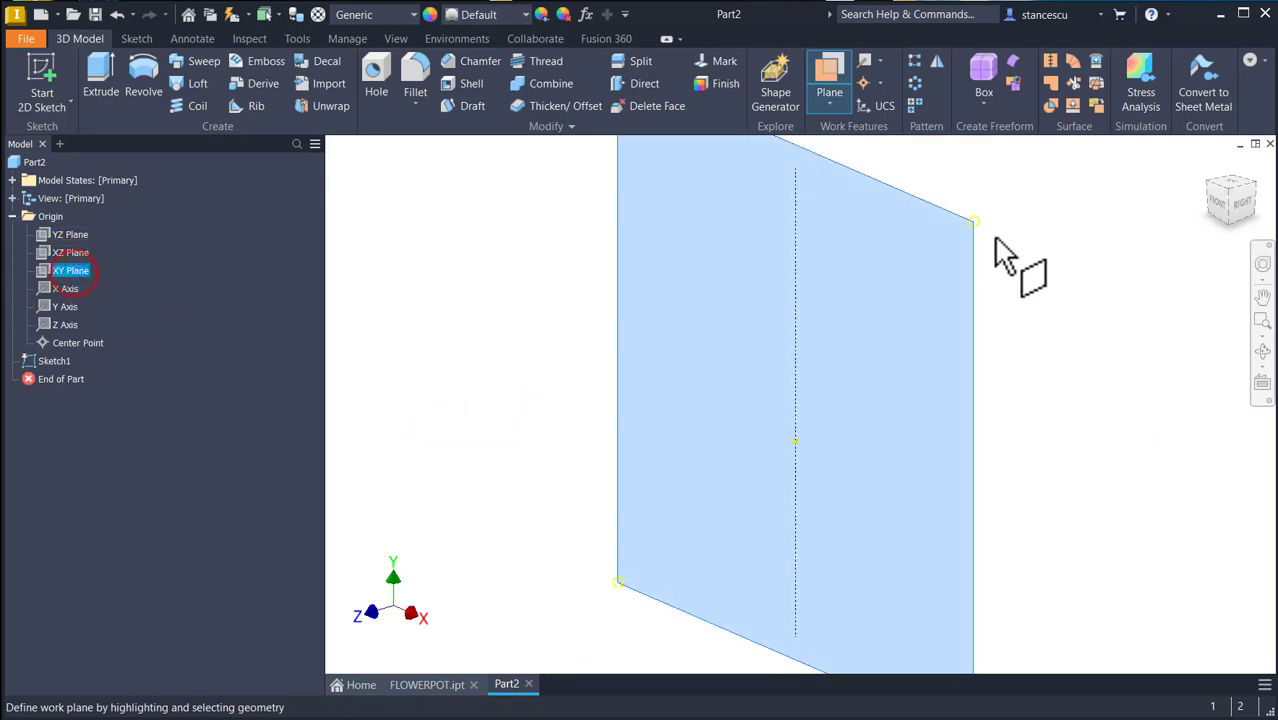
{"action": "left_click_drag", "start_coordinate": [968, 318], "coordinate": [1040, 285]}
{"action": "type", "text": "-150"}
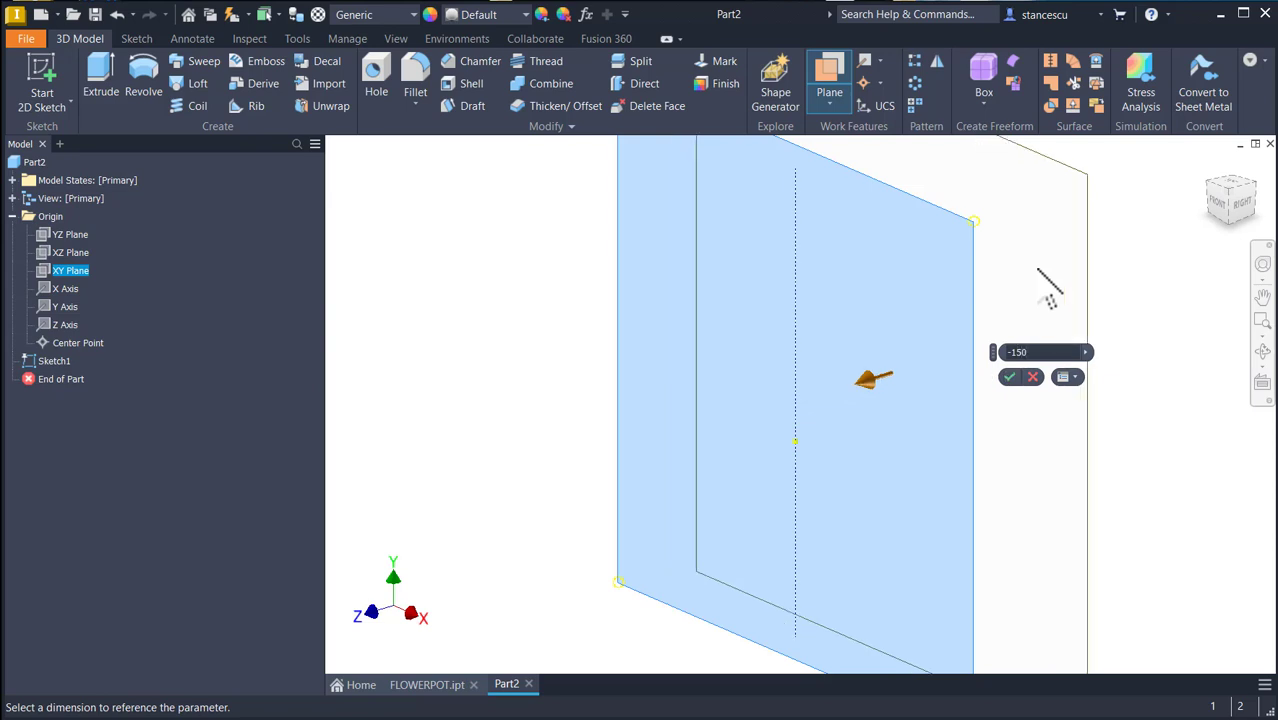
{"action": "key", "text": "Return"}
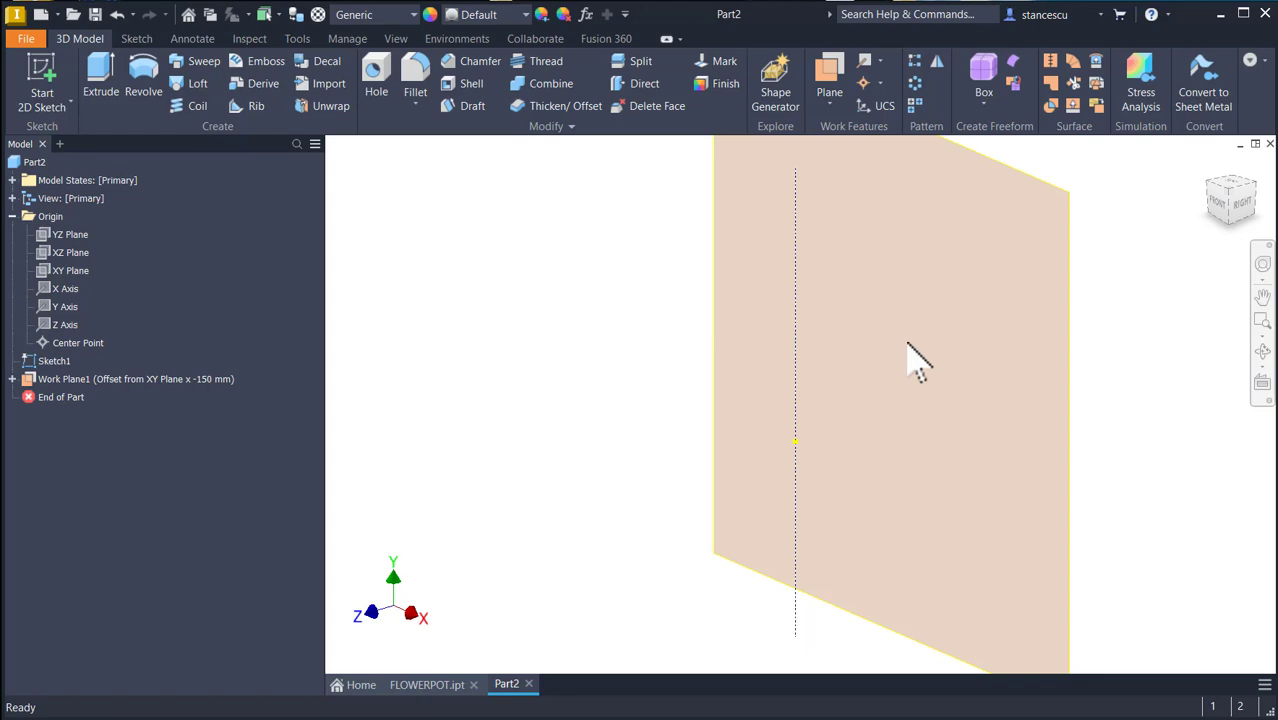
{"action": "left_click", "coordinate": [1072, 400]}
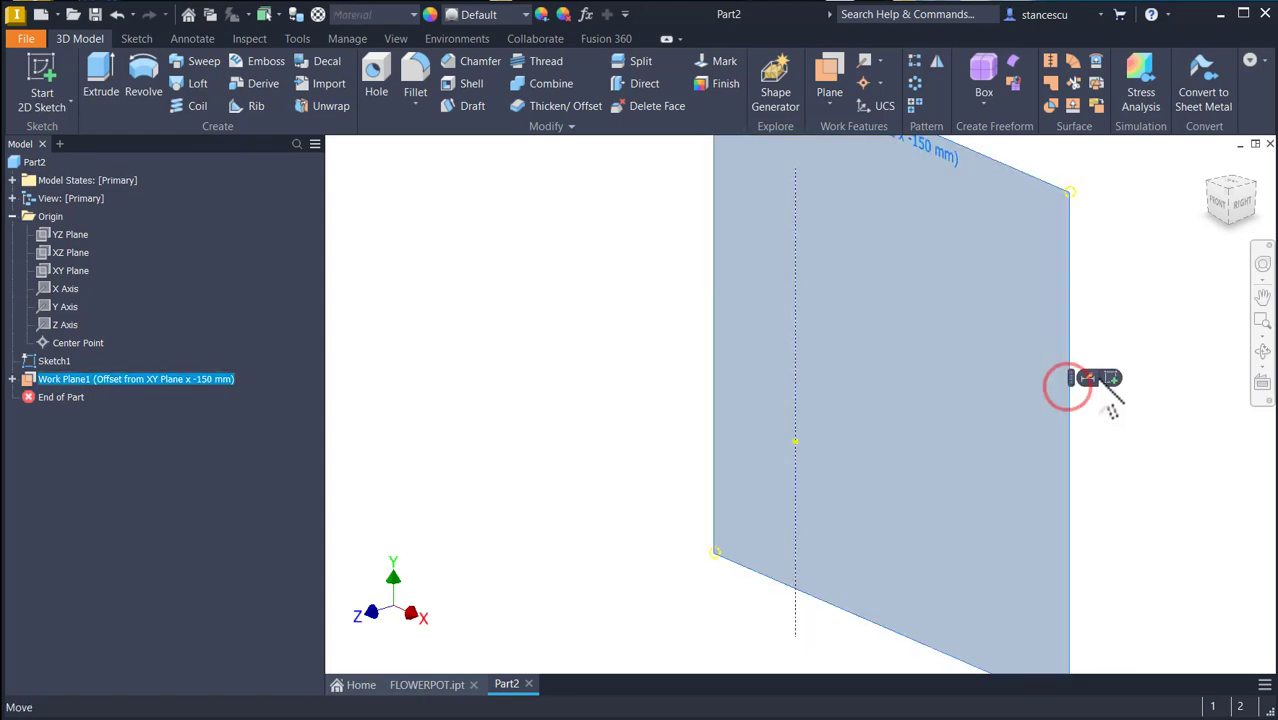
{"action": "left_click", "coordinate": [1110, 378]}
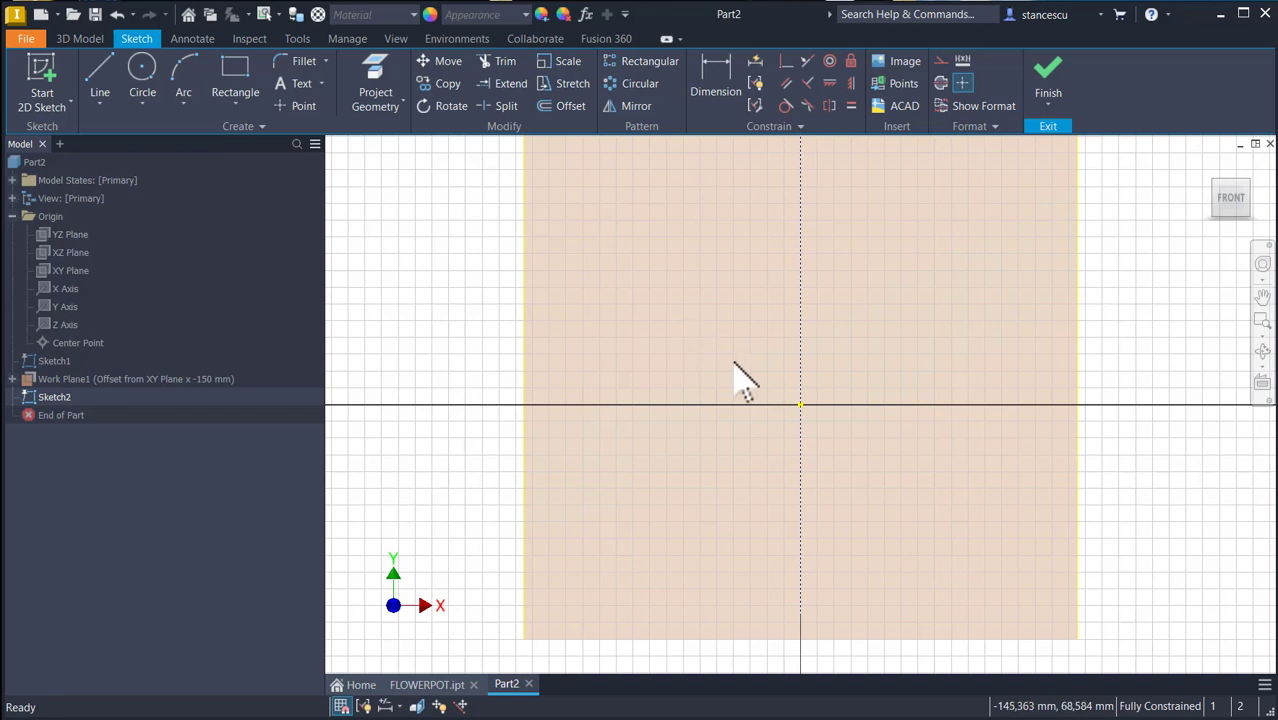
Draw a diagonal line and constrain it to pass through the sketch origin
{"action": "left_click", "coordinate": [110, 78]}
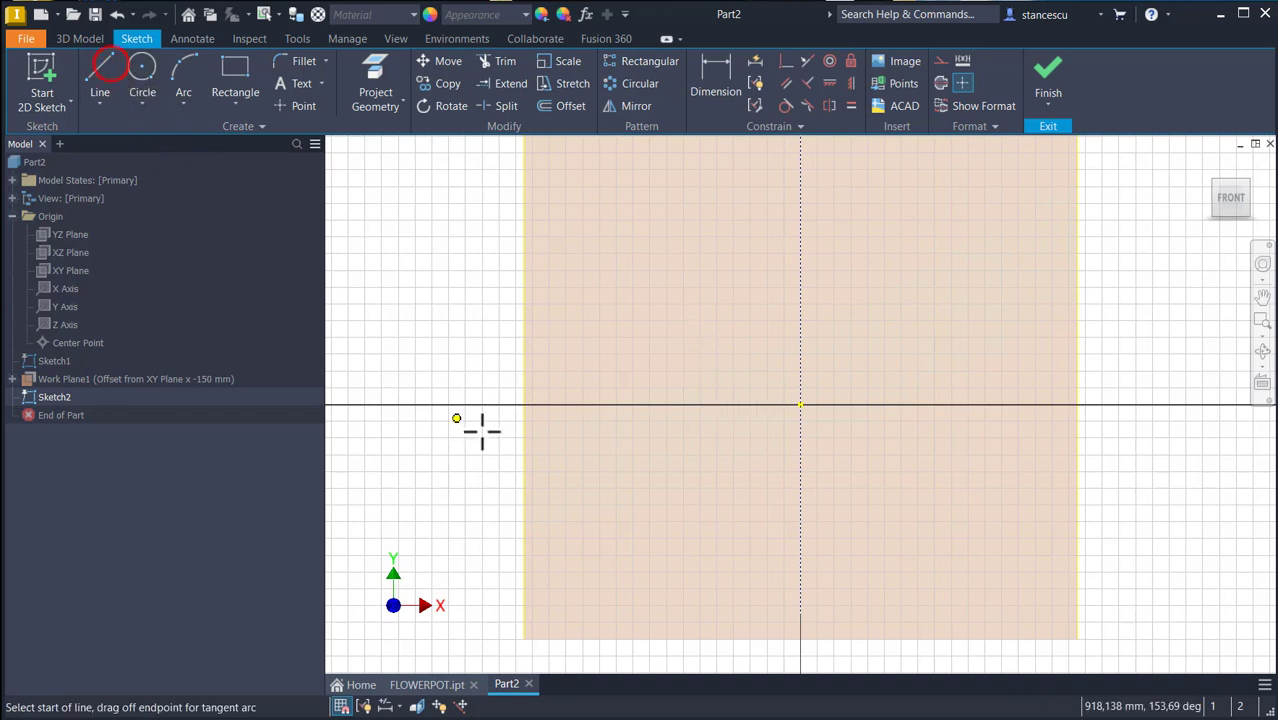
{"action": "left_click", "coordinate": [665, 552]}
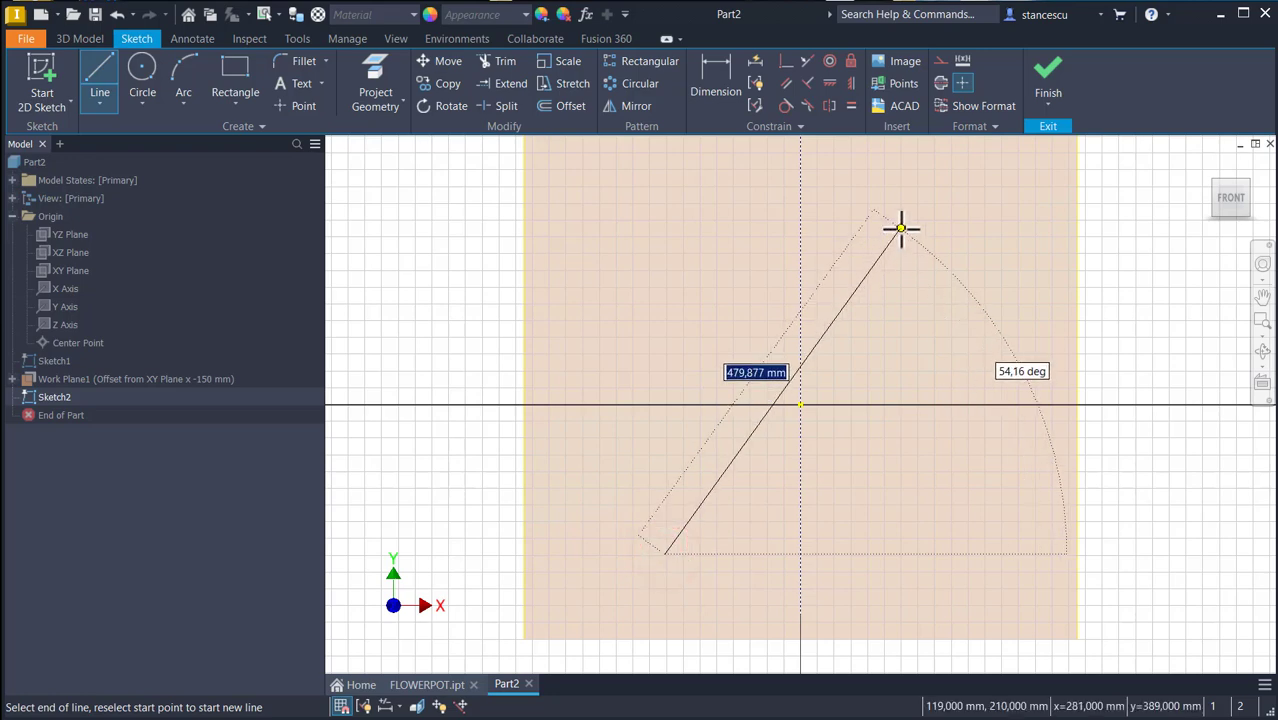
{"action": "left_click", "coordinate": [900, 230]}
{"action": "key", "text": "Escape"}
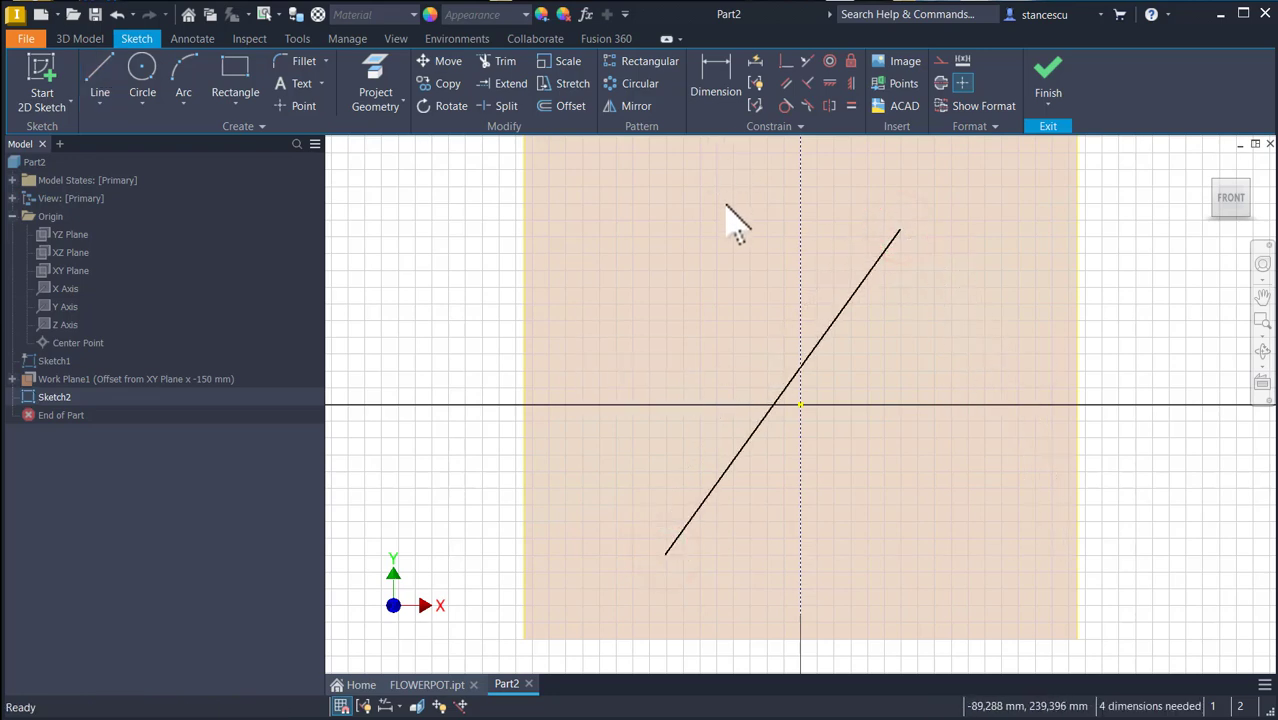
{"action": "mouse_move", "coordinate": [736, 234]}
{"action": "middle_mouse_down", "text": "shift"}
{"action": "mouse_move", "coordinate": [747, 251]}
{"action": "mouse_move", "coordinate": [685, 208]}
{"action": "middle_mouse_up", "text": "shift"}
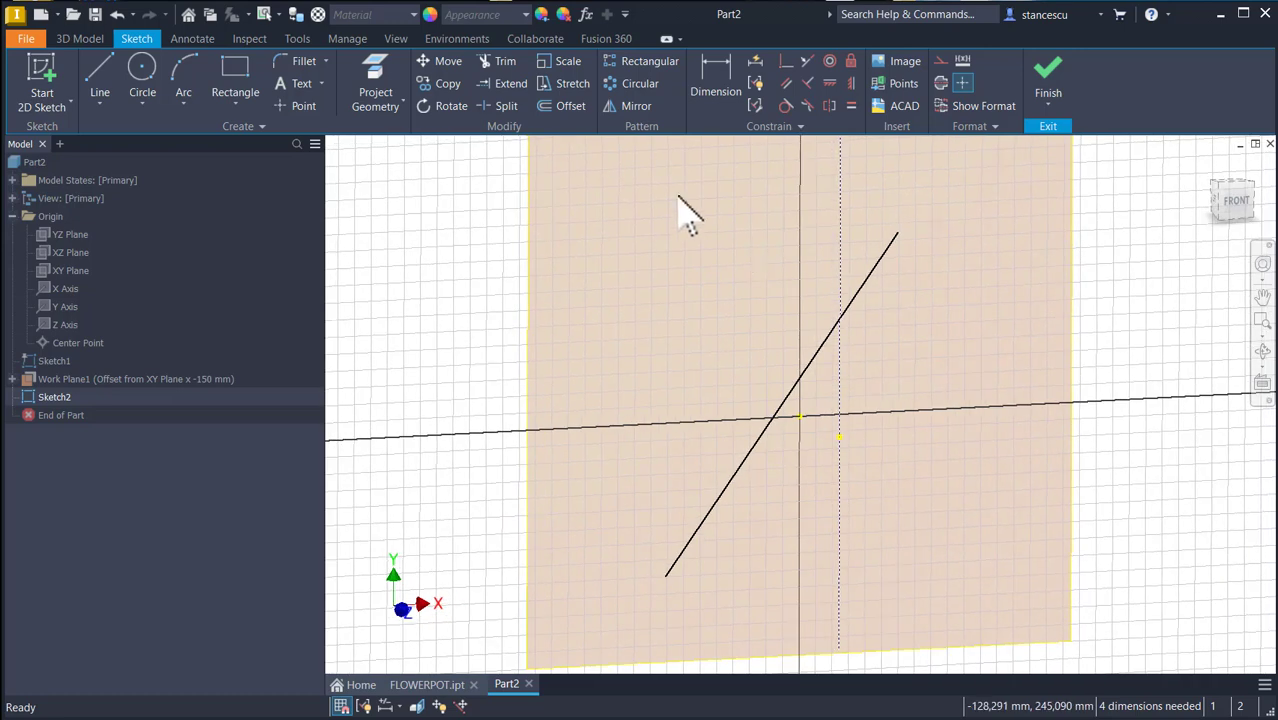
{"action": "left_click", "coordinate": [784, 62]}
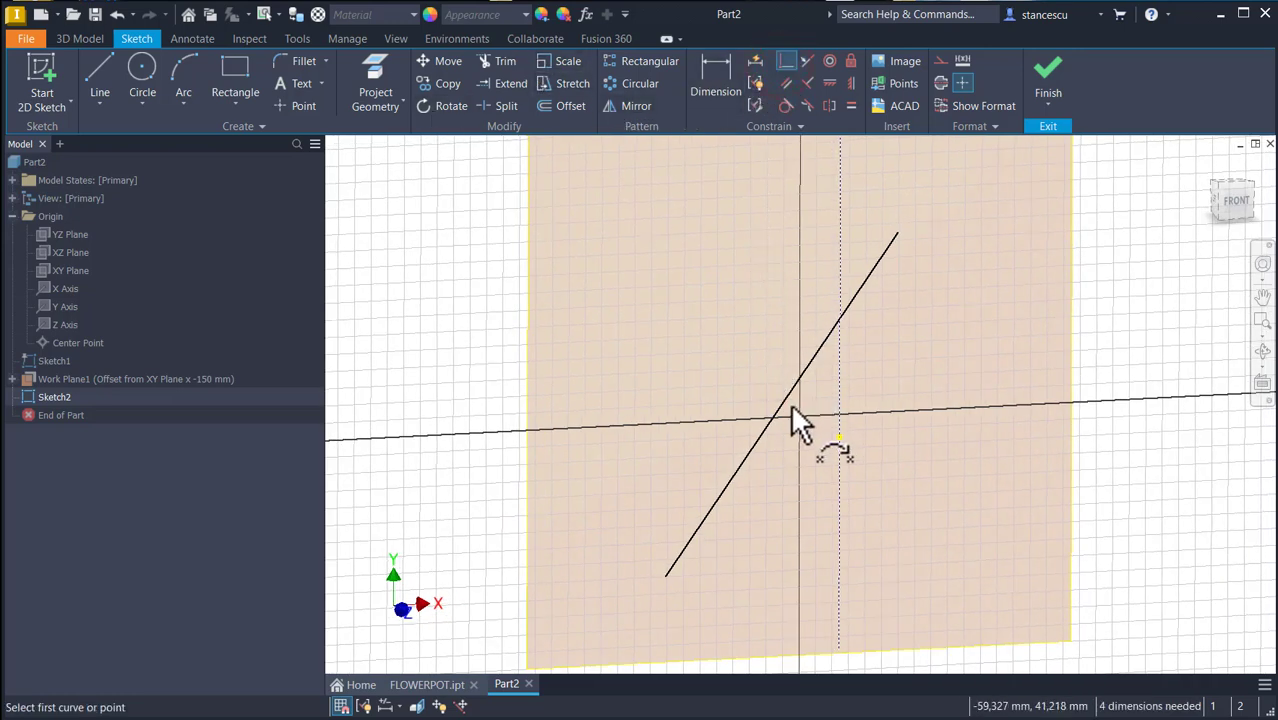
{"action": "left_click", "coordinate": [814, 360]}
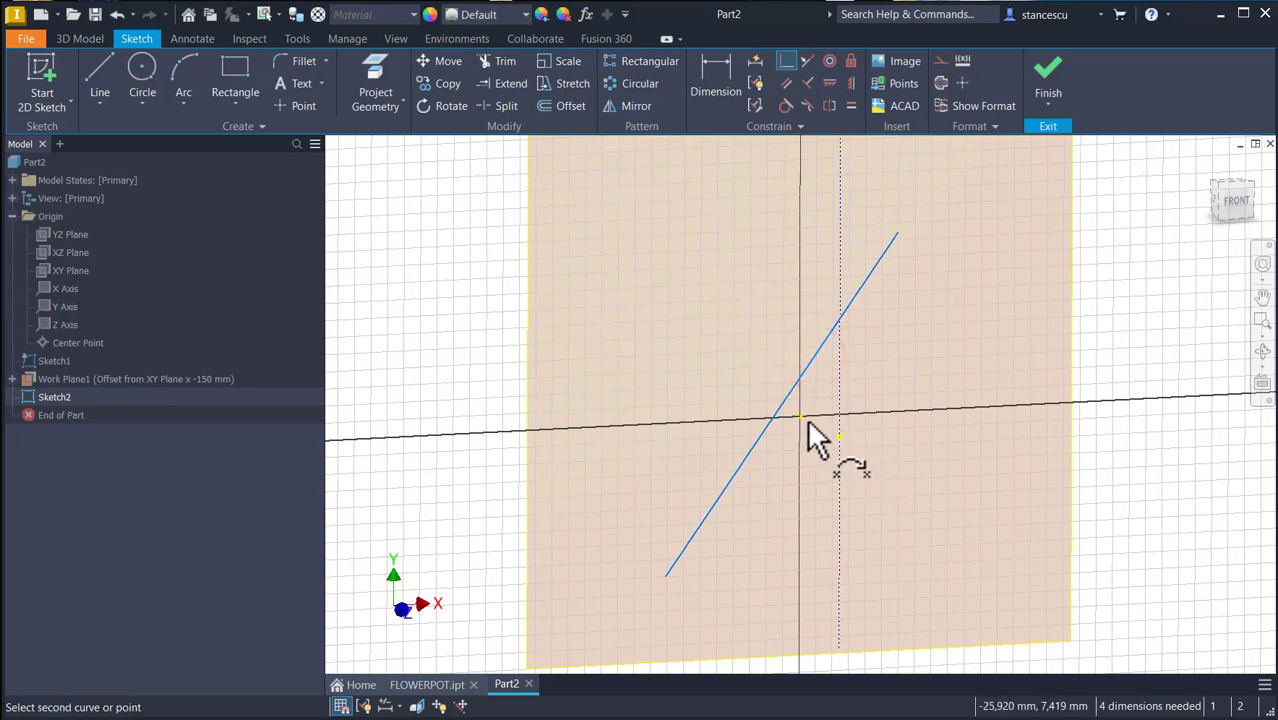
{"action": "left_click", "coordinate": [800, 418]}
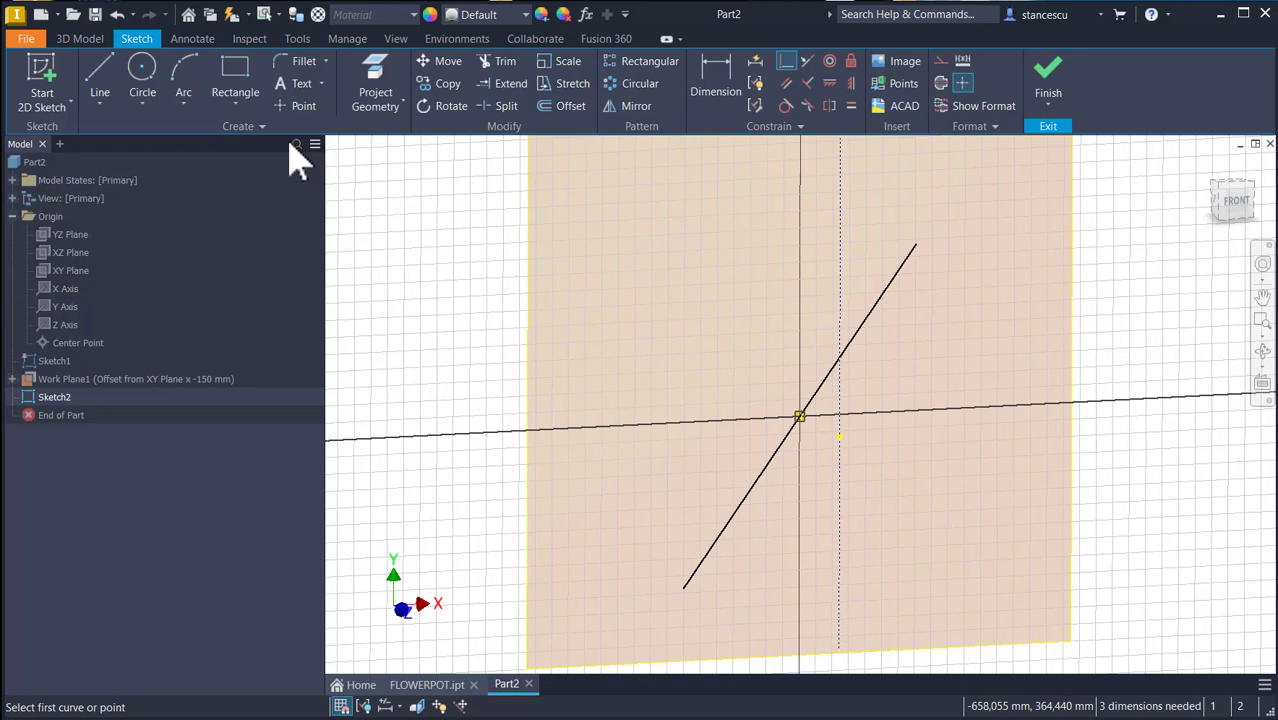
Project the origin X Axis into the sketch
{"action": "left_click", "coordinate": [373, 90]}
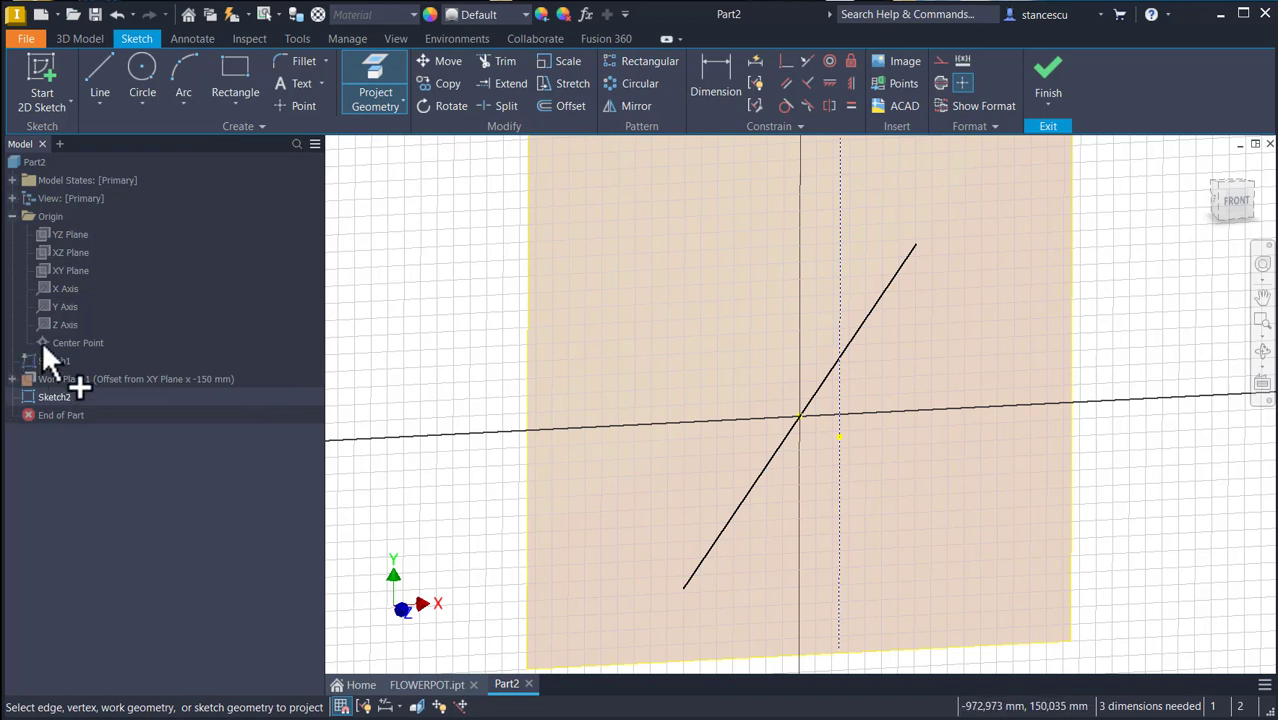
{"action": "left_click", "coordinate": [66, 290]}
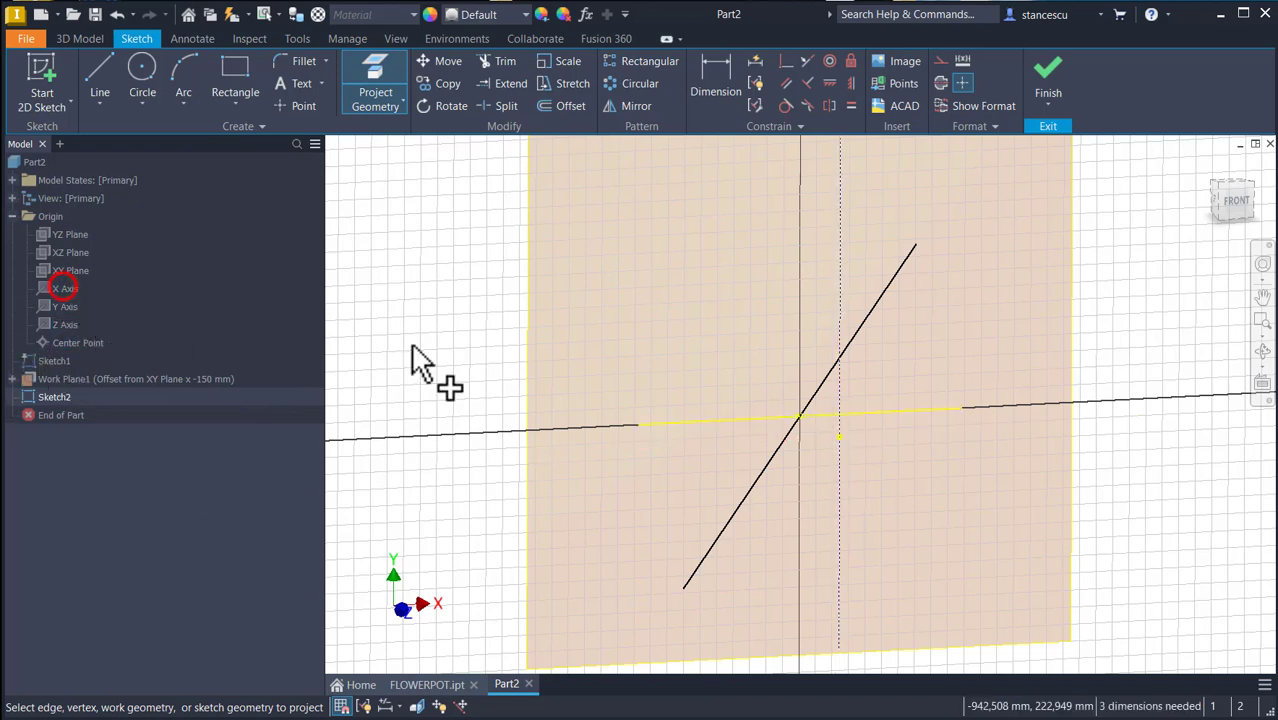
{"action": "key", "text": "Escape"}
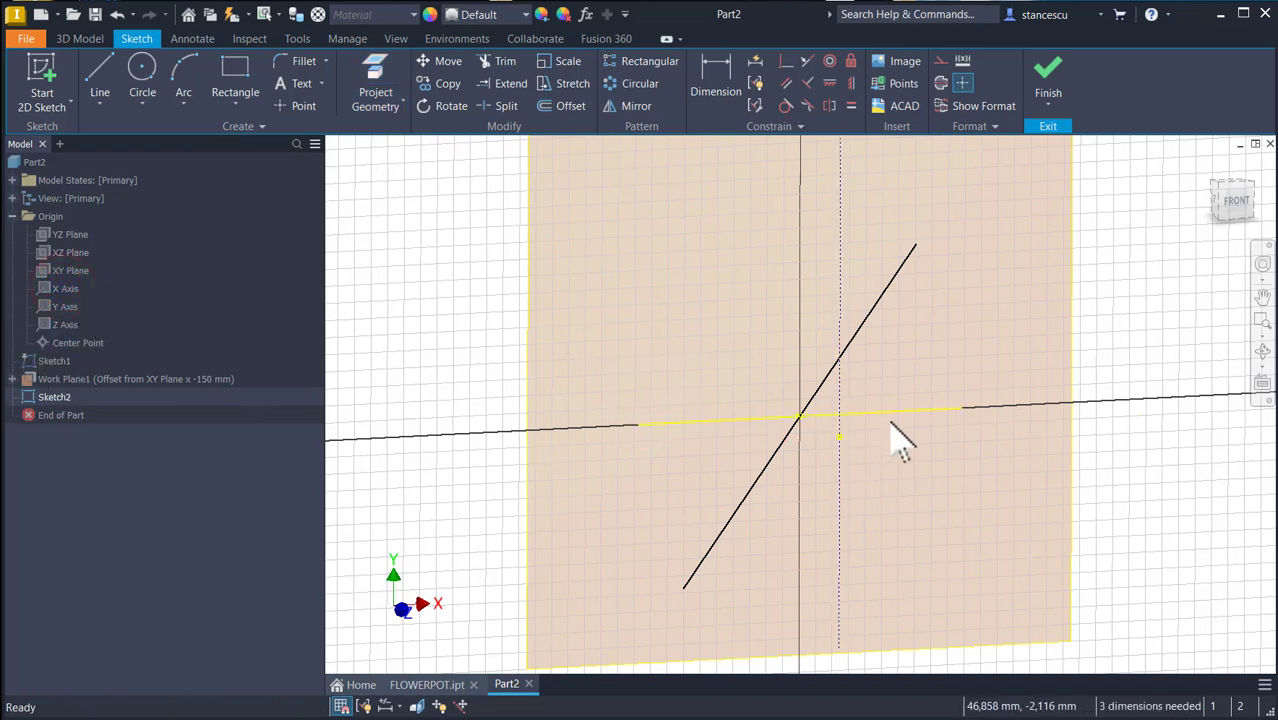
{"action": "left_click", "coordinate": [898, 412]}
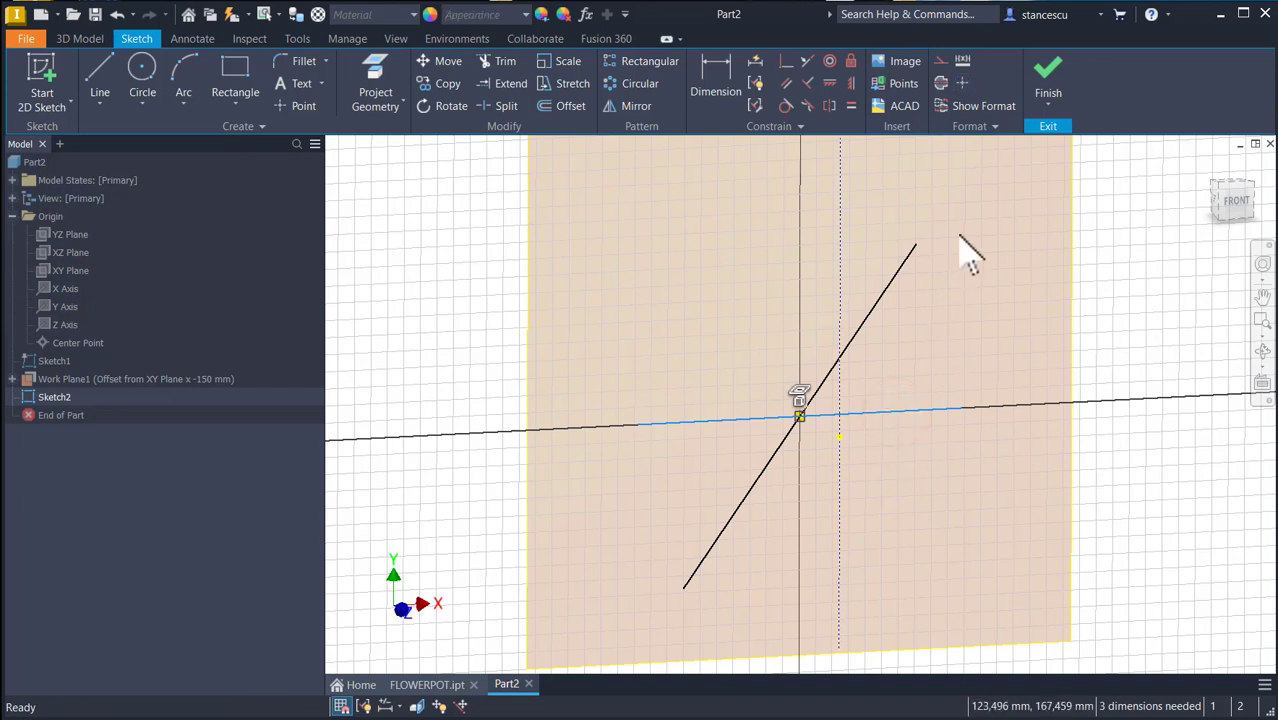
Make the projected X axis construction and angle the diagonal 55° to it
{"action": "left_click", "coordinate": [941, 61]}
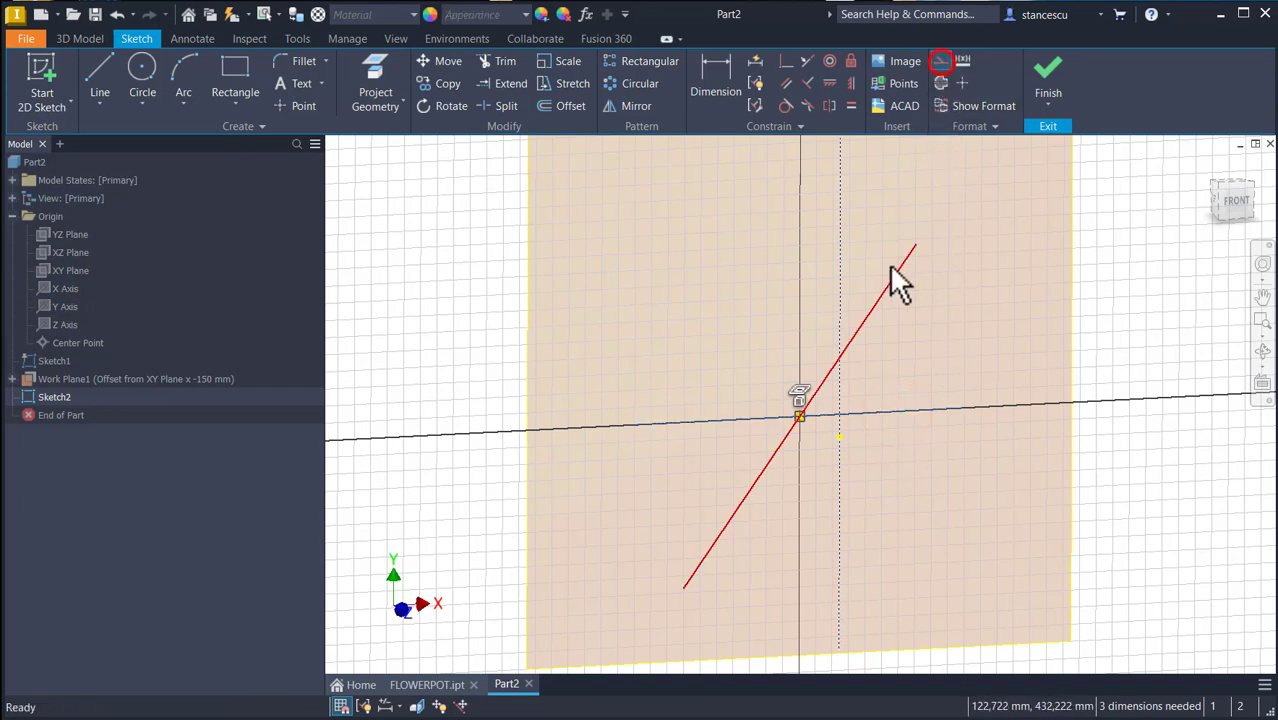
{"action": "left_click", "coordinate": [720, 85]}
{"action": "left_click", "coordinate": [894, 406]}
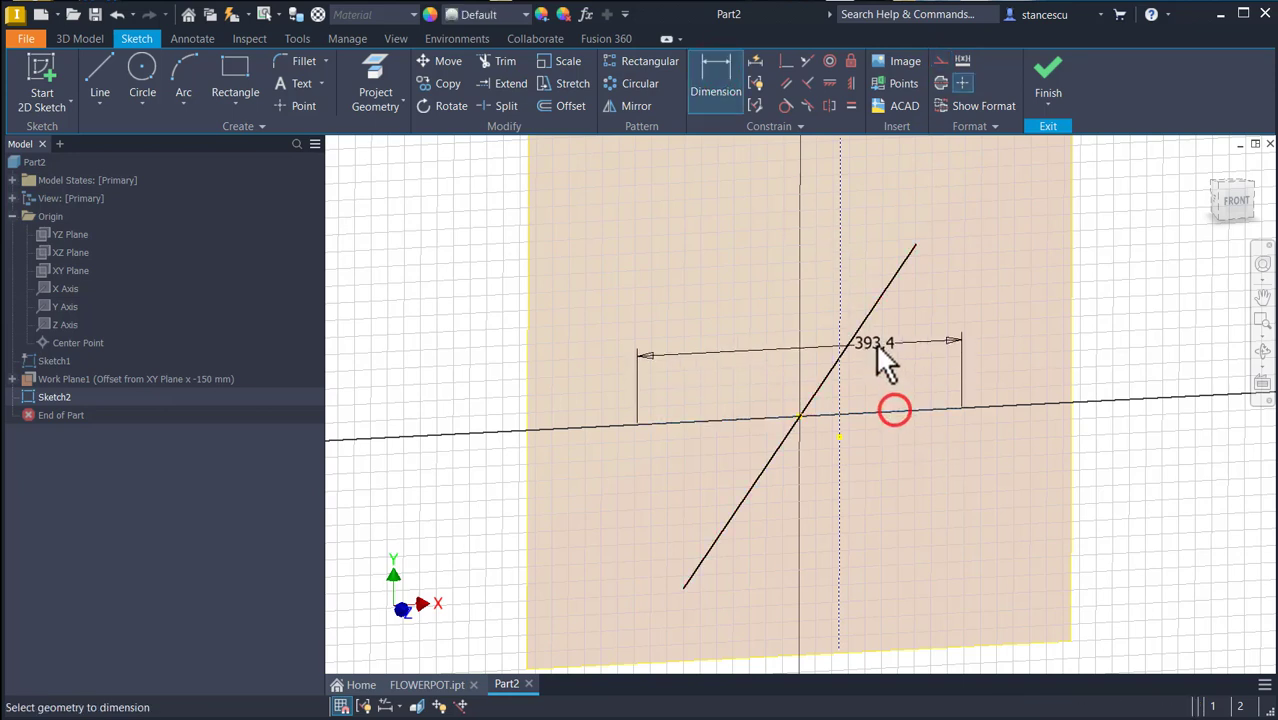
{"action": "left_click", "coordinate": [876, 309]}
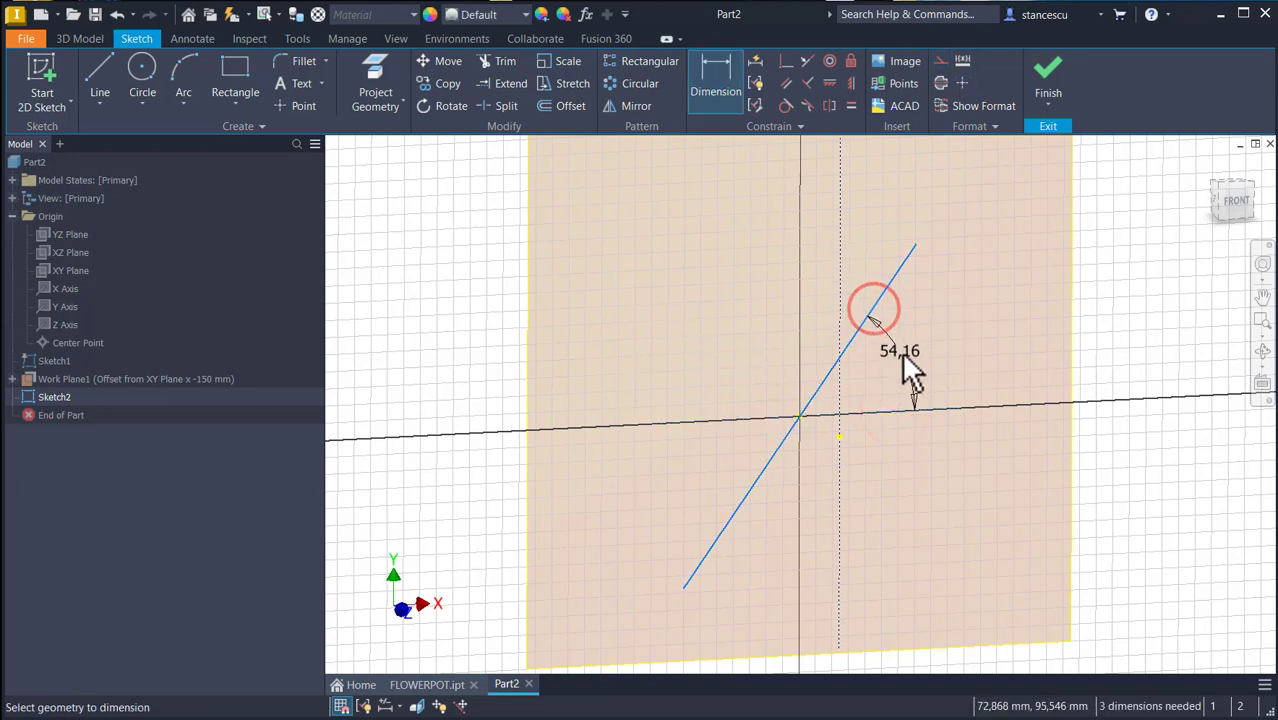
{"action": "left_click", "coordinate": [901, 350]}
{"action": "type", "text": "55"}
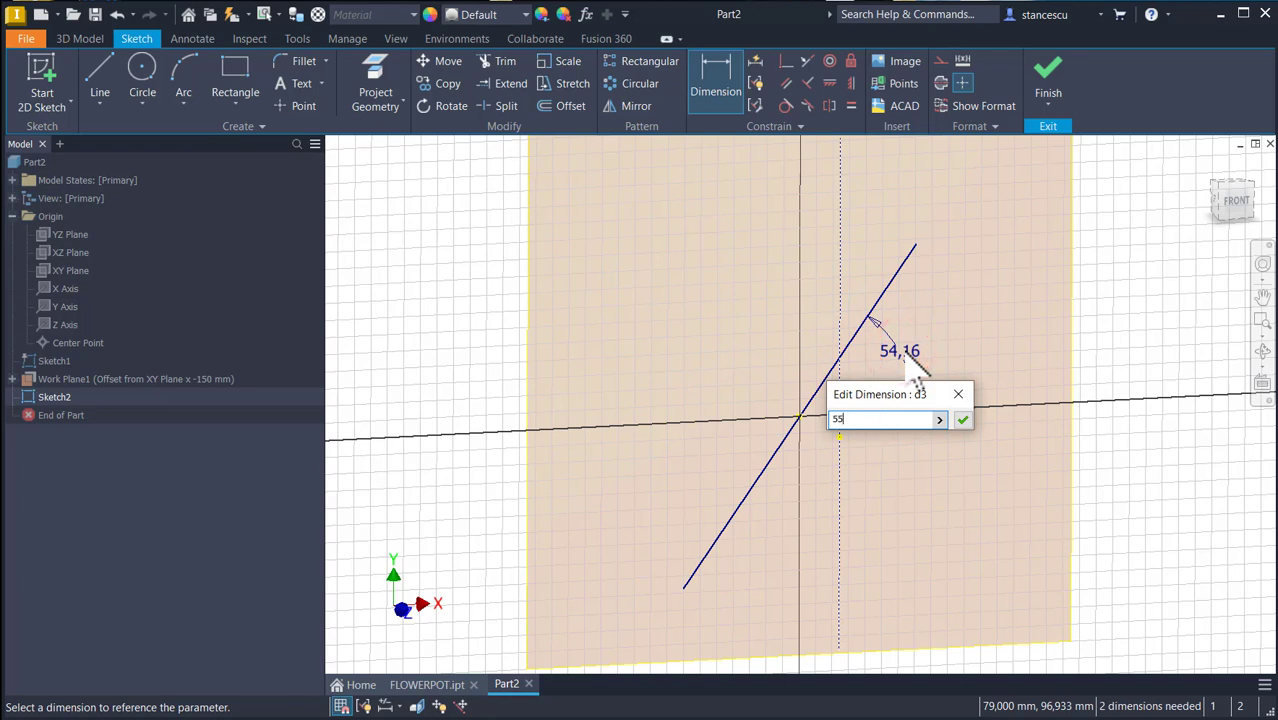
{"action": "key", "text": "Return"}
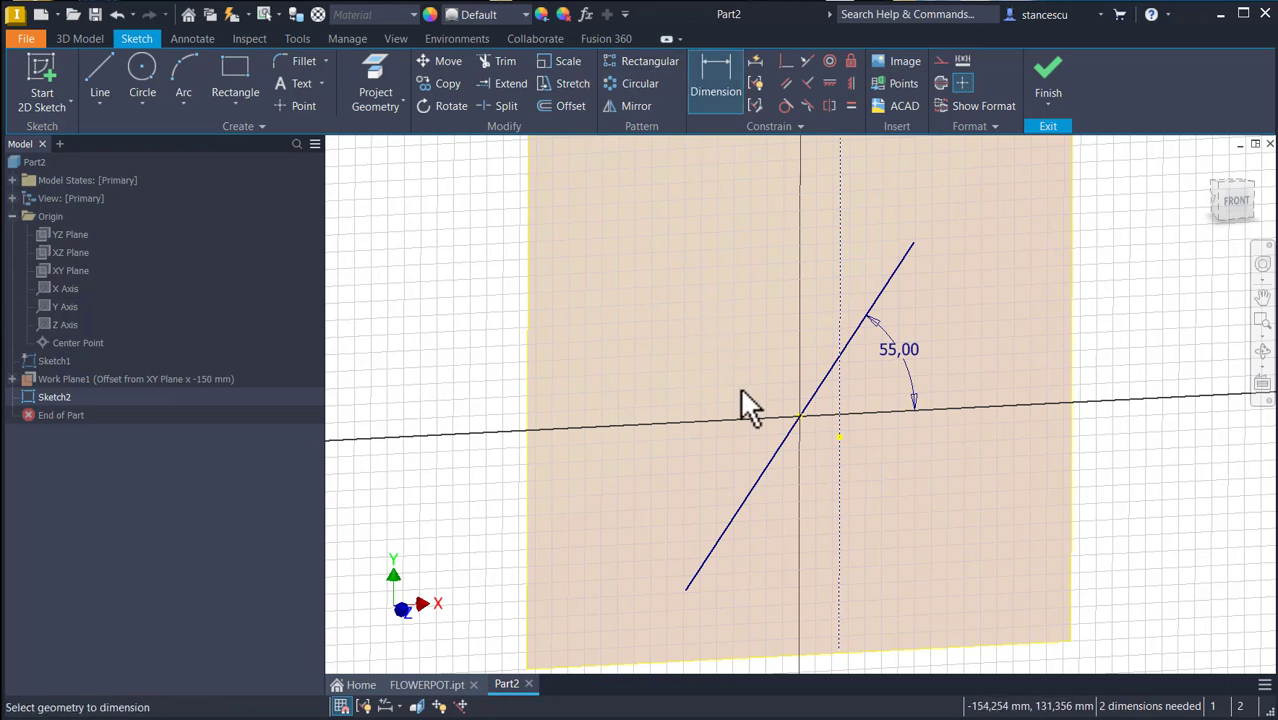
Dimension the diagonal's lower segment to 200 mm from the axis crossing
{"action": "left_click", "coordinate": [801, 417]}
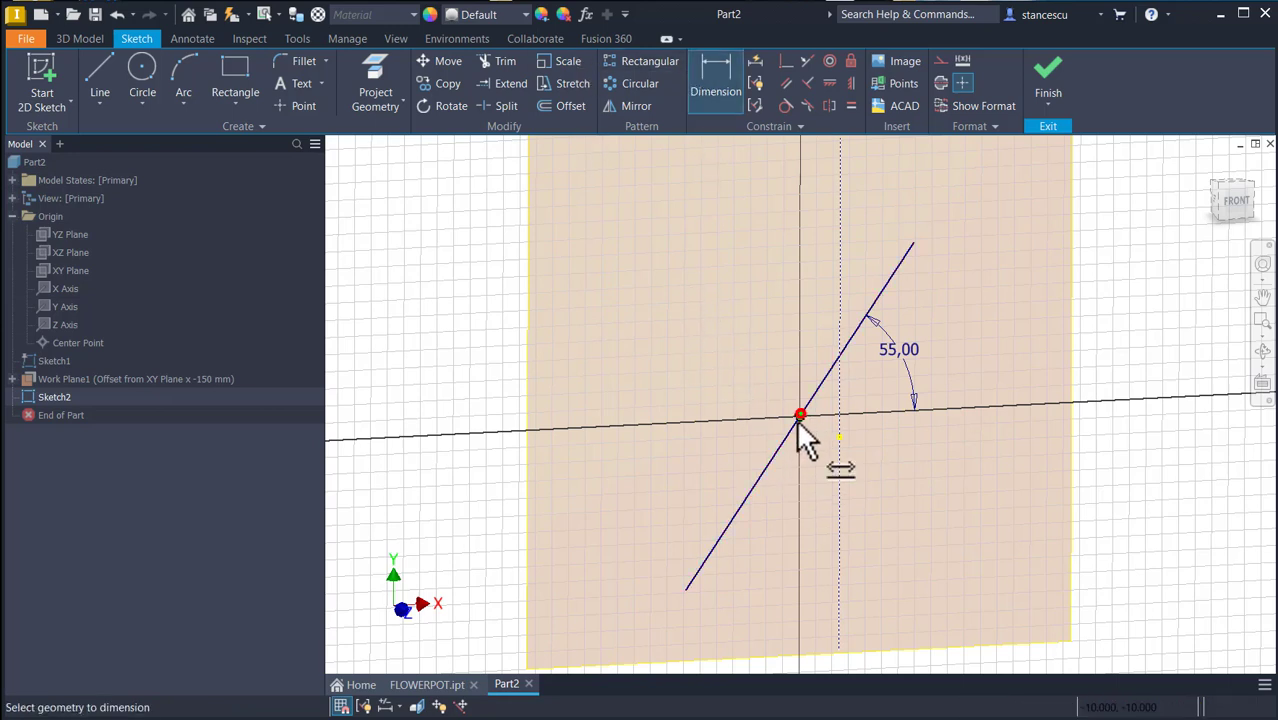
{"action": "left_click", "coordinate": [687, 590]}
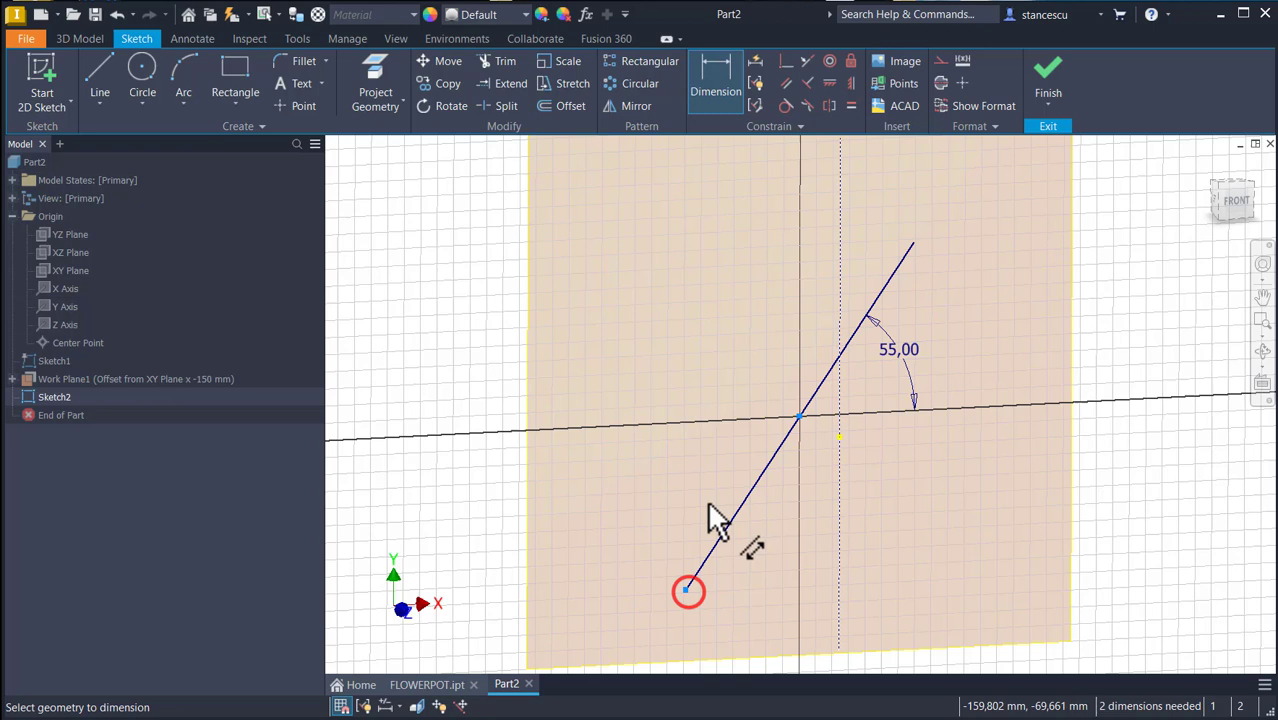
{"action": "left_click", "coordinate": [650, 468]}
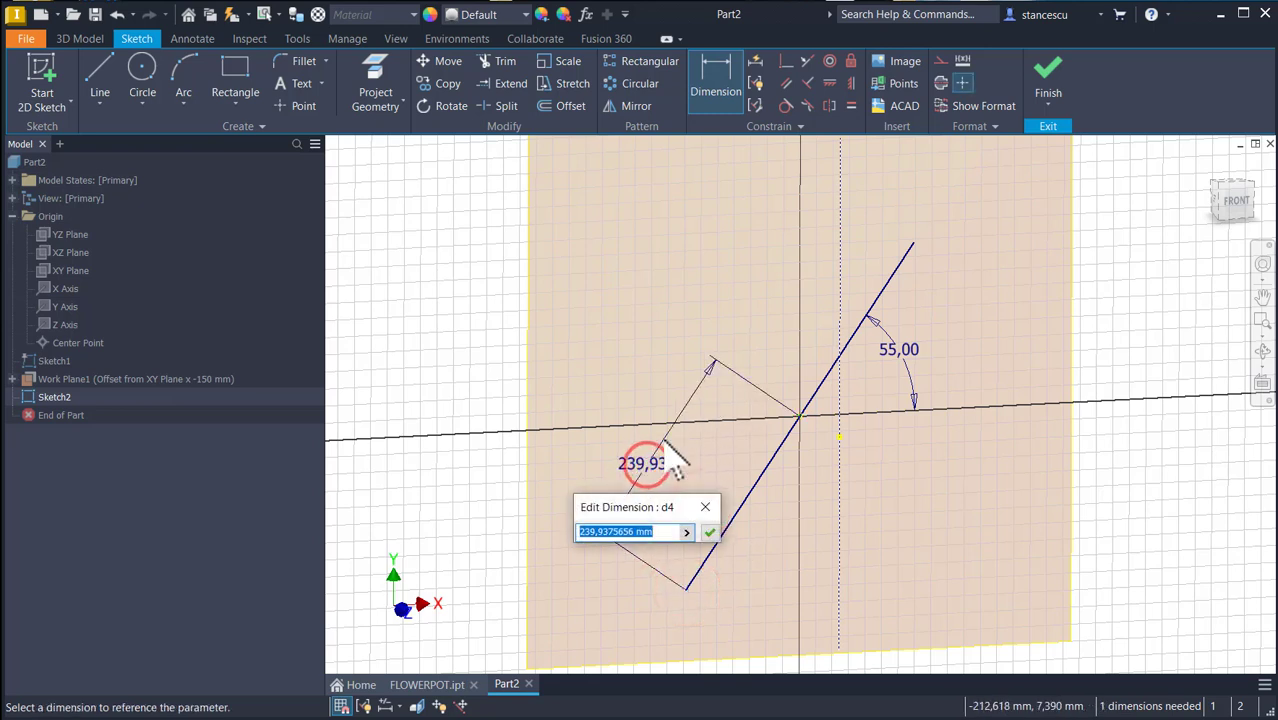
{"action": "type", "text": "200"}
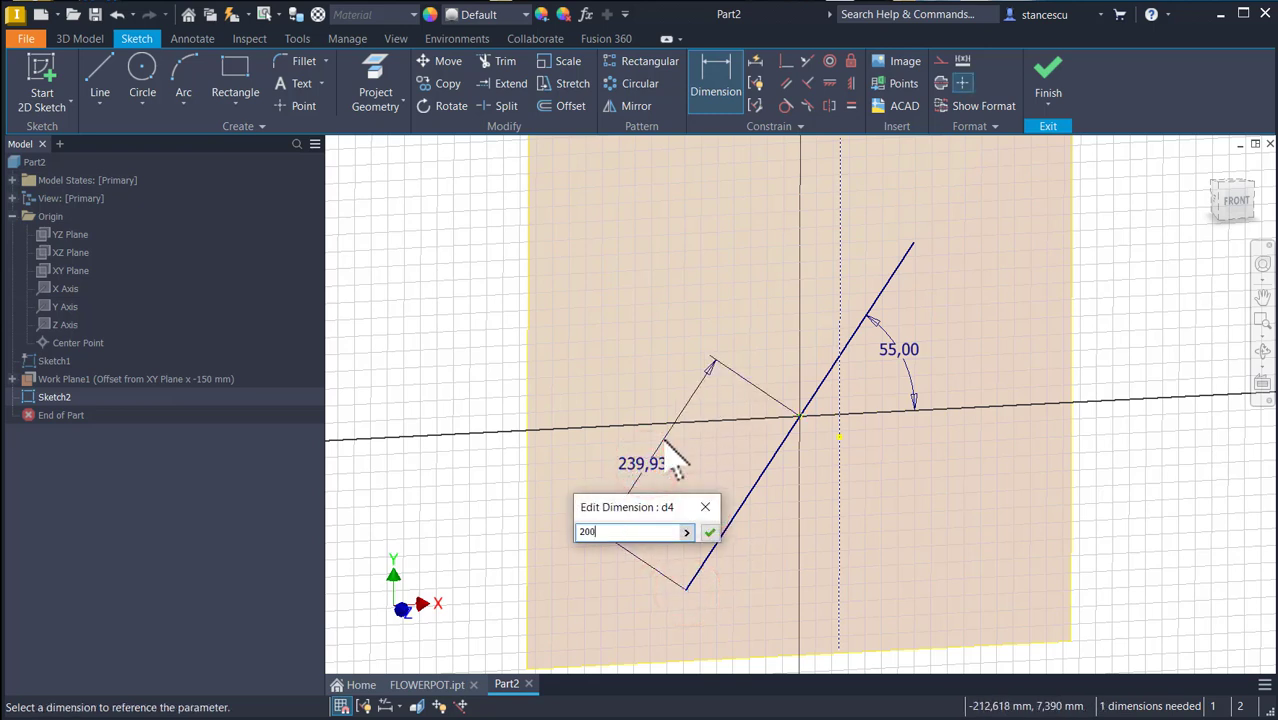
{"action": "key", "text": "Return"}
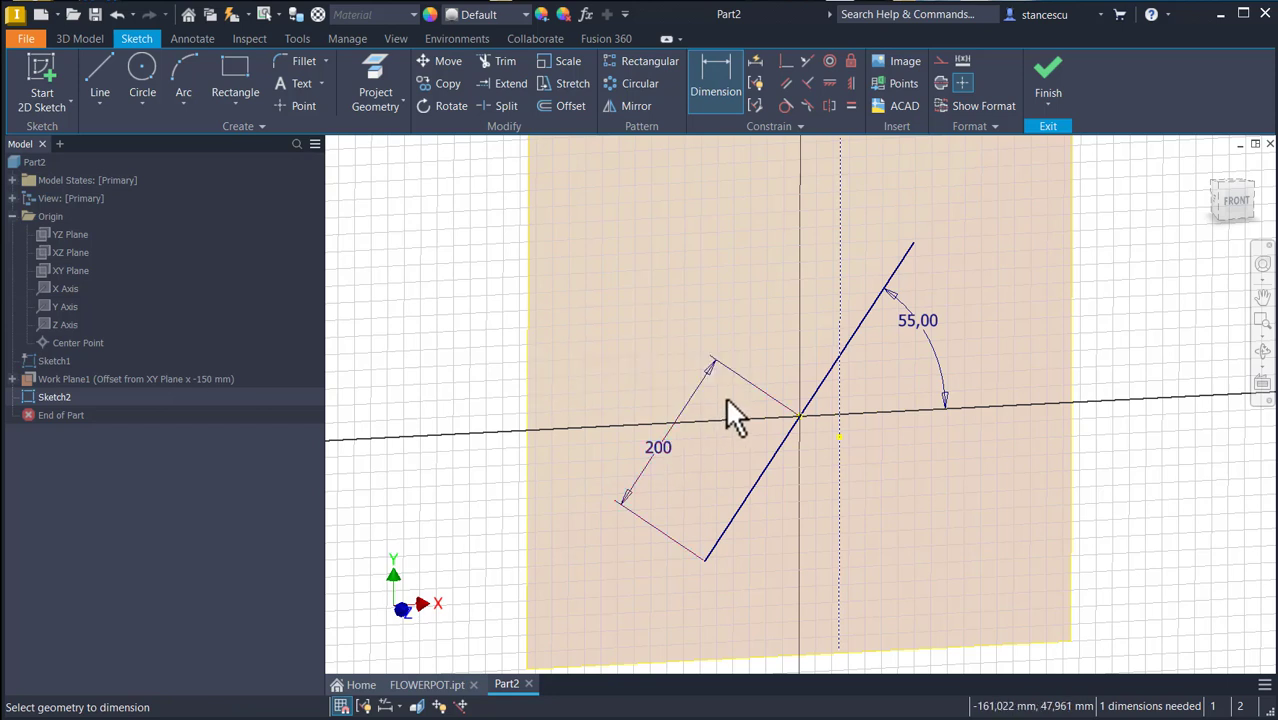
Dimension the full diagonal line to 500 mm
{"action": "left_click", "coordinate": [848, 341]}
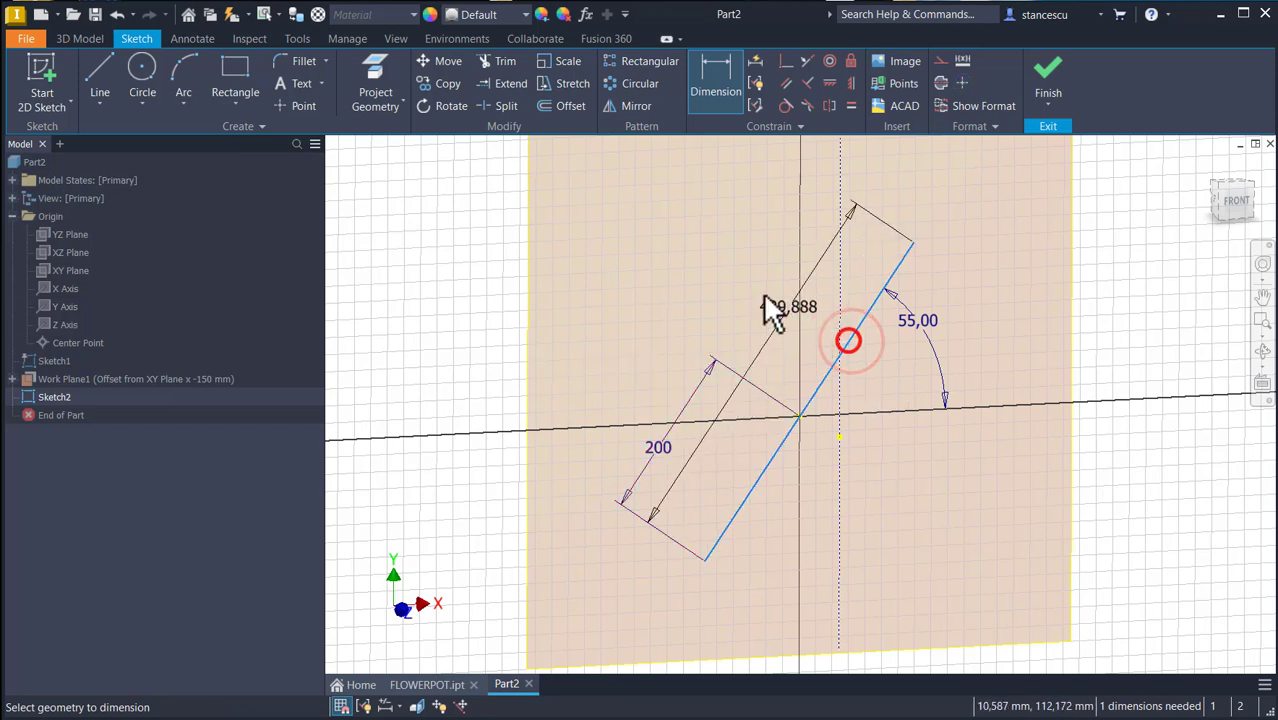
{"action": "left_click", "coordinate": [721, 283]}
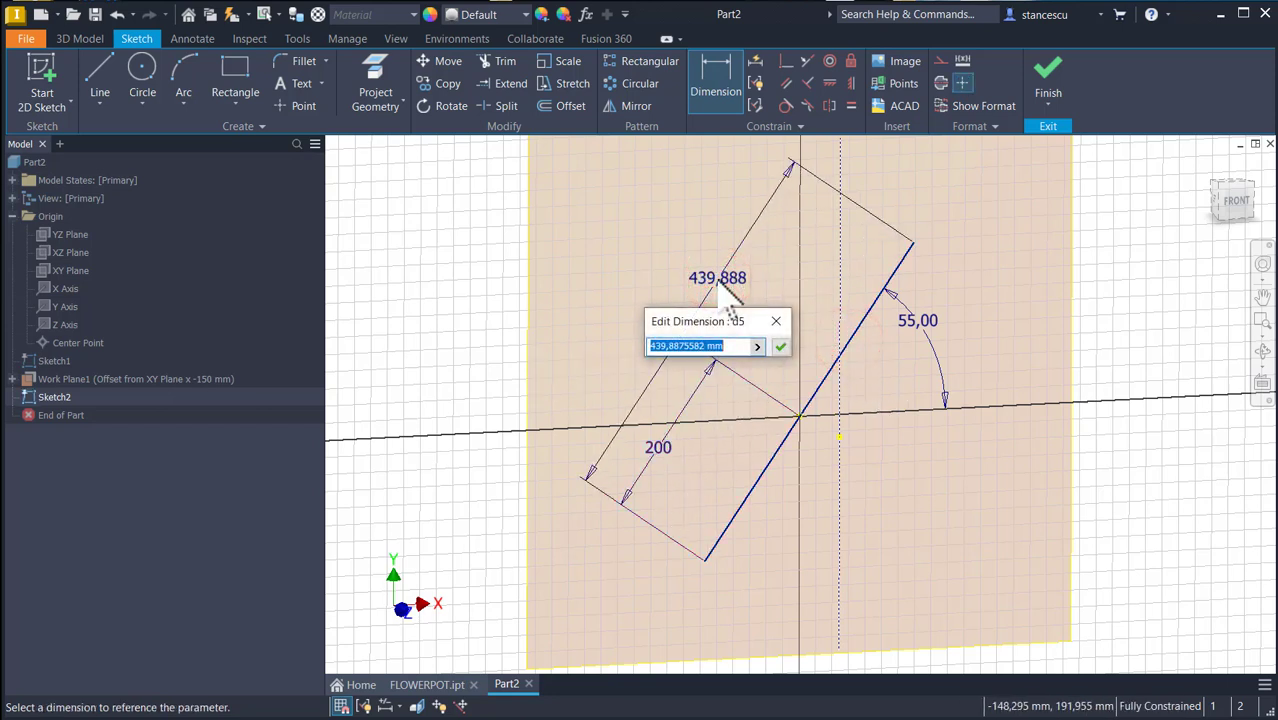
{"action": "type", "text": "500"}
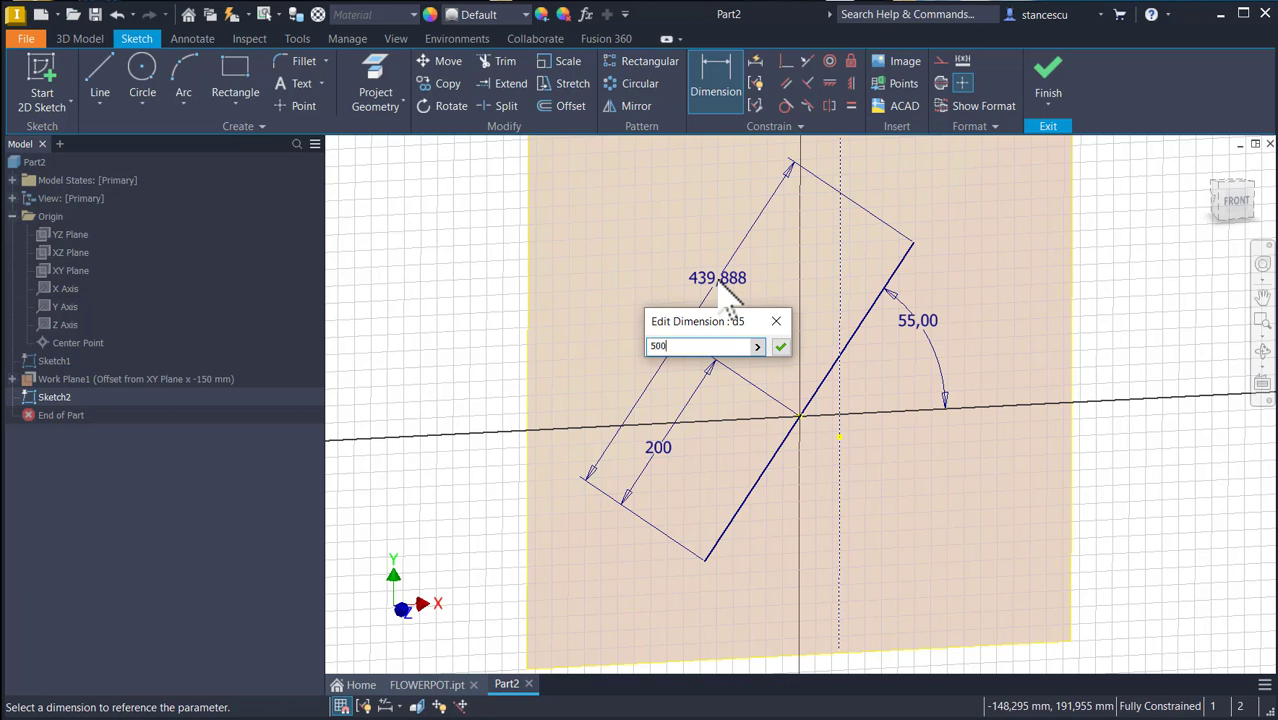
{"action": "key", "text": "Return"}
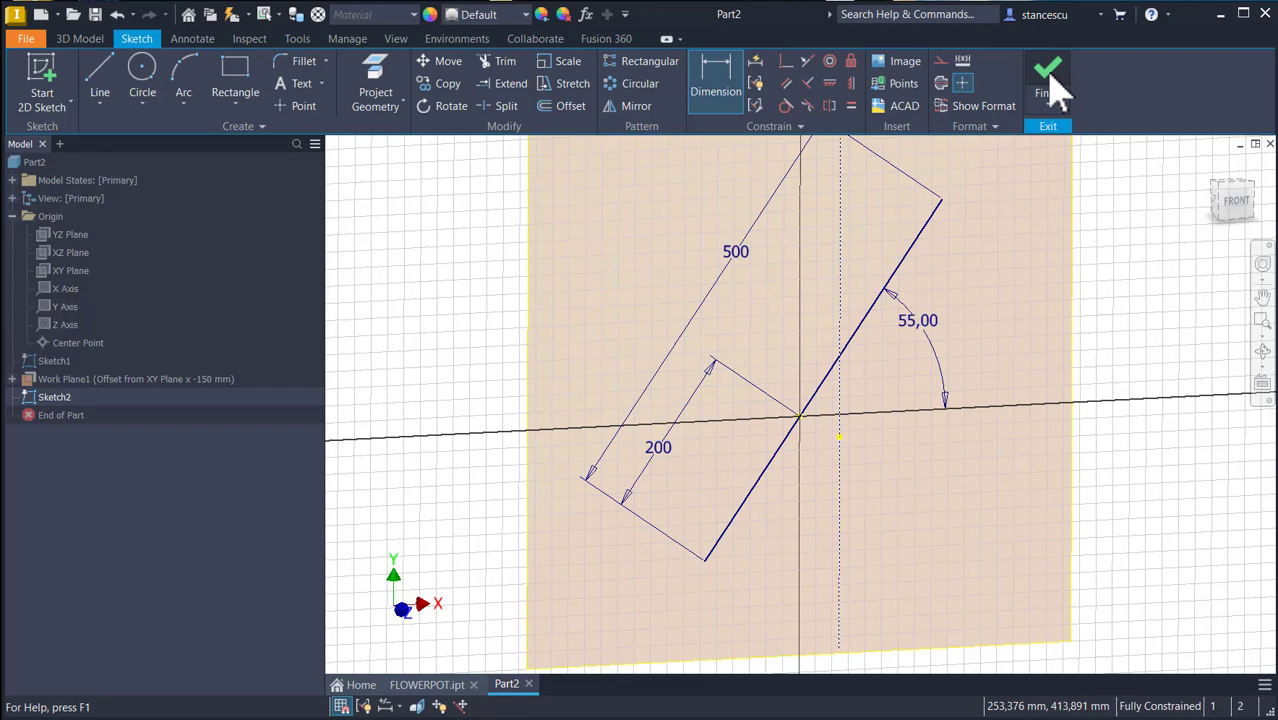
Finish Sketch2 and hide its dimensions
{"action": "left_click", "coordinate": [1050, 82]}
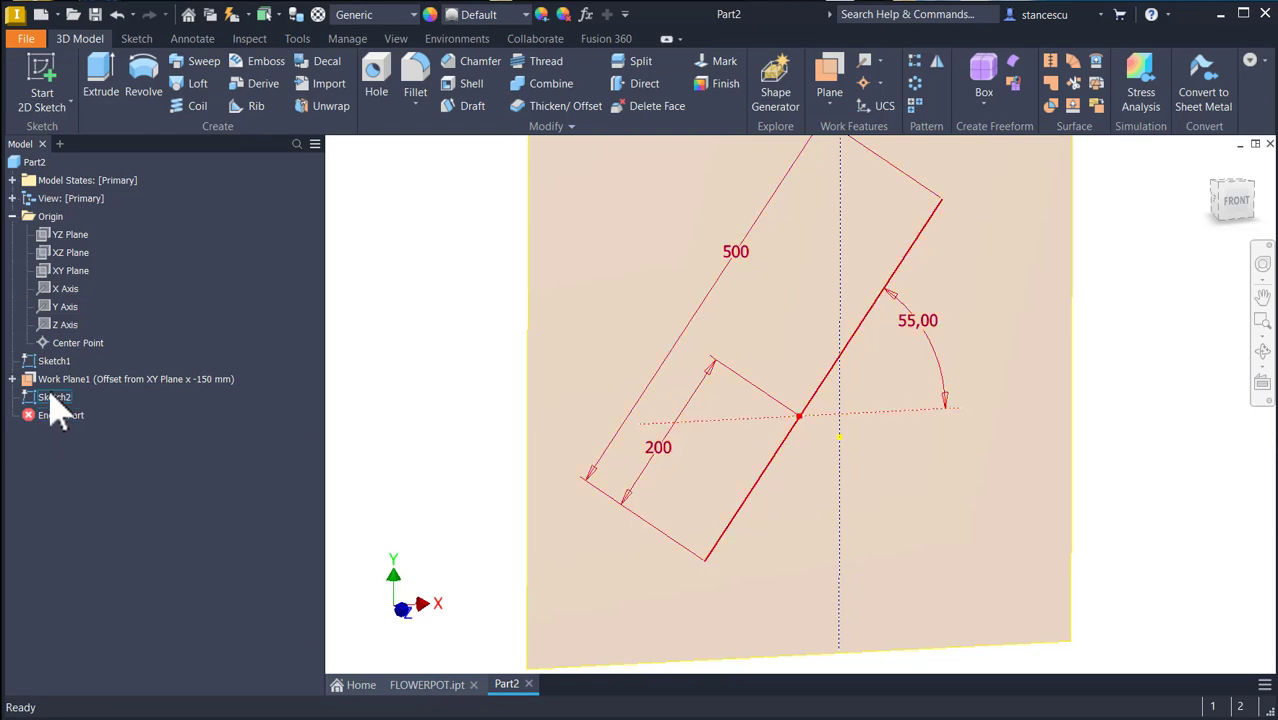
{"action": "right_click", "coordinate": [57, 405]}
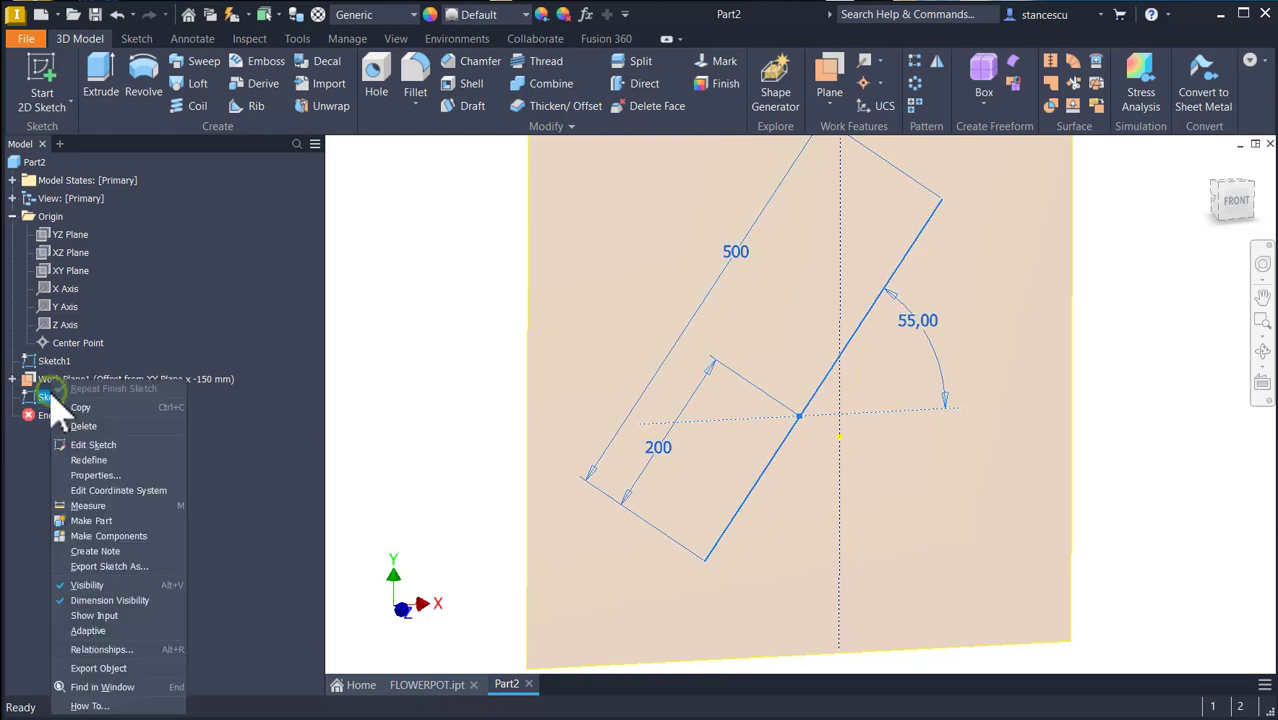
{"action": "left_click", "coordinate": [100, 600]}
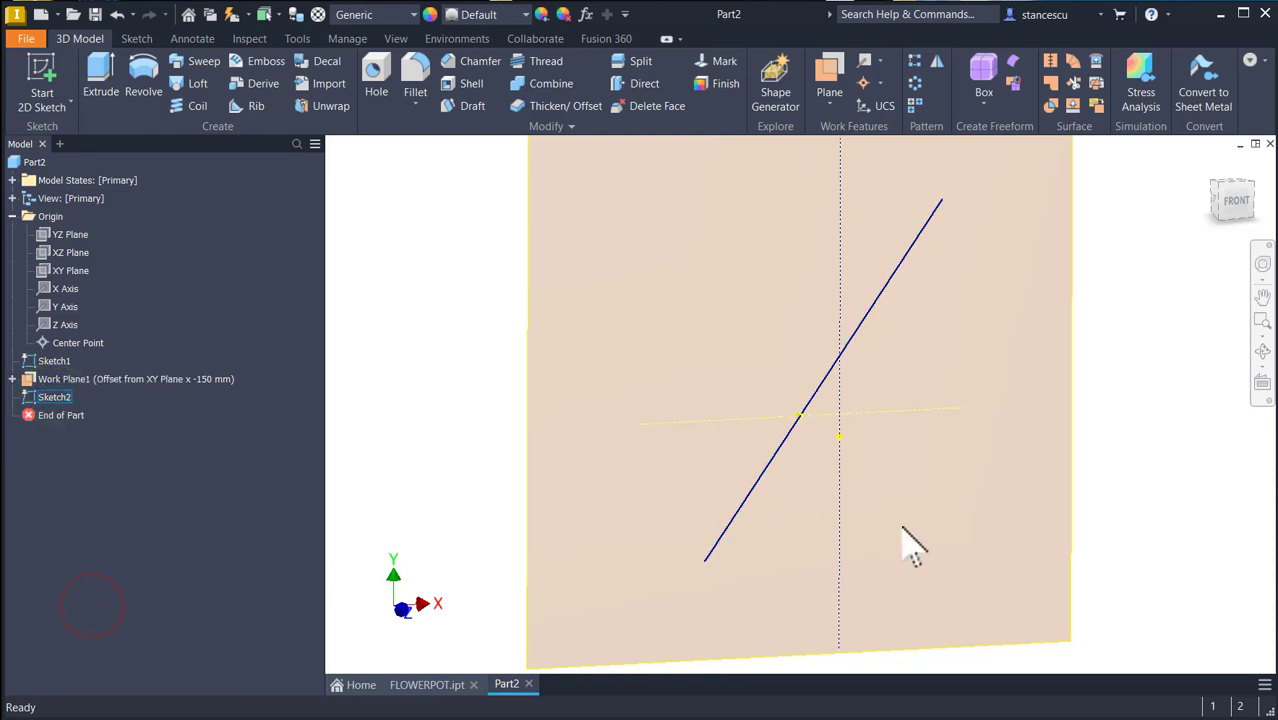
Orbit the view, return Home and save the part as Part2.ipt
{"action": "middle_click_drag", "start_coordinate": [1036, 488], "coordinate": [880, 366], "text": "shift"}
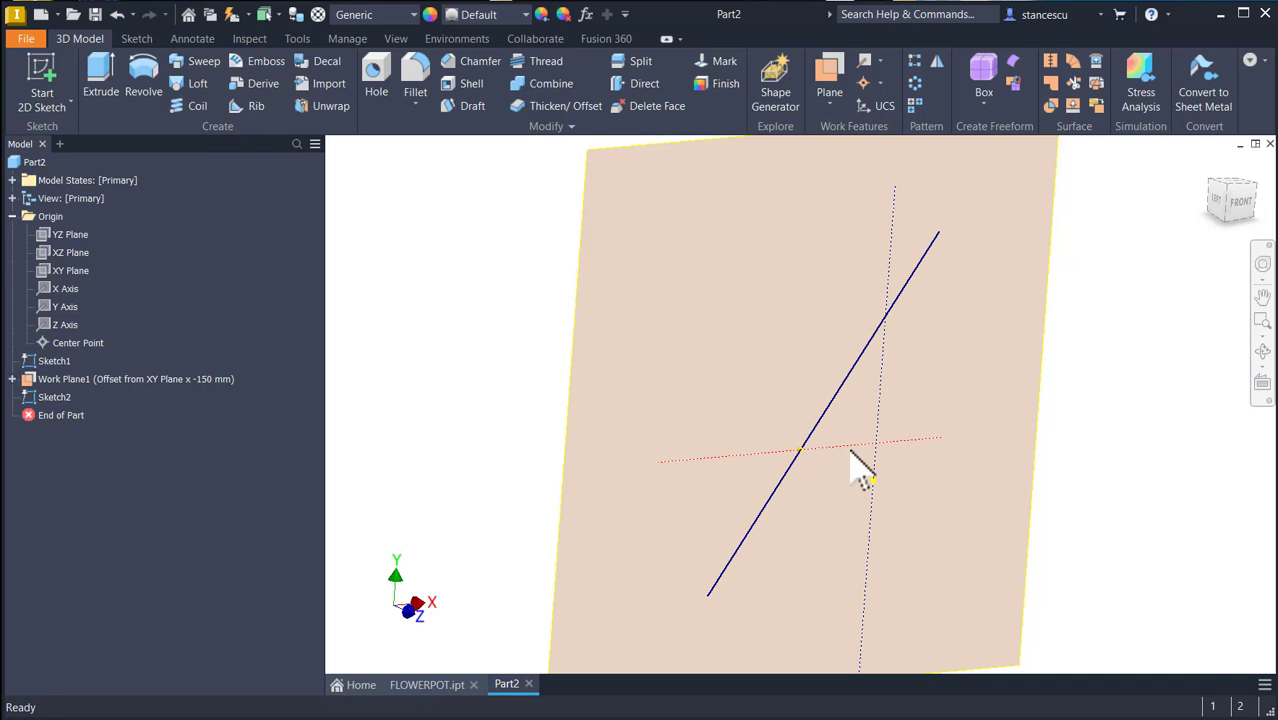
{"action": "middle_click_drag", "start_coordinate": [857, 462], "coordinate": [1050, 440], "text": "shift"}
{"action": "key", "text": "F6"}
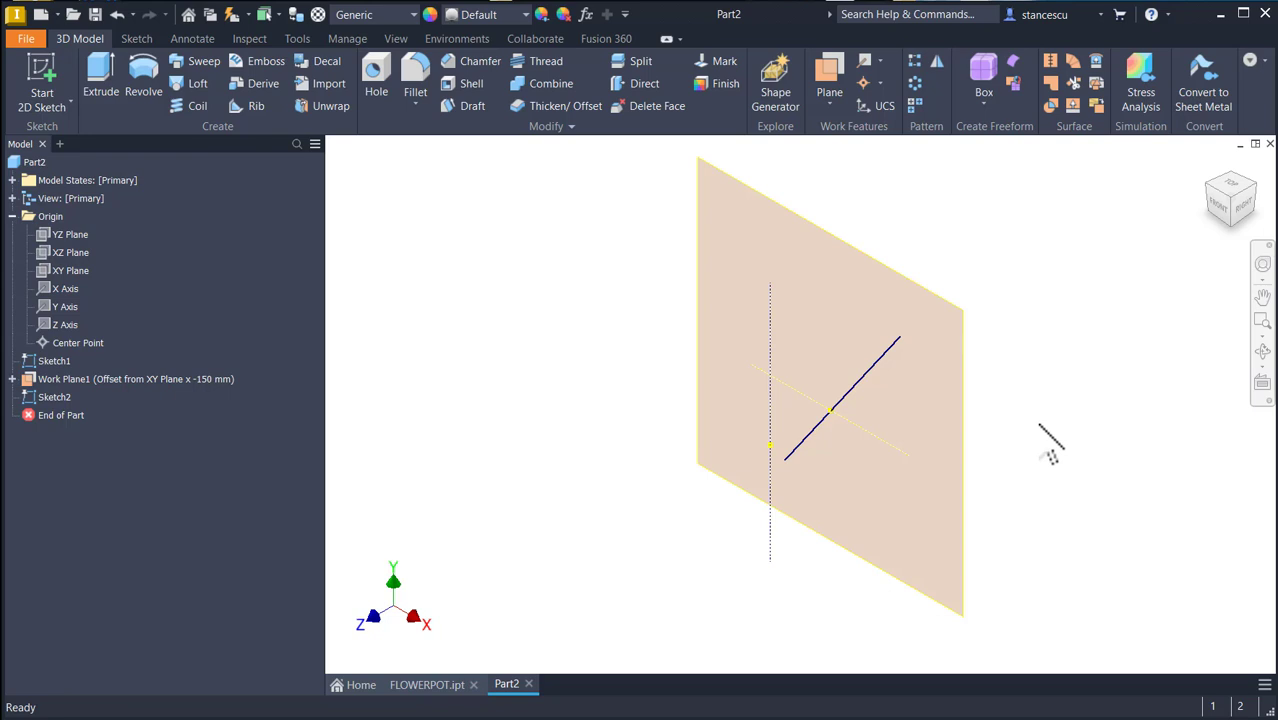
{"action": "key", "text": "ctrl+s"}
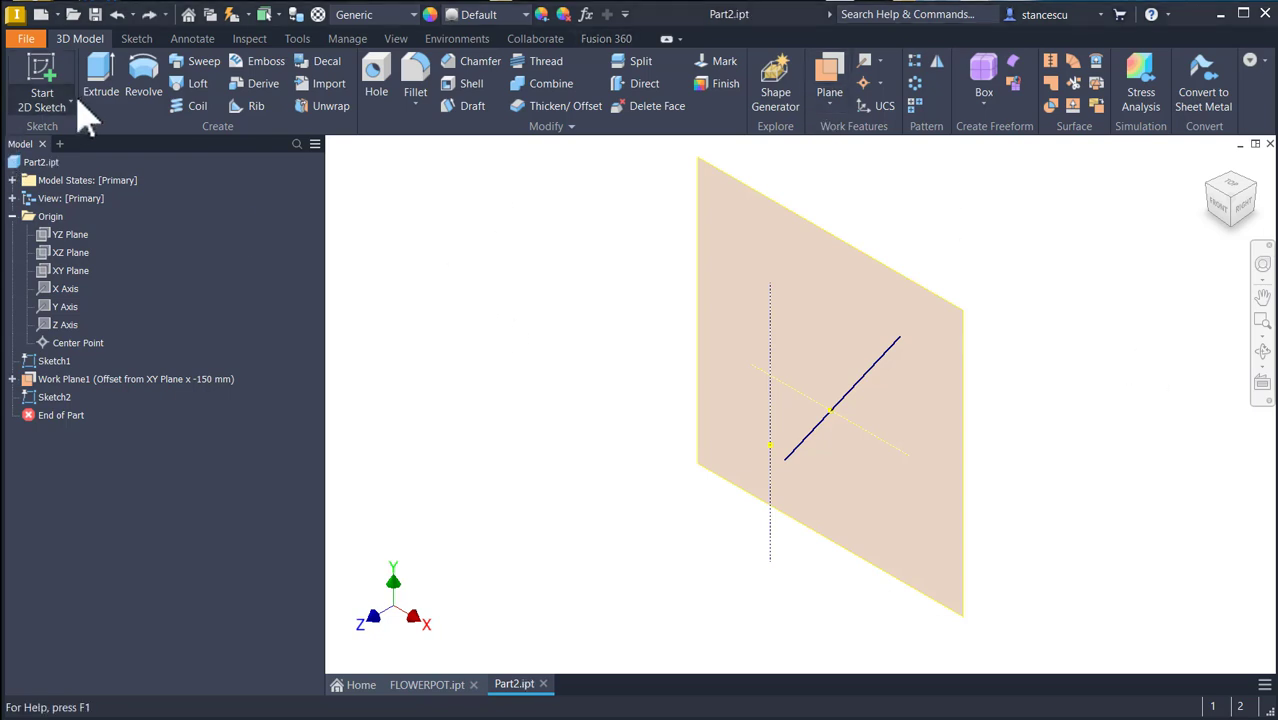
Revolve the diagonal line 360° around the dashed vertical axis into RevolutionSrf1
{"action": "left_click", "coordinate": [145, 85]}
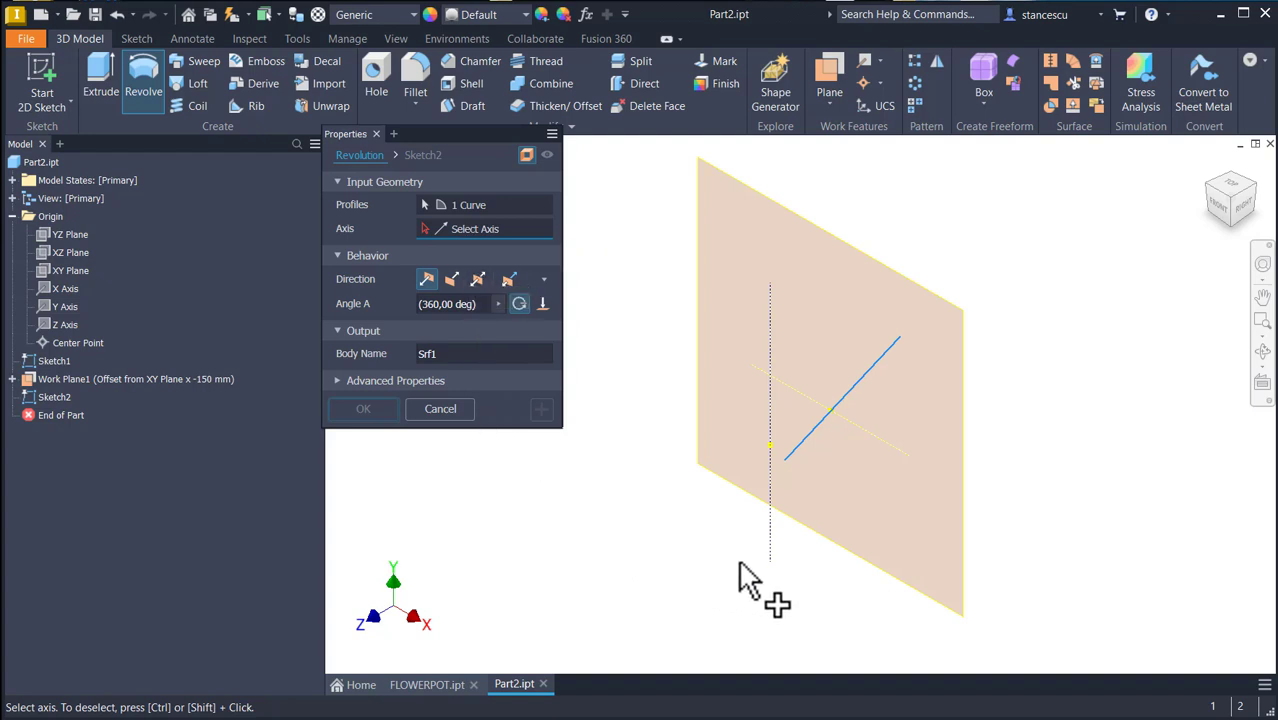
{"action": "left_click", "coordinate": [769, 548]}
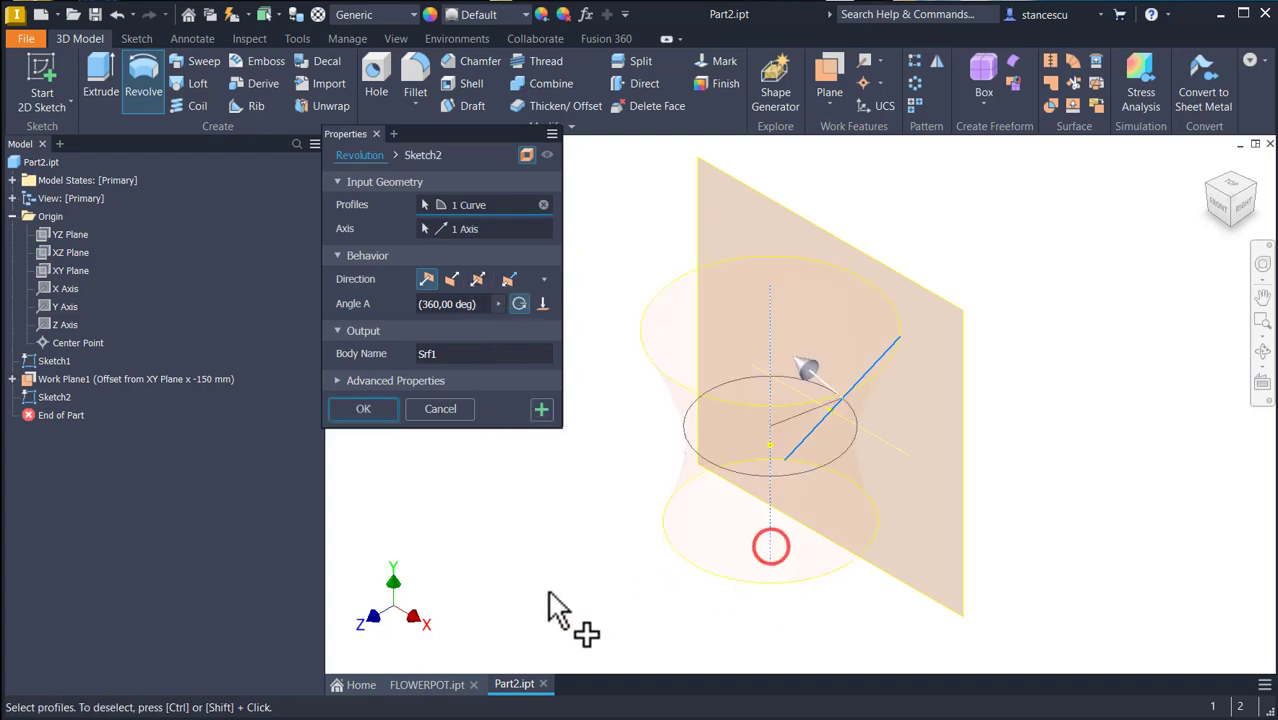
{"action": "left_click", "coordinate": [366, 414]}
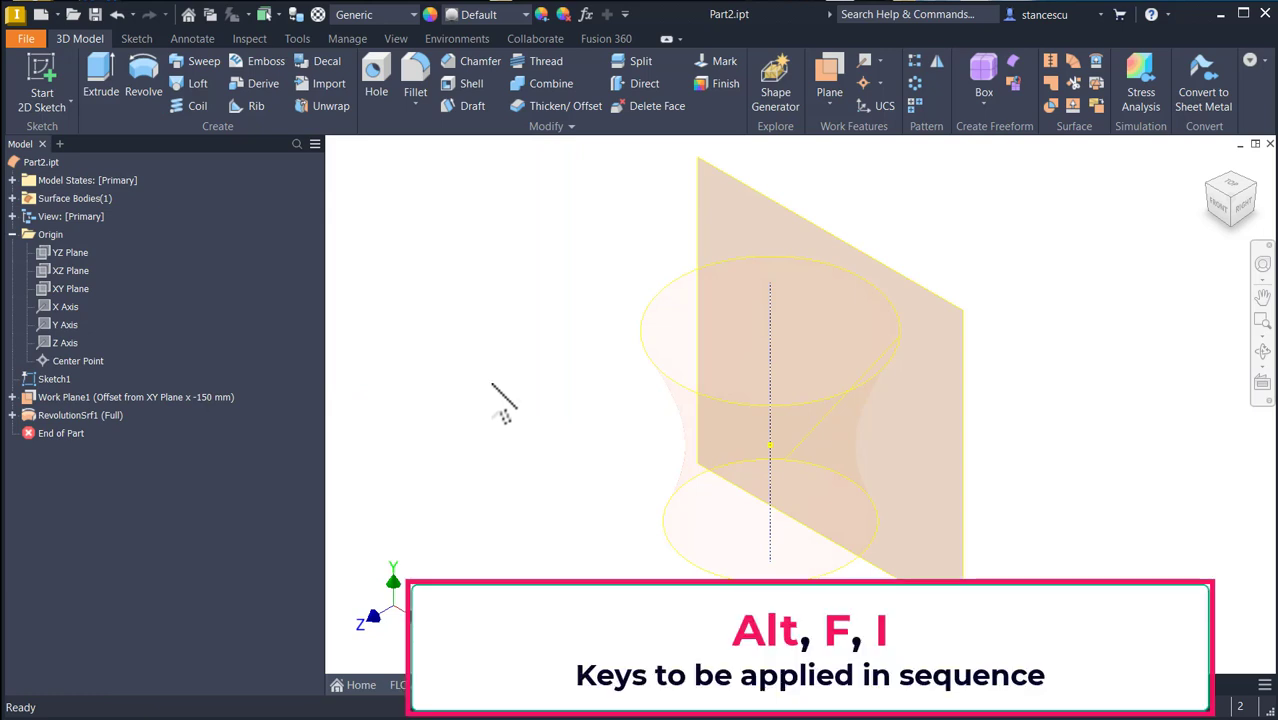
Set the Application Options colour scheme to High Contrast
{"action": "key", "text": "alt"}
{"action": "key", "text": "f"}
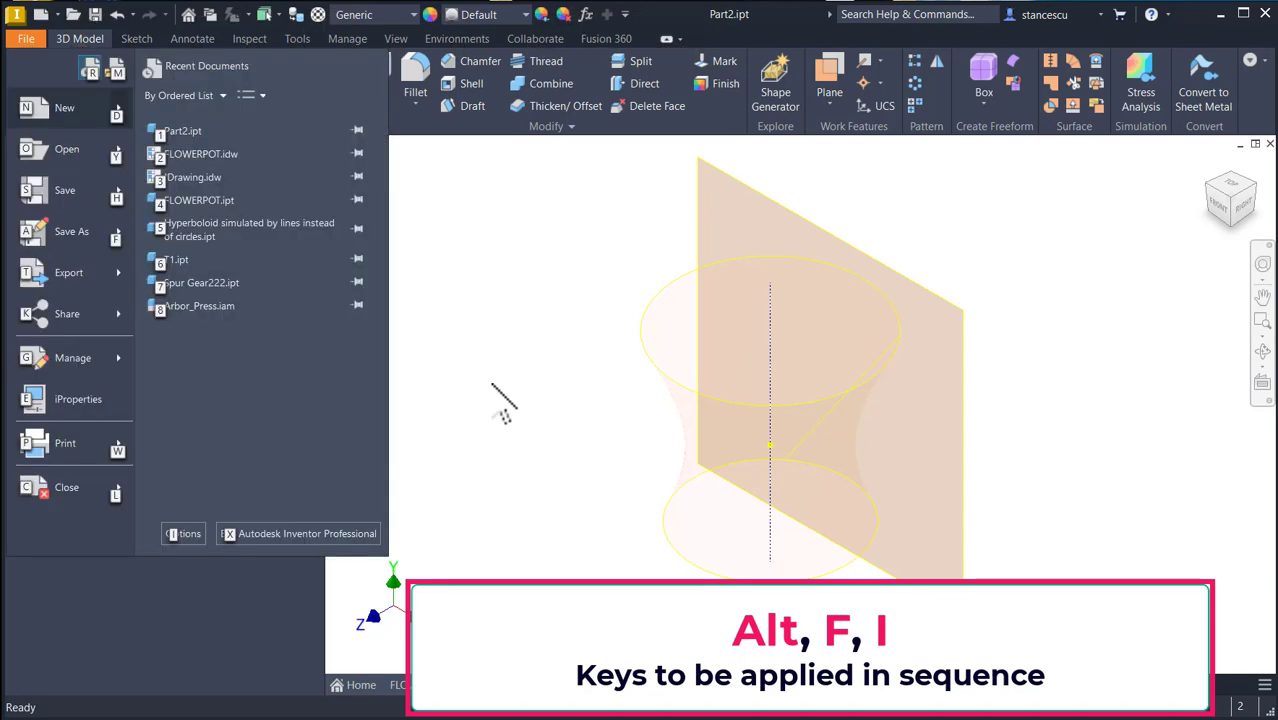
{"action": "key", "text": "i"}
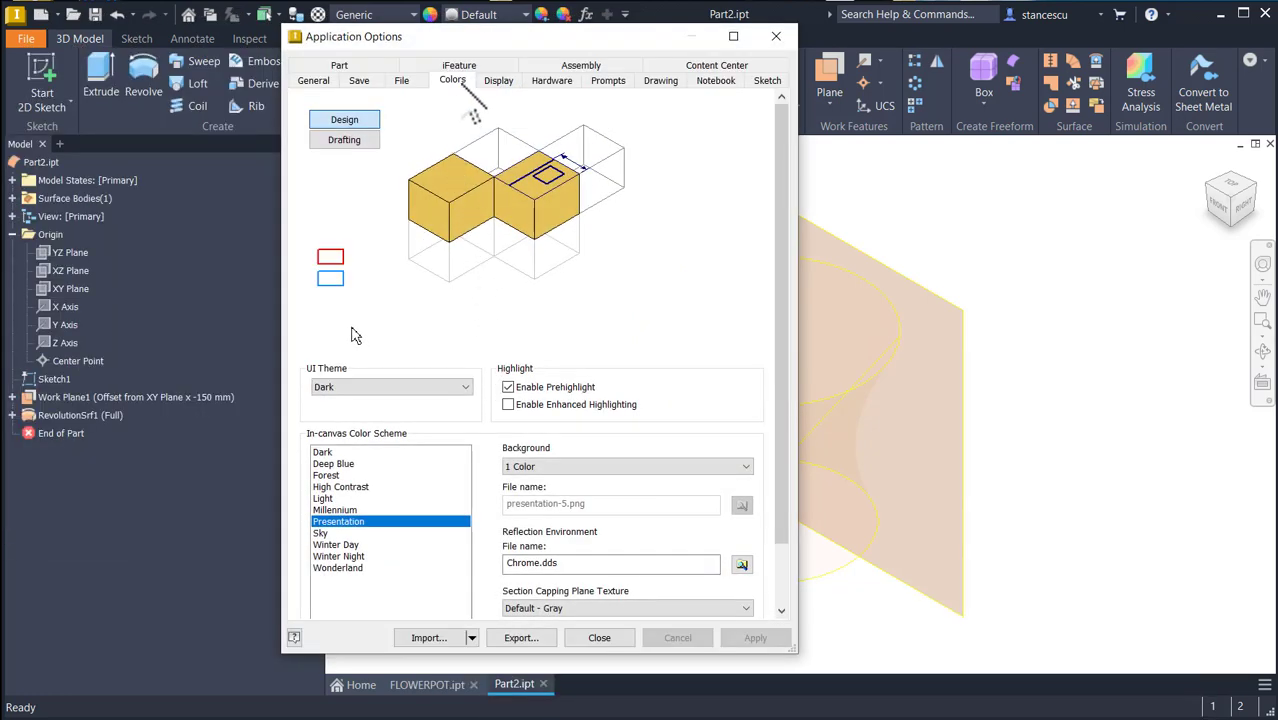
{"action": "left_click", "coordinate": [345, 487]}
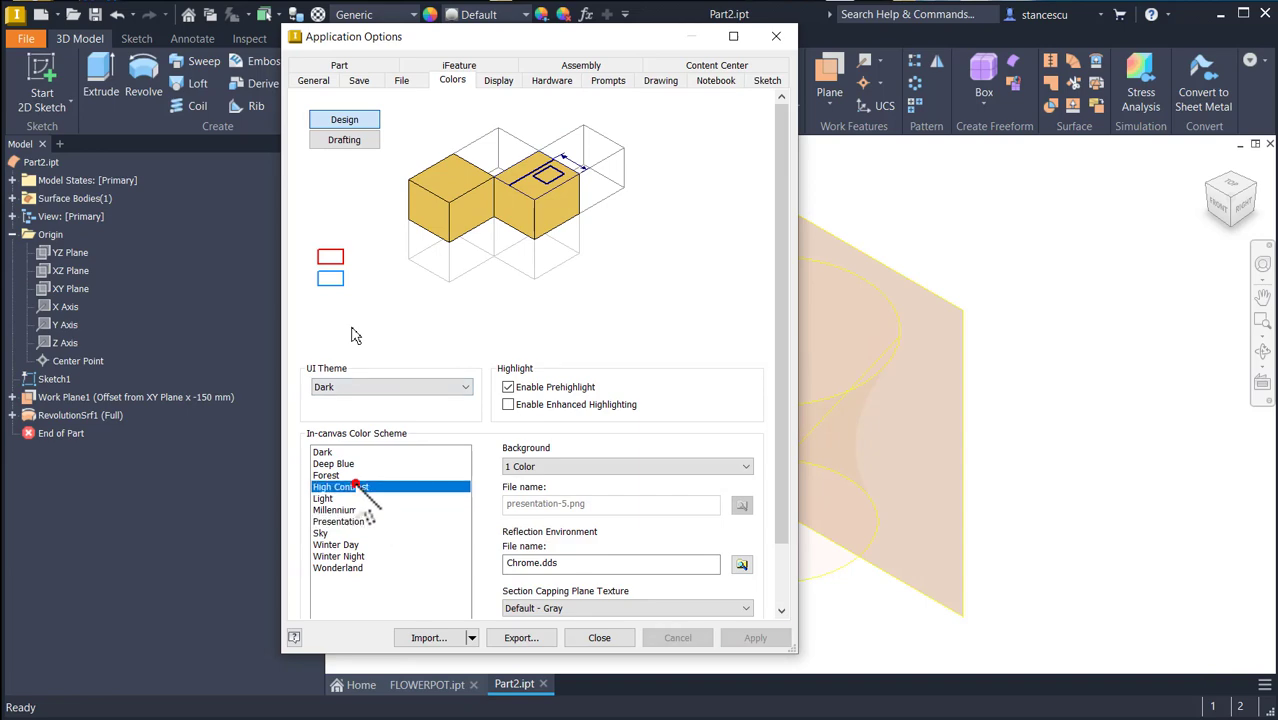
{"action": "left_click", "coordinate": [600, 638]}
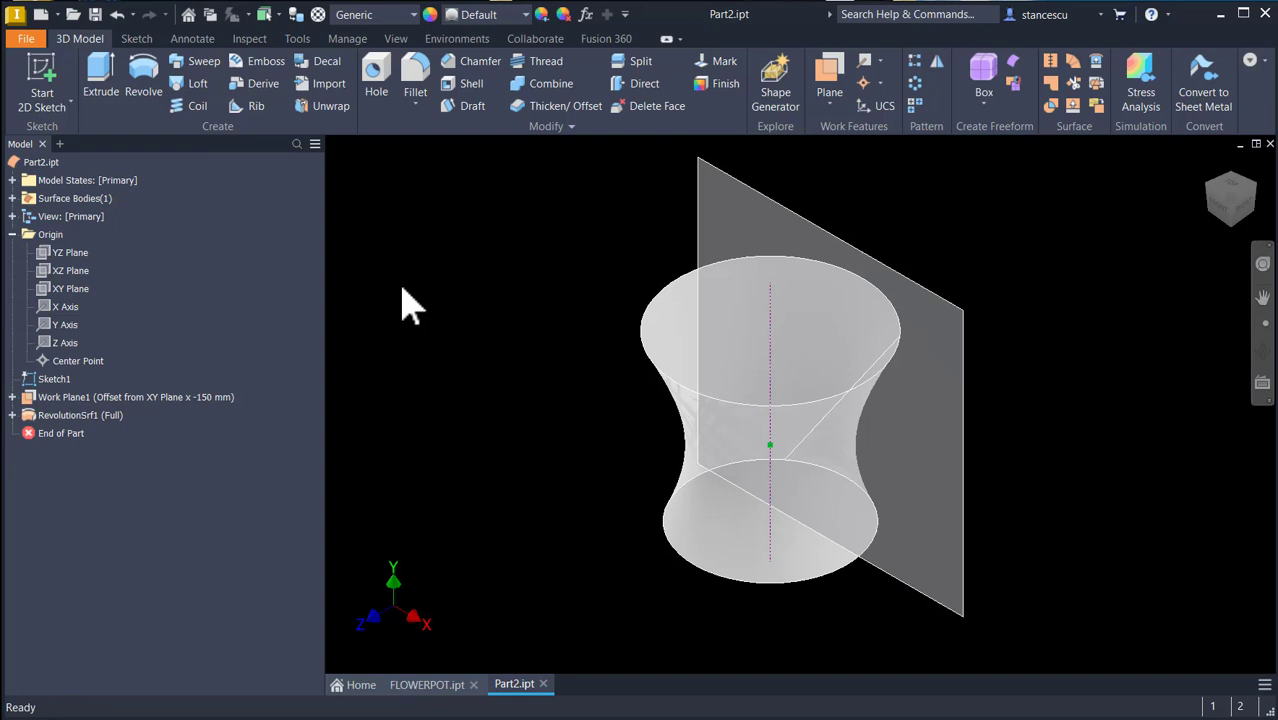
{"action": "left_click", "coordinate": [82, 400]}
Hide Work Plane1, then orbit the hourglass surface and return to Home view
{"action": "right_click", "coordinate": [80, 402]}
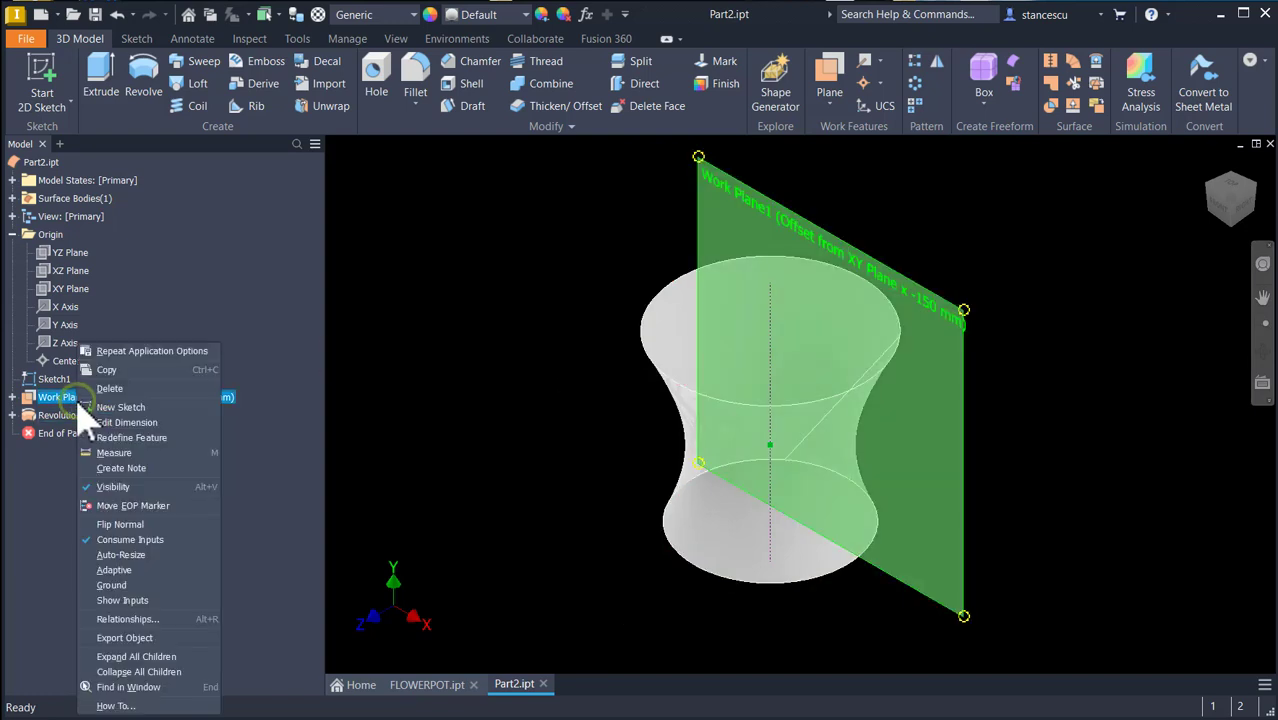
{"action": "left_click", "coordinate": [123, 487]}
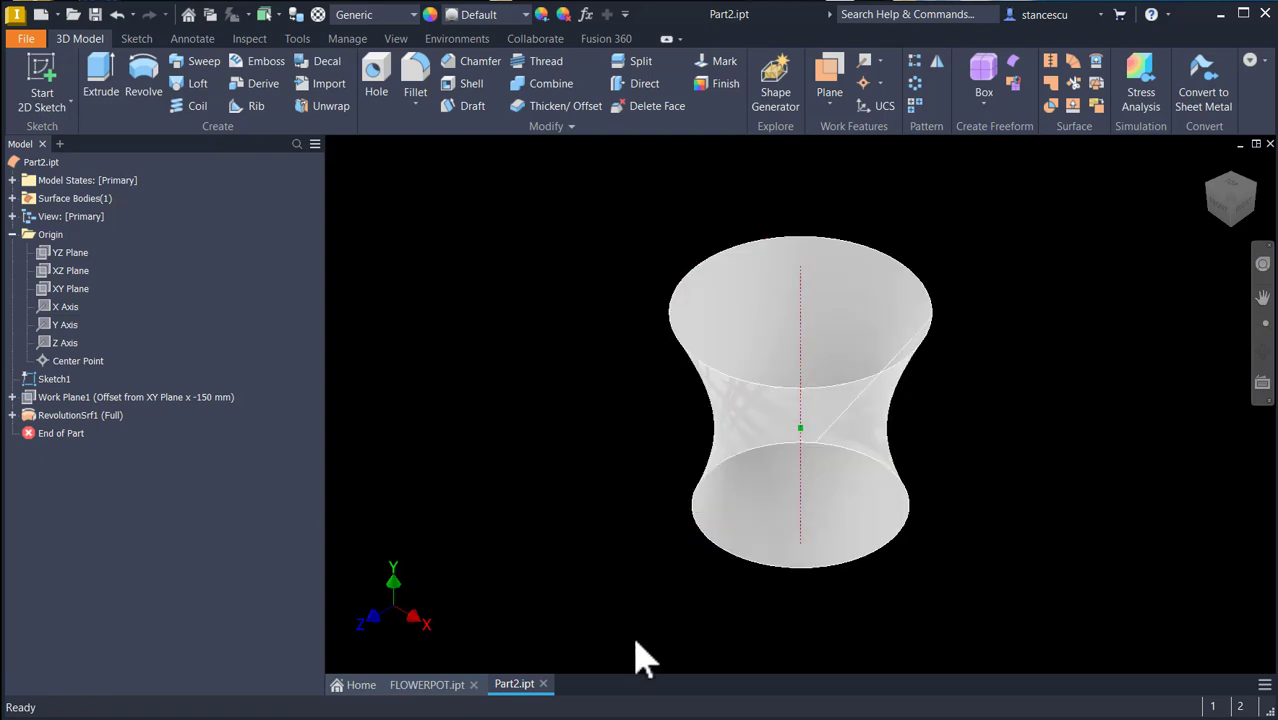
{"action": "middle_click_drag", "start_coordinate": [558, 300], "coordinate": [593, 420], "text": "shift"}
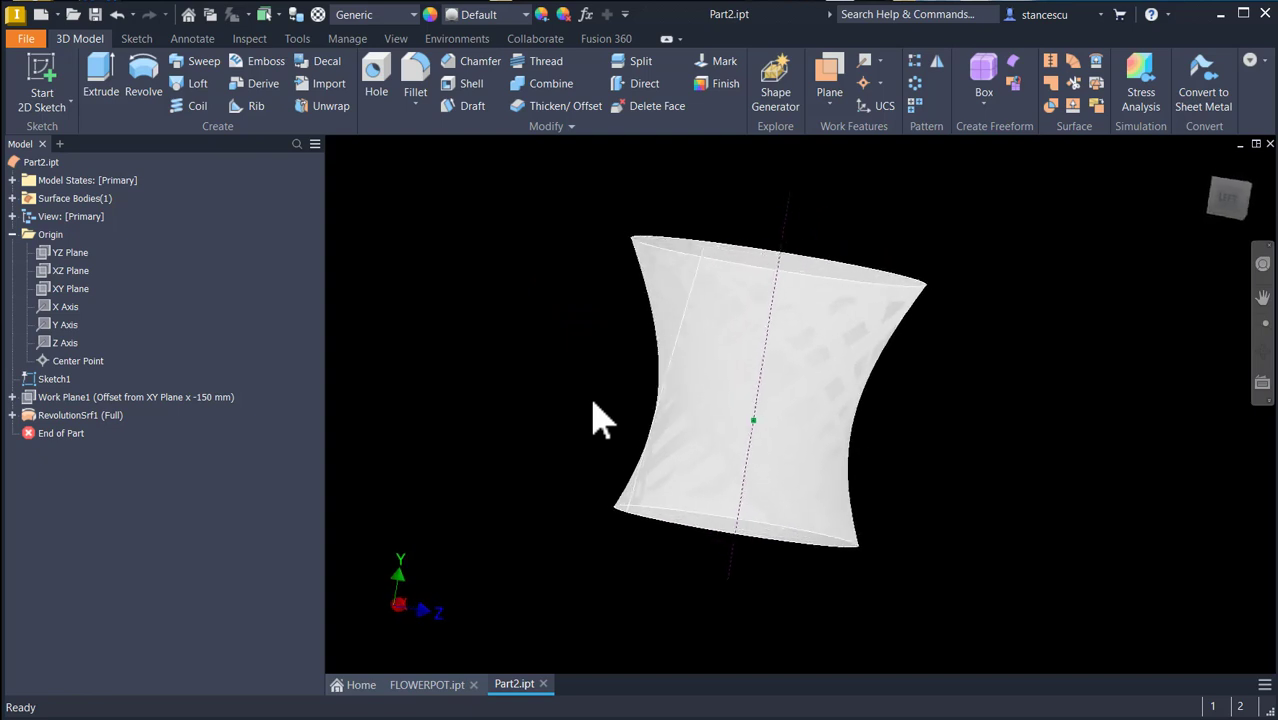
{"action": "key", "text": "F6"}
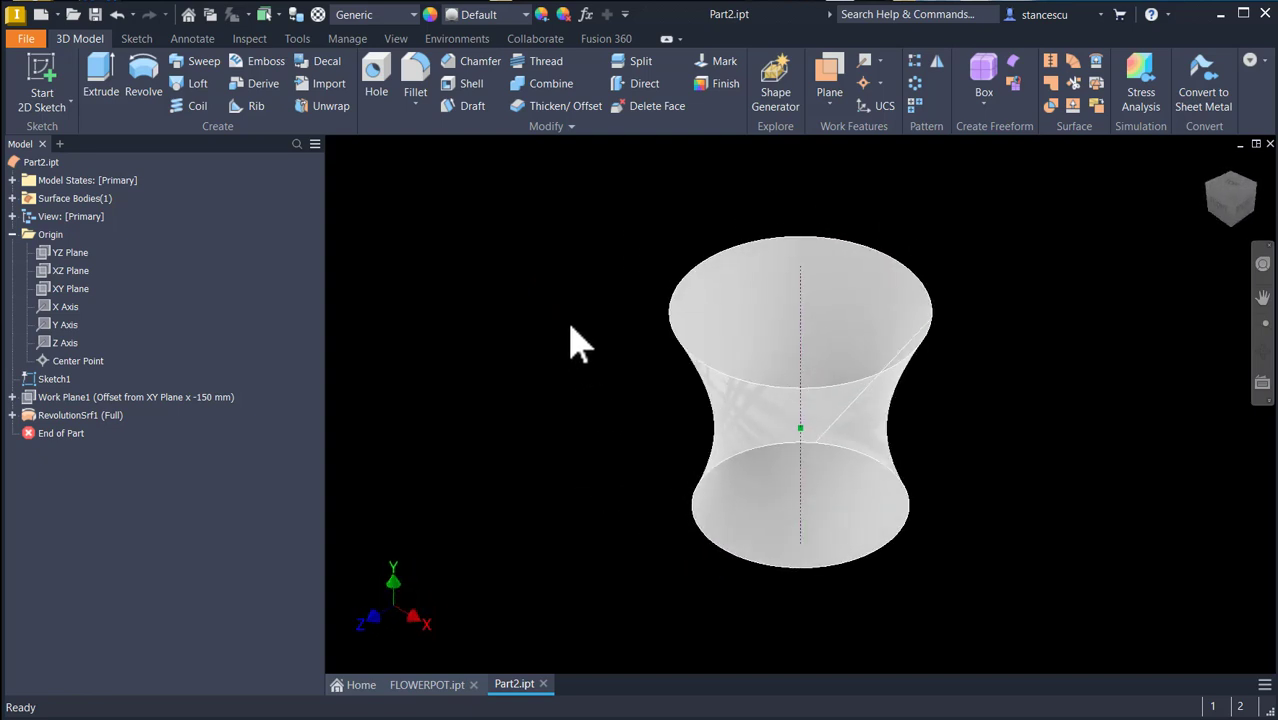
Turn off Sketch1's visibility to hide the centre line, then return to the Home view
{"action": "right_click", "coordinate": [47, 379]}
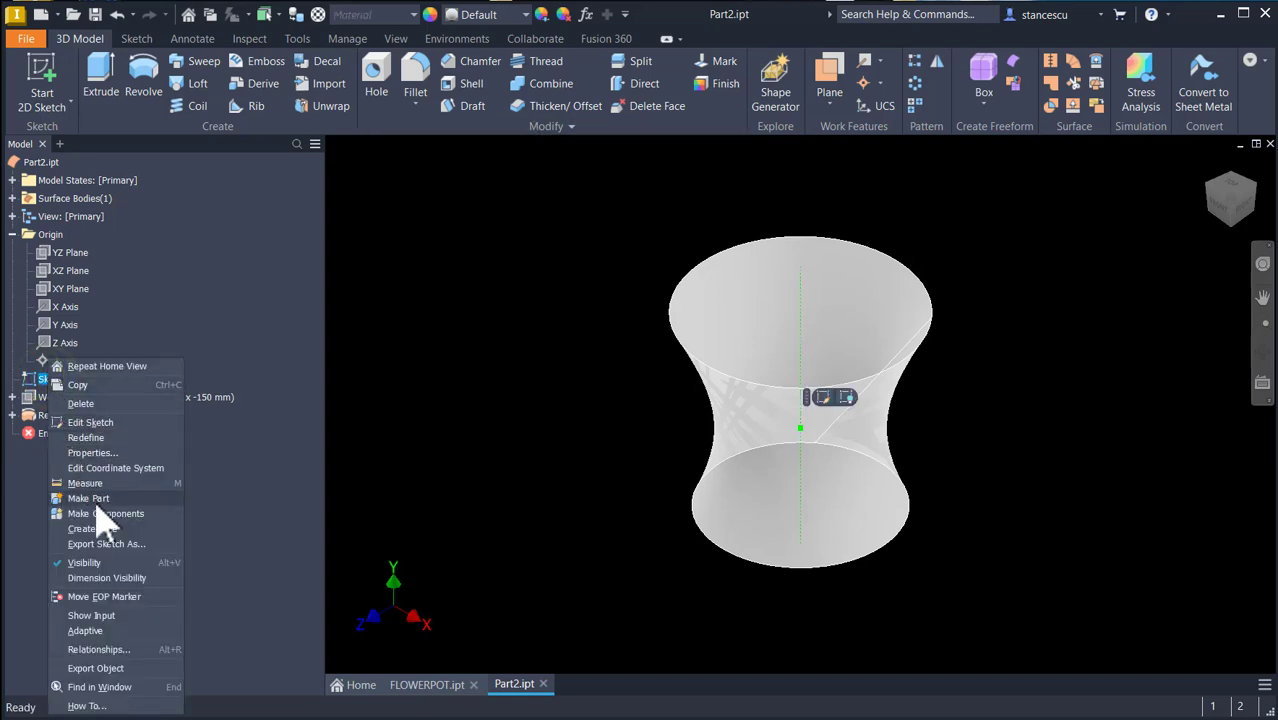
{"action": "left_click", "coordinate": [97, 563]}
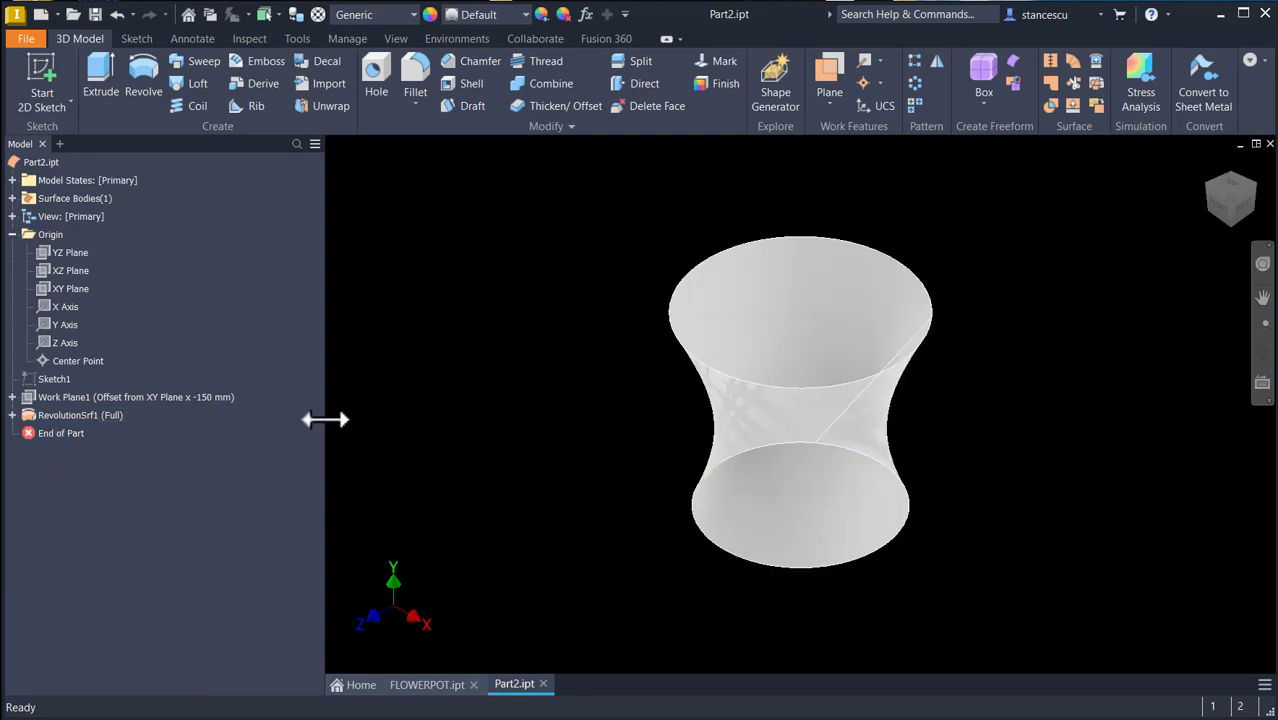
{"action": "left_click", "coordinate": [416, 343]}
{"action": "mouse_move", "coordinate": [1058, 305]}
{"action": "middle_mouse_down", "text": "shift"}
{"action": "mouse_move", "coordinate": [735, 232]}
{"action": "mouse_move", "coordinate": [874, 279]}
{"action": "mouse_move", "coordinate": [1005, 415]}
{"action": "middle_mouse_up", "text": "shift"}
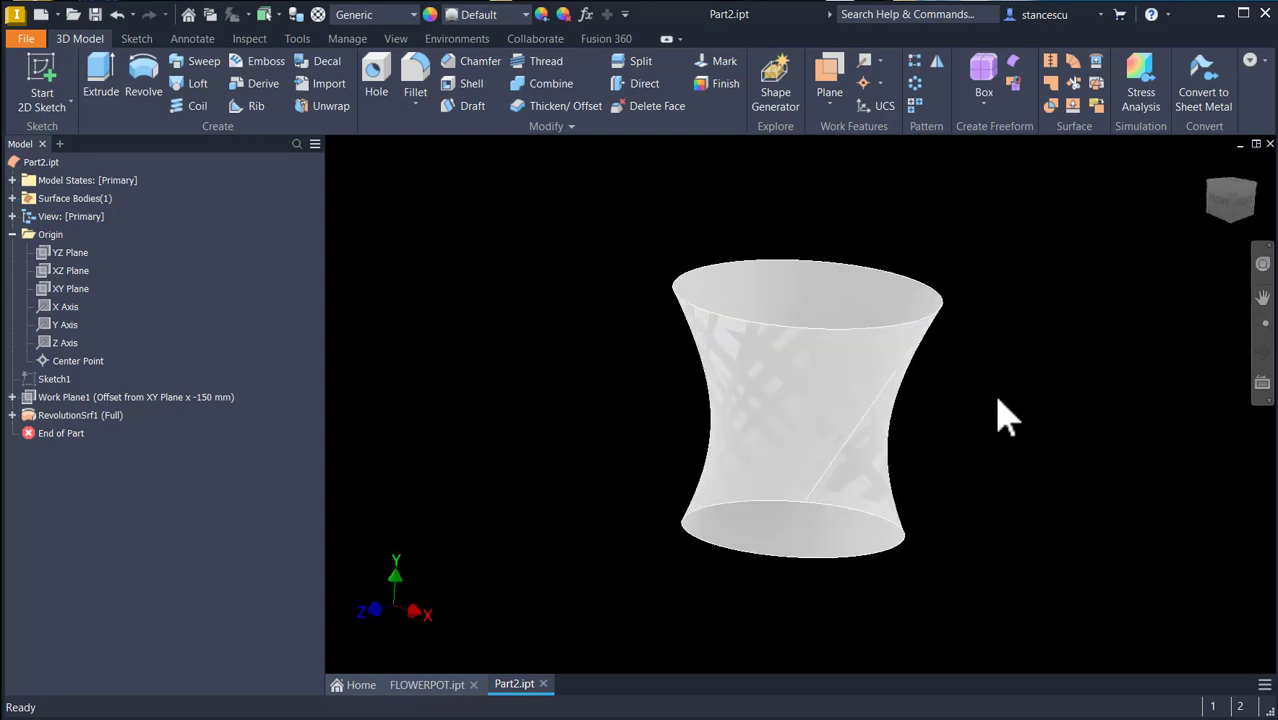
{"action": "key", "text": "F6"}
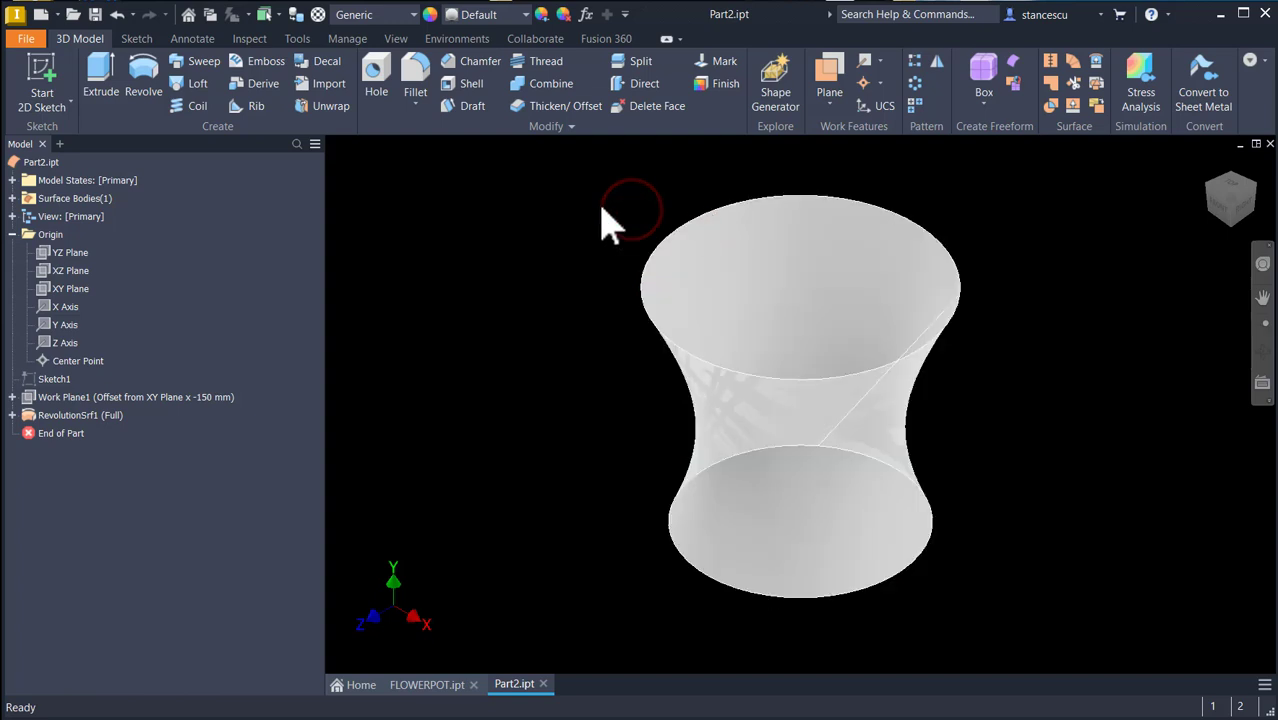
Create two work planes parallel to the XZ plane through the hourglass's top and bottom rims
{"action": "left_click", "coordinate": [825, 88]}
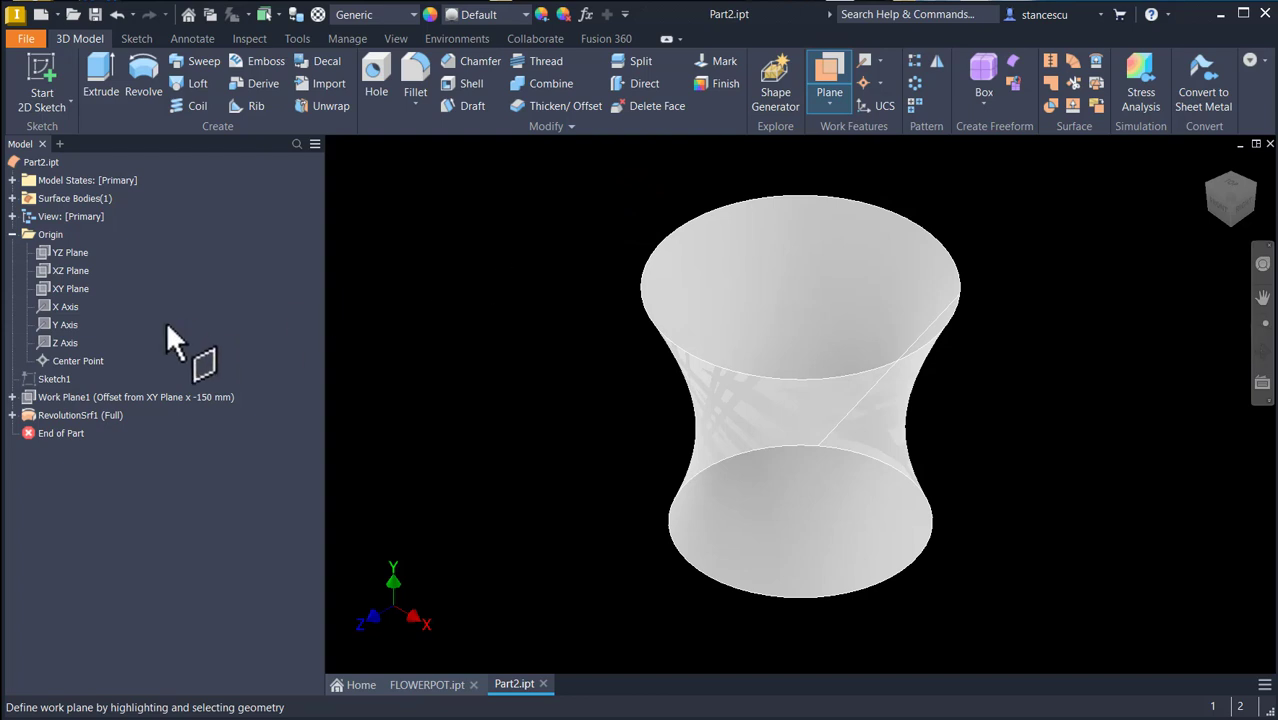
{"action": "left_click", "coordinate": [72, 270]}
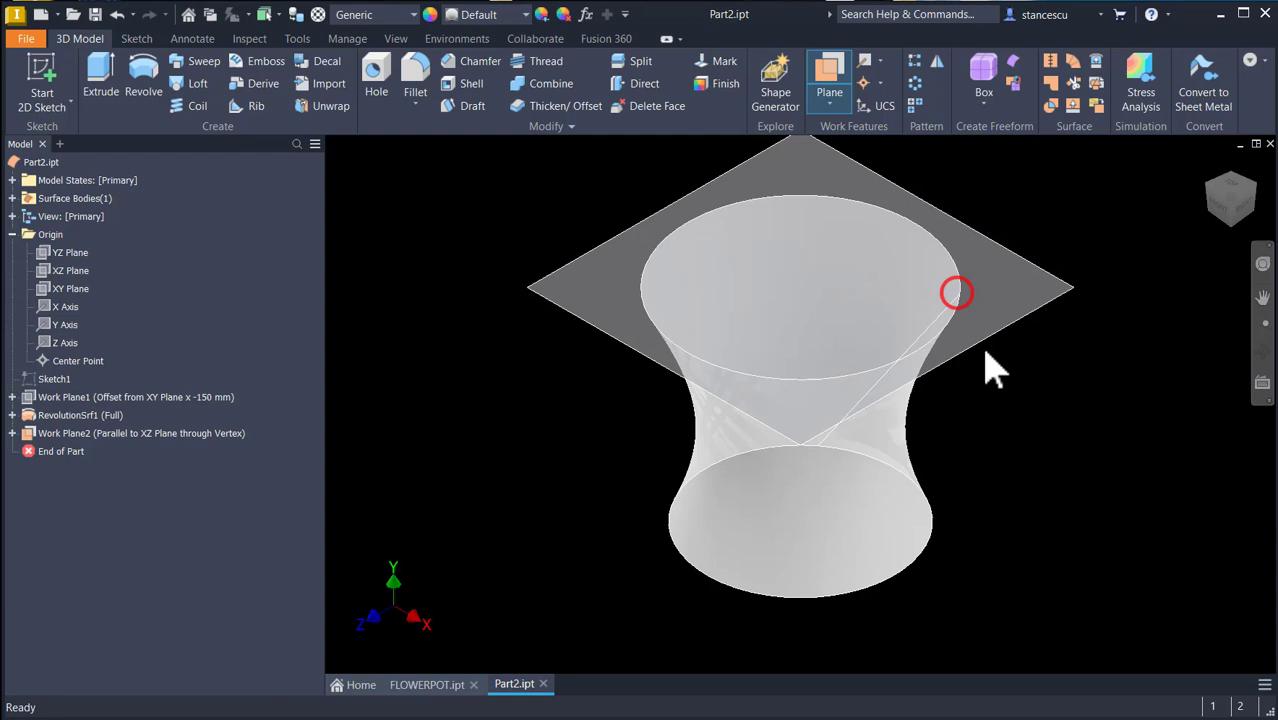
{"action": "key", "text": "Escape"}
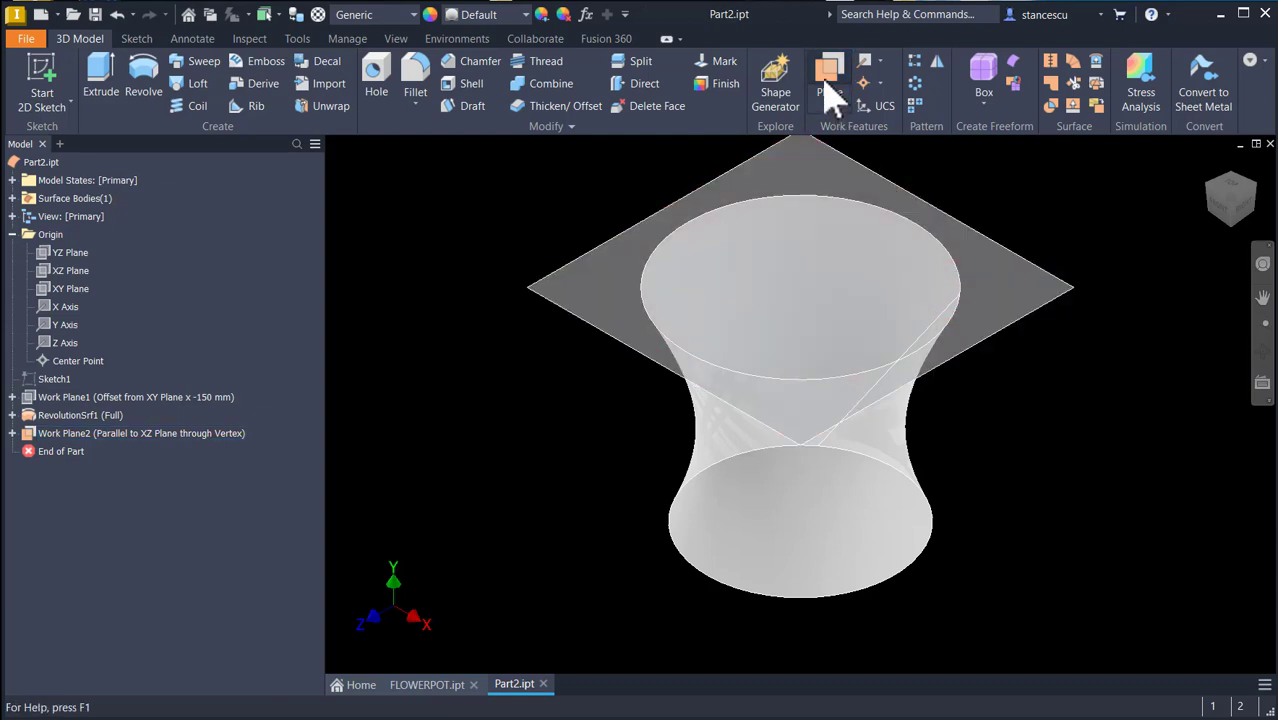
{"action": "left_click", "coordinate": [828, 90]}
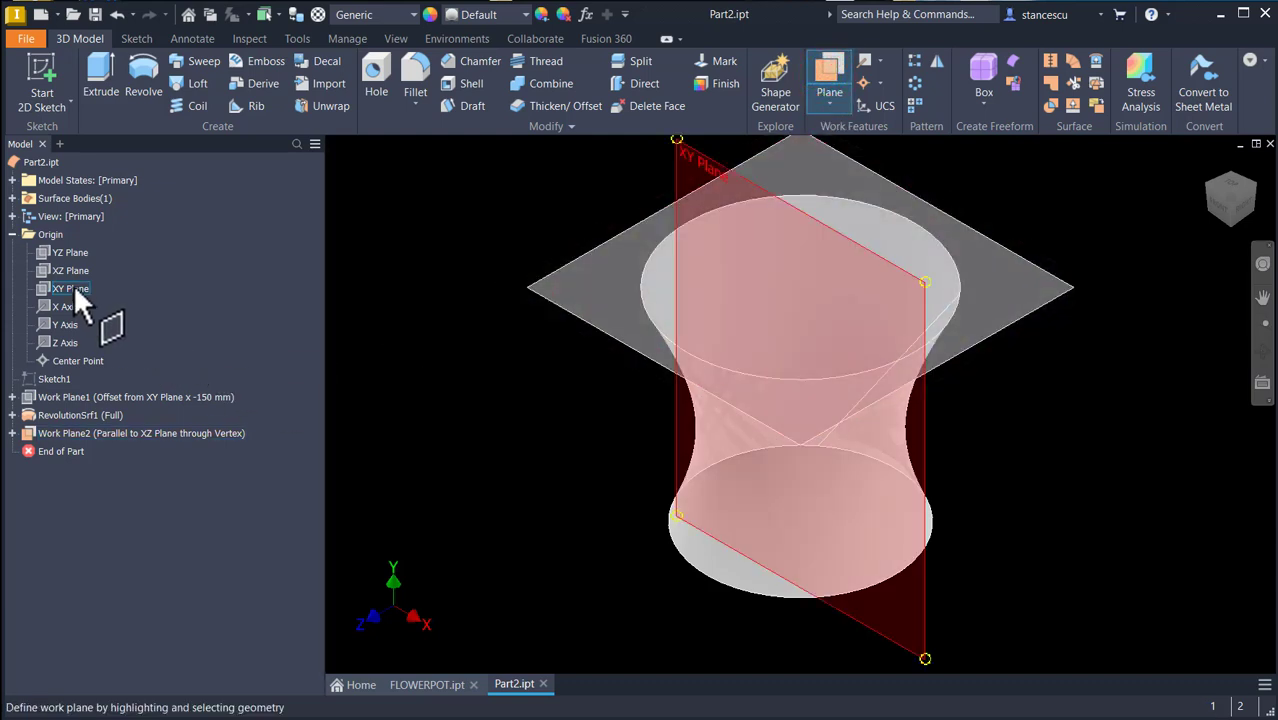
{"action": "left_click", "coordinate": [65, 266]}
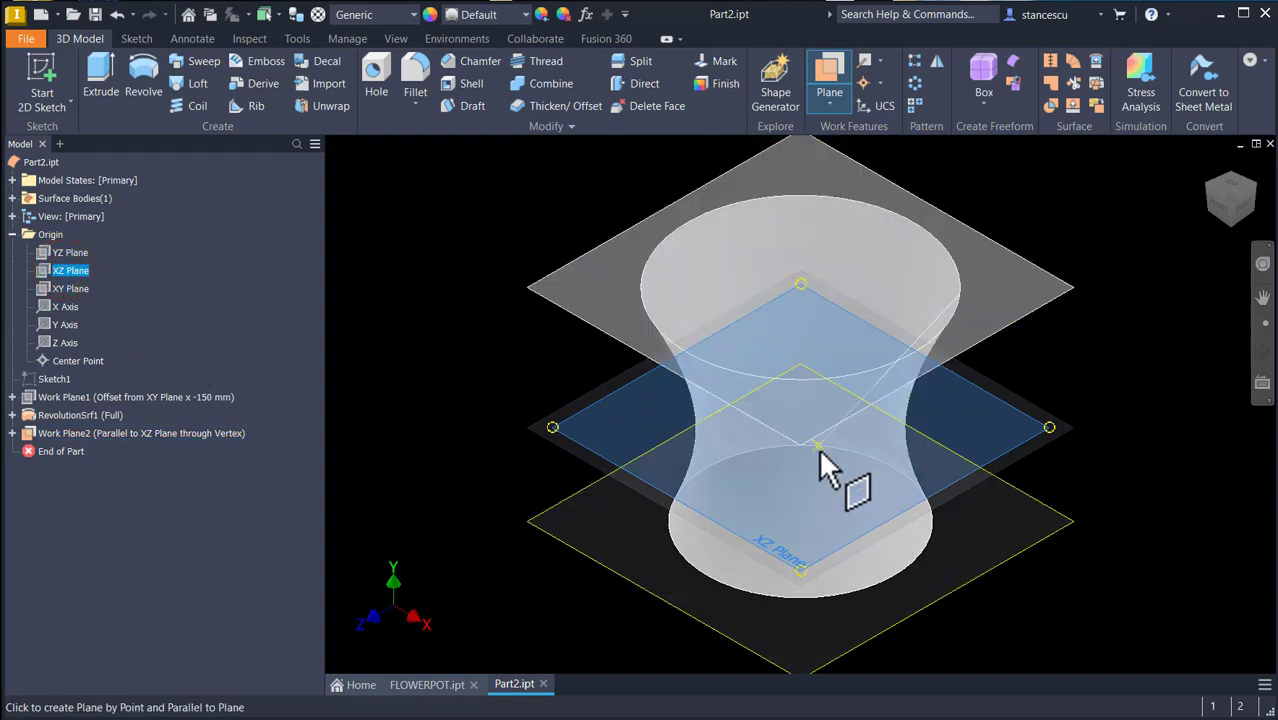
{"action": "left_click", "coordinate": [818, 445]}
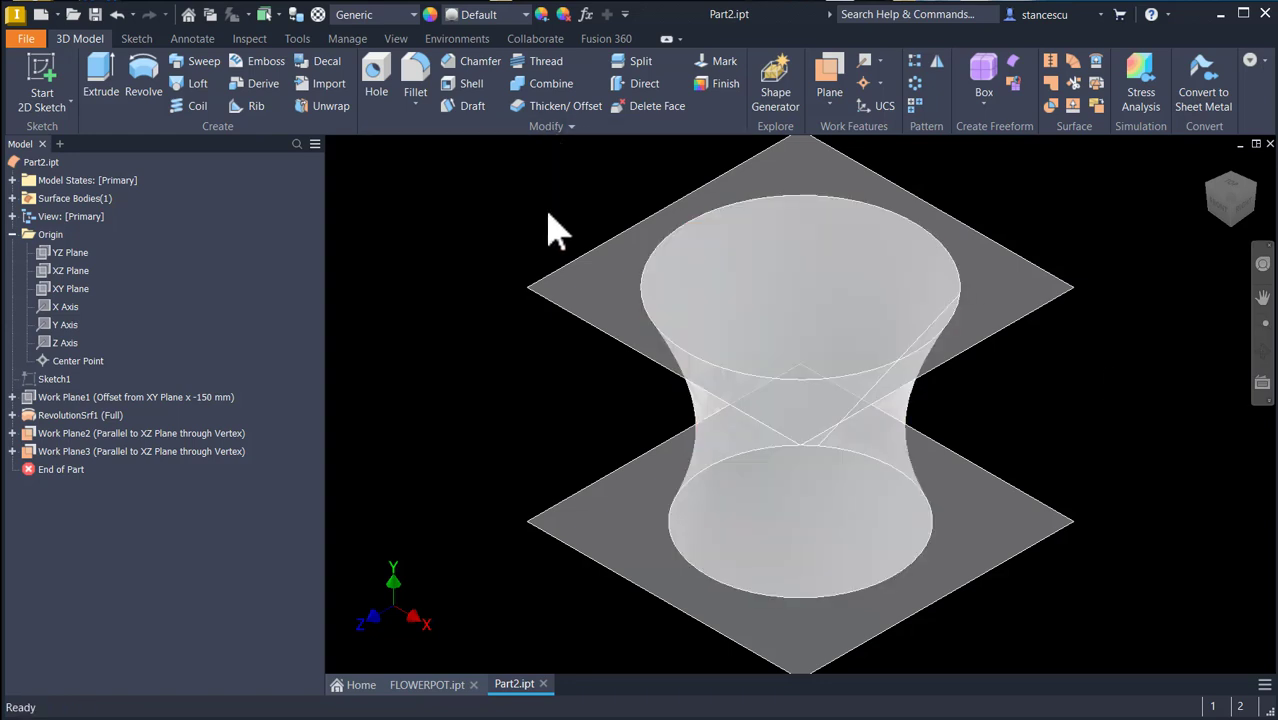
Sculpt the revolved surface, capped by Work Plane2 and Work Plane3, into a solid body
{"action": "left_click", "coordinate": [1051, 106]}
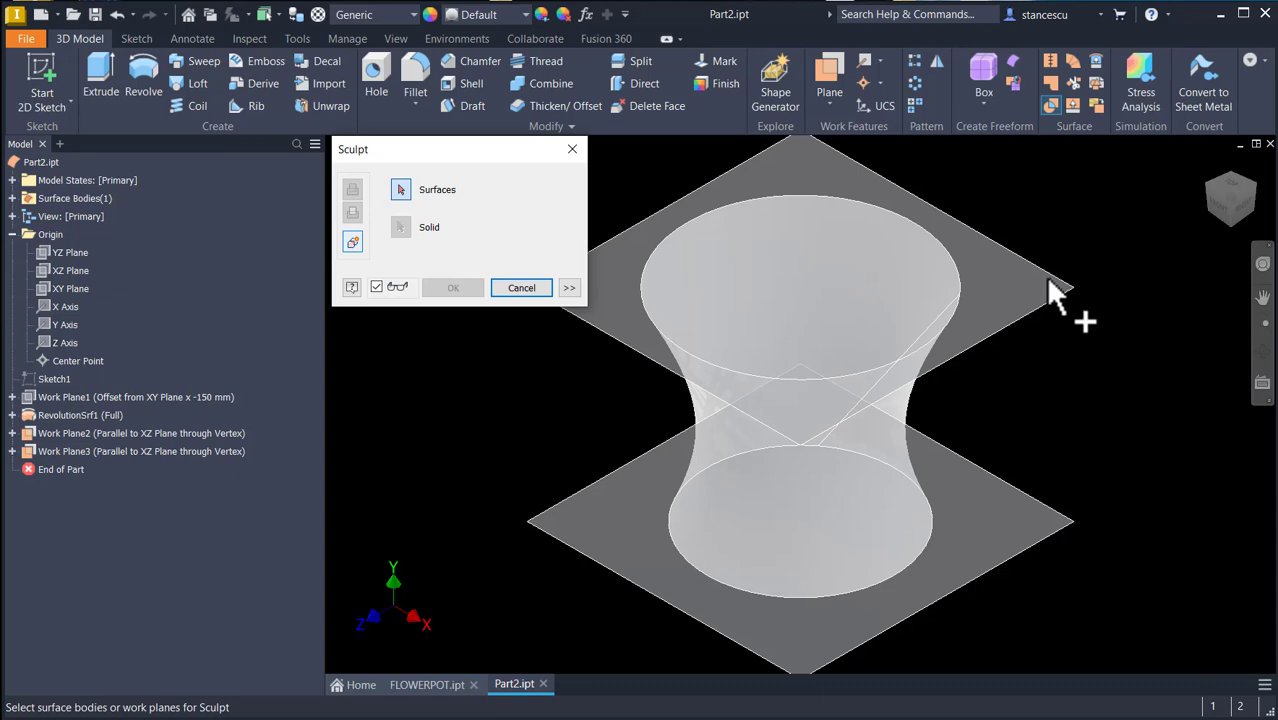
{"action": "left_click", "coordinate": [872, 456]}
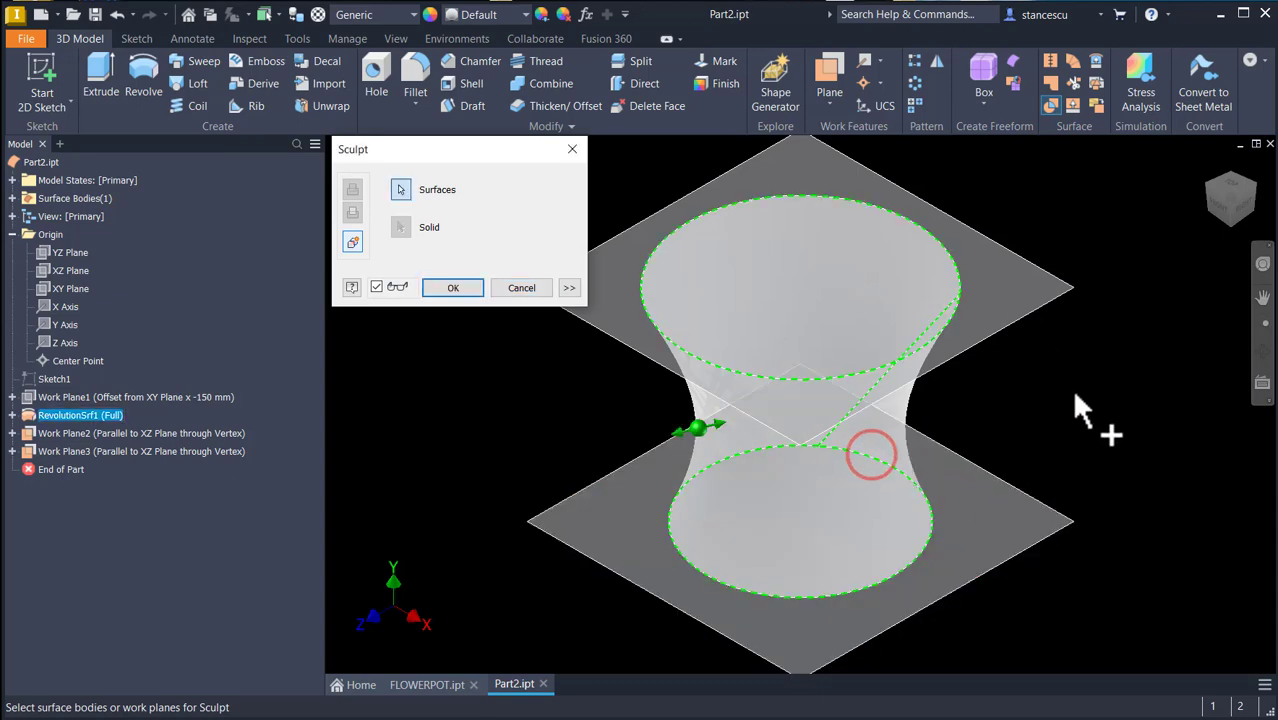
{"action": "left_click", "coordinate": [1047, 306]}
{"action": "left_click", "coordinate": [1040, 500]}
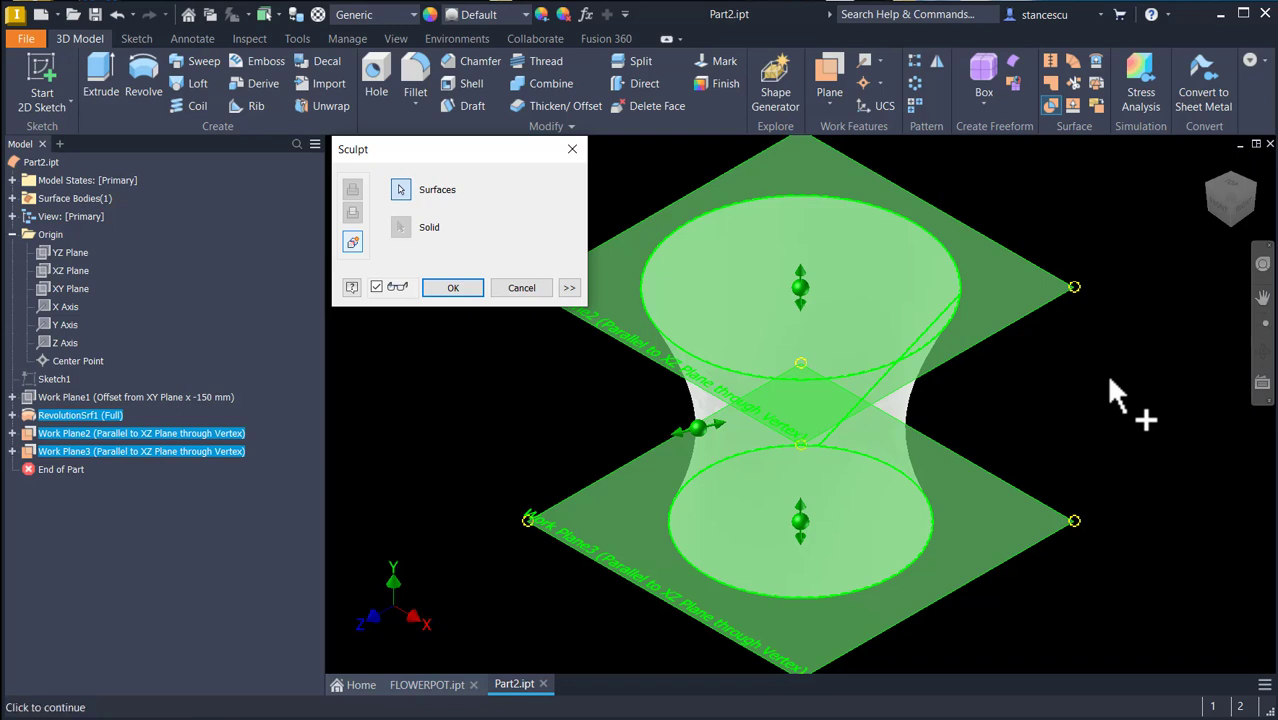
{"action": "left_click", "coordinate": [473, 290]}
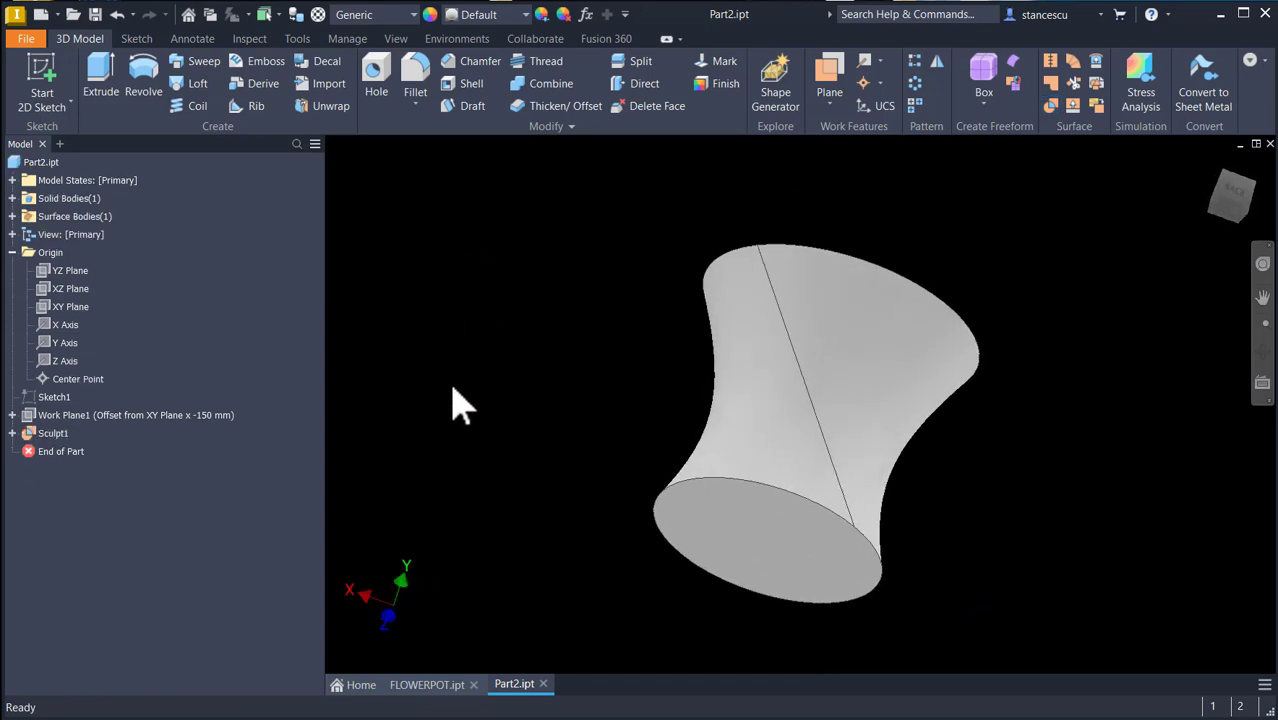
{"action": "key", "text": "F6"}
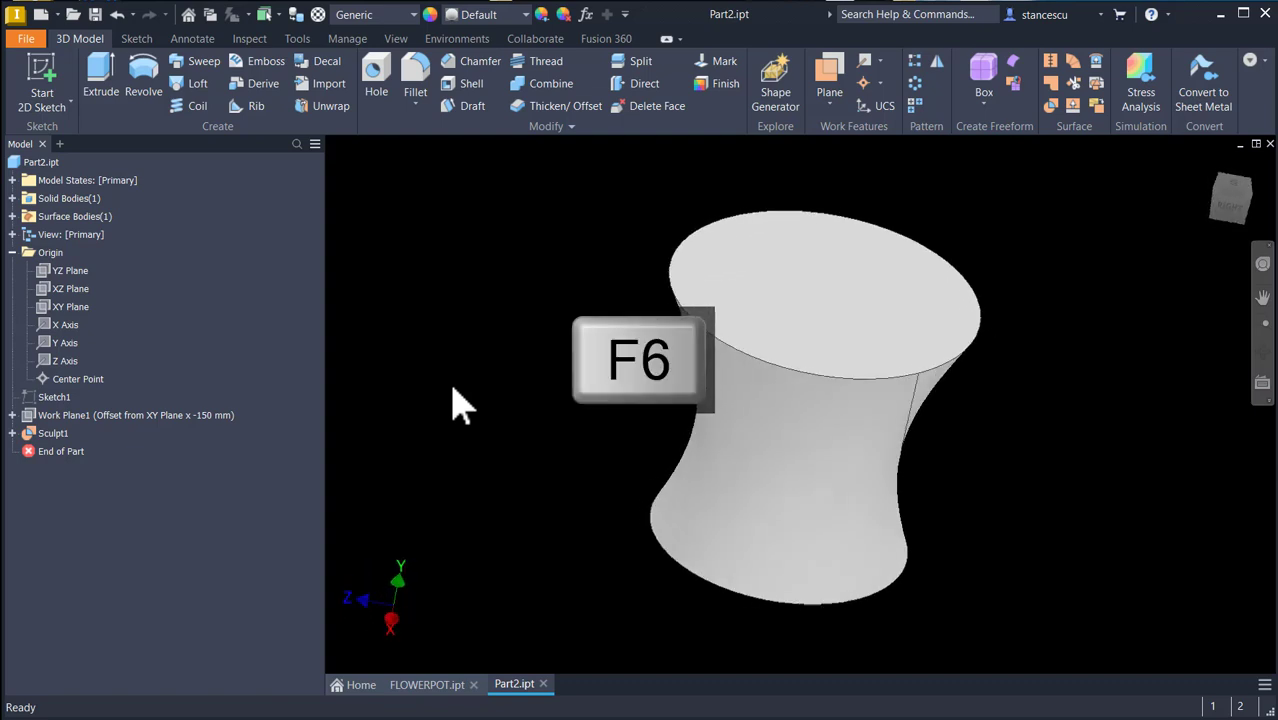
{"action": "mouse_move", "coordinate": [460, 405]}
{"action": "middle_mouse_down", "text": "shift"}
{"action": "mouse_move", "coordinate": [502, 457]}
{"action": "mouse_move", "coordinate": [836, 579]}
{"action": "mouse_move", "coordinate": [984, 591]}
{"action": "mouse_move", "coordinate": [988, 572]}
{"action": "mouse_move", "coordinate": [844, 548]}
{"action": "mouse_move", "coordinate": [736, 471]}
{"action": "mouse_move", "coordinate": [676, 350]}
{"action": "mouse_move", "coordinate": [719, 377]}
{"action": "mouse_move", "coordinate": [710, 388]}
{"action": "mouse_move", "coordinate": [714, 360]}
{"action": "middle_mouse_up", "text": "shift"}
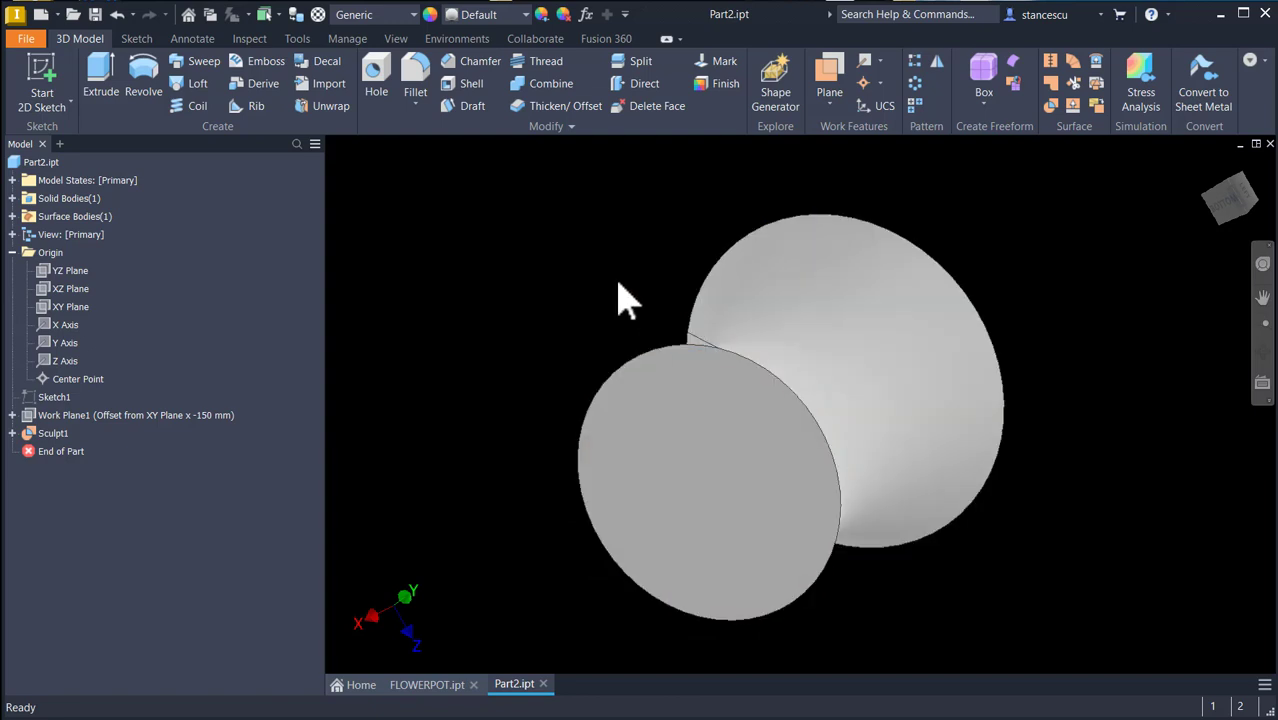
{"action": "key", "text": "F6"}
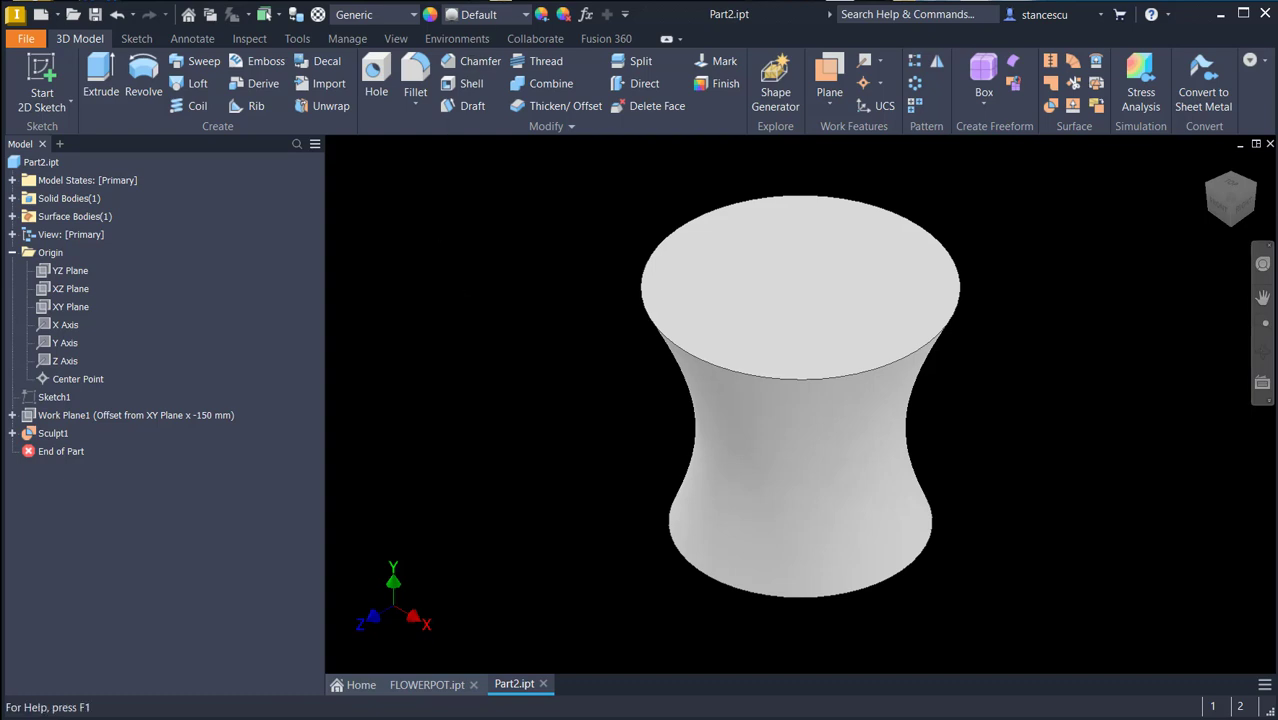
{"action": "mouse_move", "coordinate": [1060, 320]}
{"action": "middle_mouse_down", "text": "shift"}
{"action": "mouse_move", "coordinate": [1045, 345]}
{"action": "mouse_move", "coordinate": [698, 480]}
{"action": "middle_mouse_up", "text": "shift"}
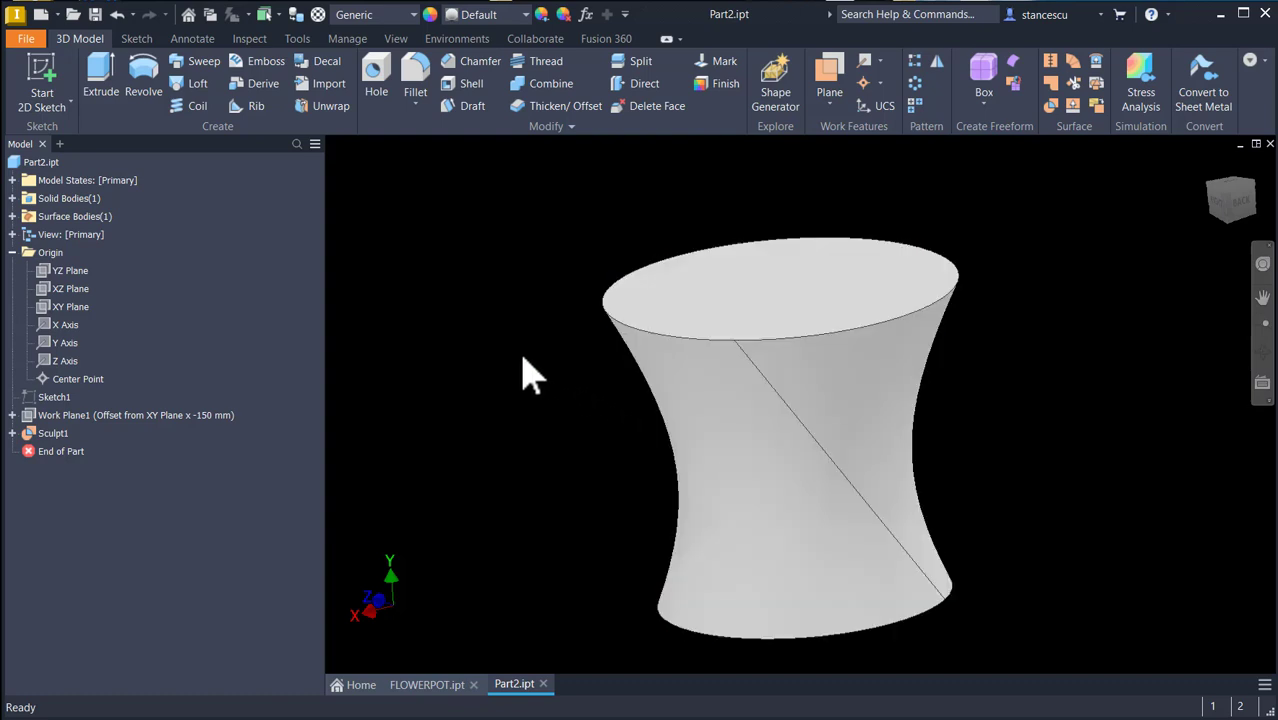
Add a work plane normal to the seam edge through its top endpoint
{"action": "left_click", "coordinate": [827, 68]}
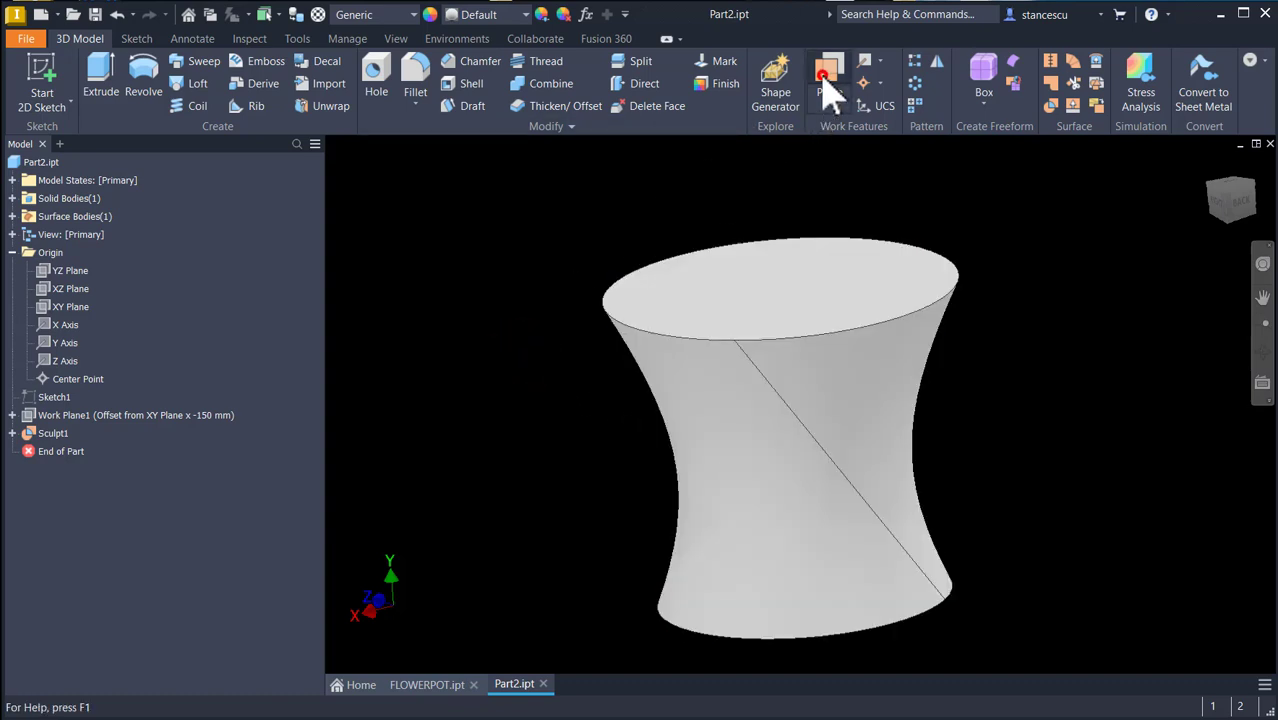
{"action": "left_click", "coordinate": [785, 407]}
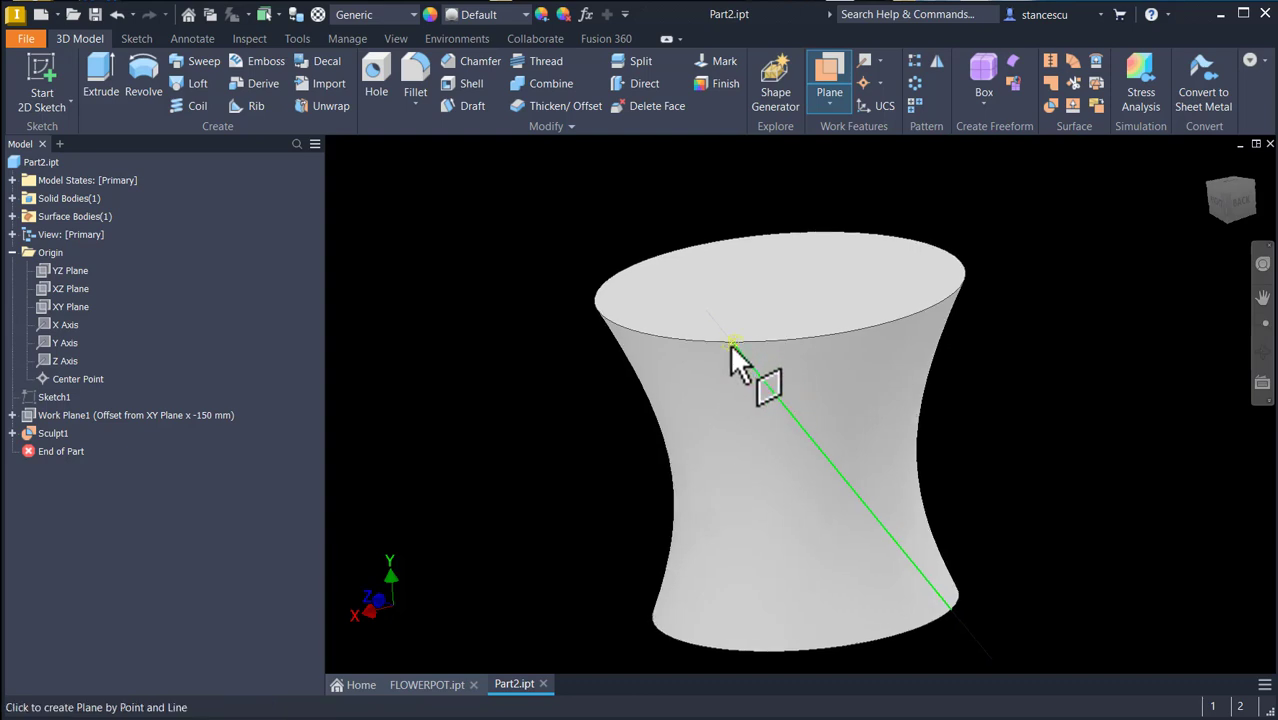
{"action": "left_click", "coordinate": [732, 344]}
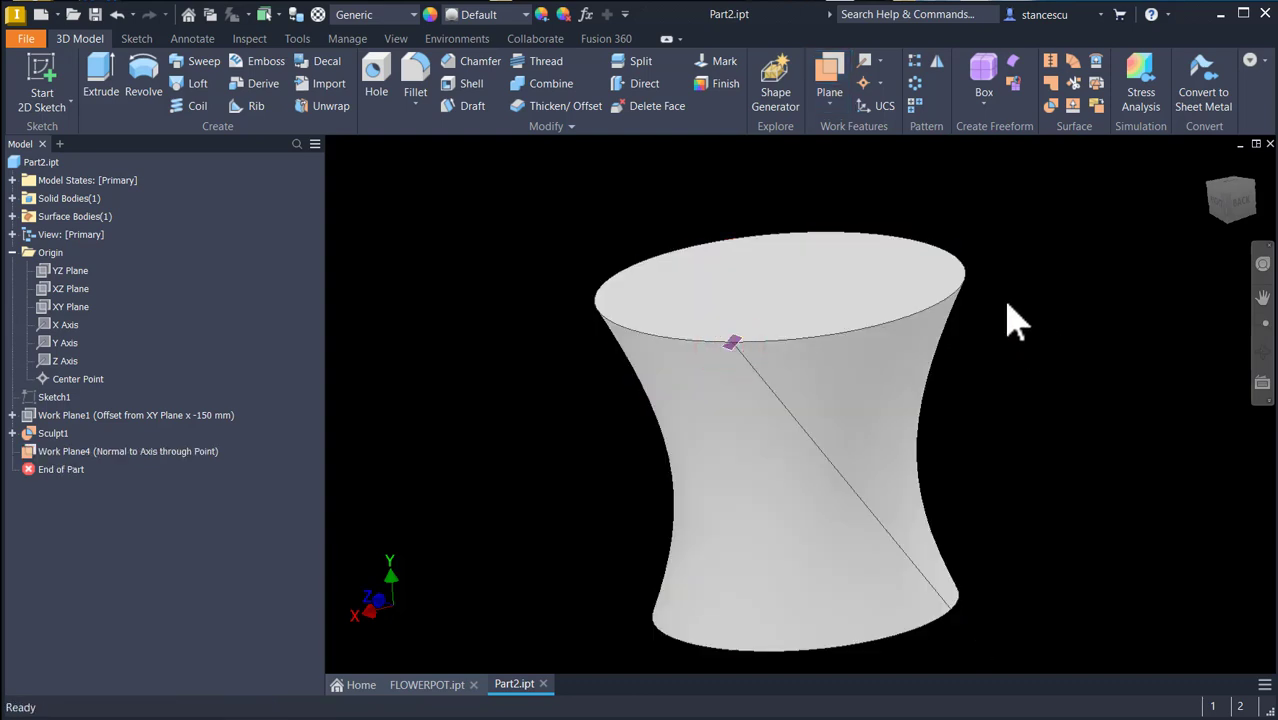
{"action": "scroll", "coordinate": [814, 214], "scroll_direction": "up", "scroll_amount": 2}
{"action": "scroll", "coordinate": [770, 308], "scroll_direction": "up", "scroll_amount": 2}
{"action": "scroll", "coordinate": [762, 348], "scroll_direction": "up", "scroll_amount": 2}
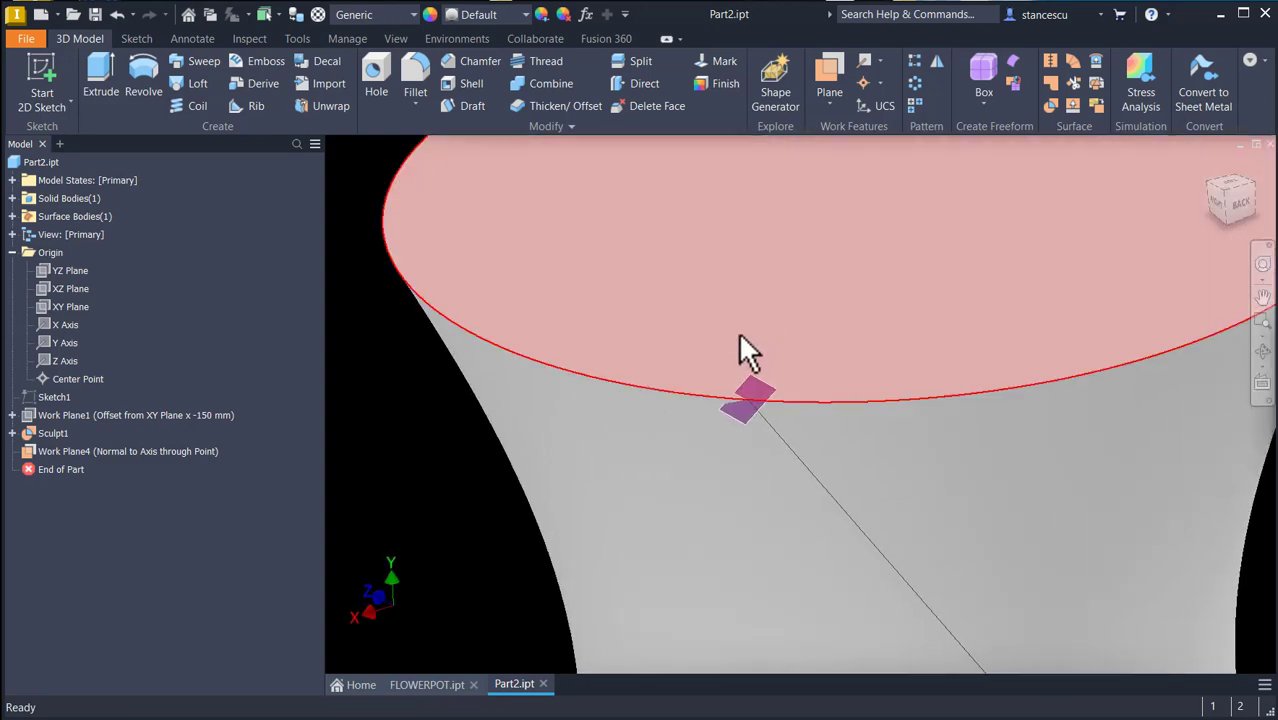
Create Work Plane5 offset -20 mm from the normal plane
{"action": "left_click", "coordinate": [831, 93]}
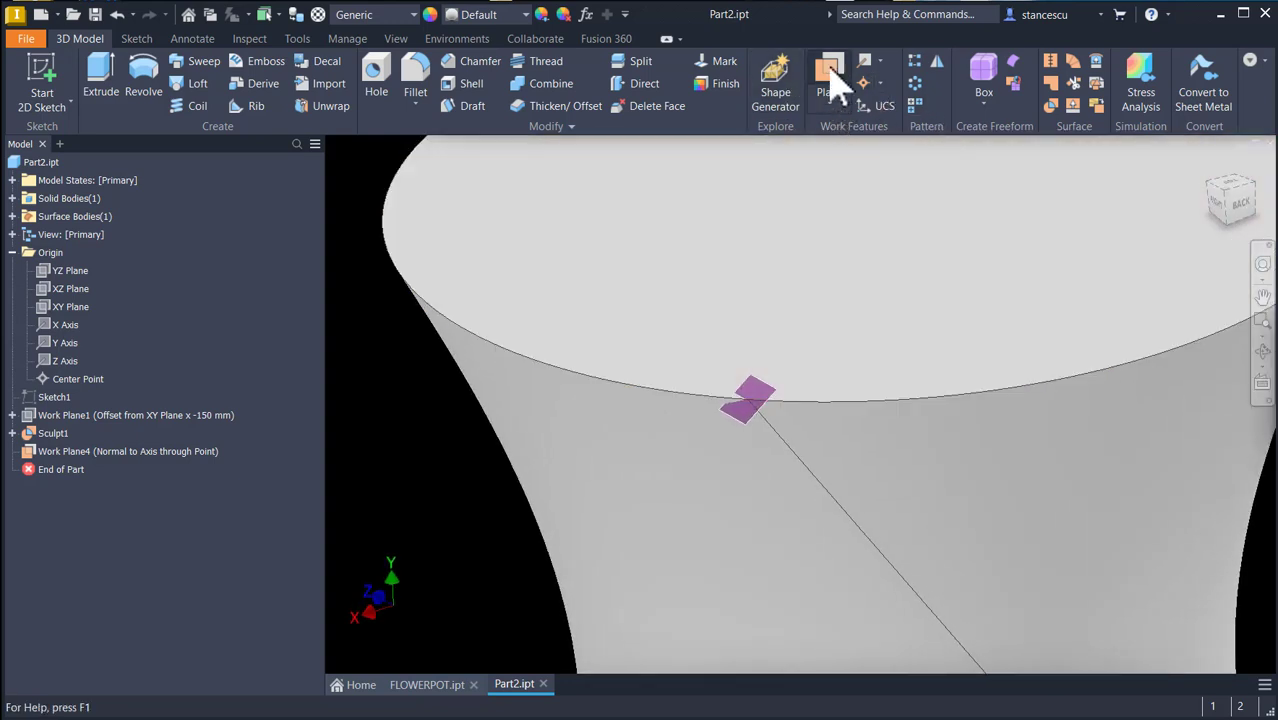
{"action": "mouse_move", "coordinate": [762, 395]}
{"action": "left_mouse_down"}
{"action": "mouse_move", "coordinate": [730, 351]}
{"action": "mouse_move", "coordinate": [756, 371]}
{"action": "left_mouse_up"}
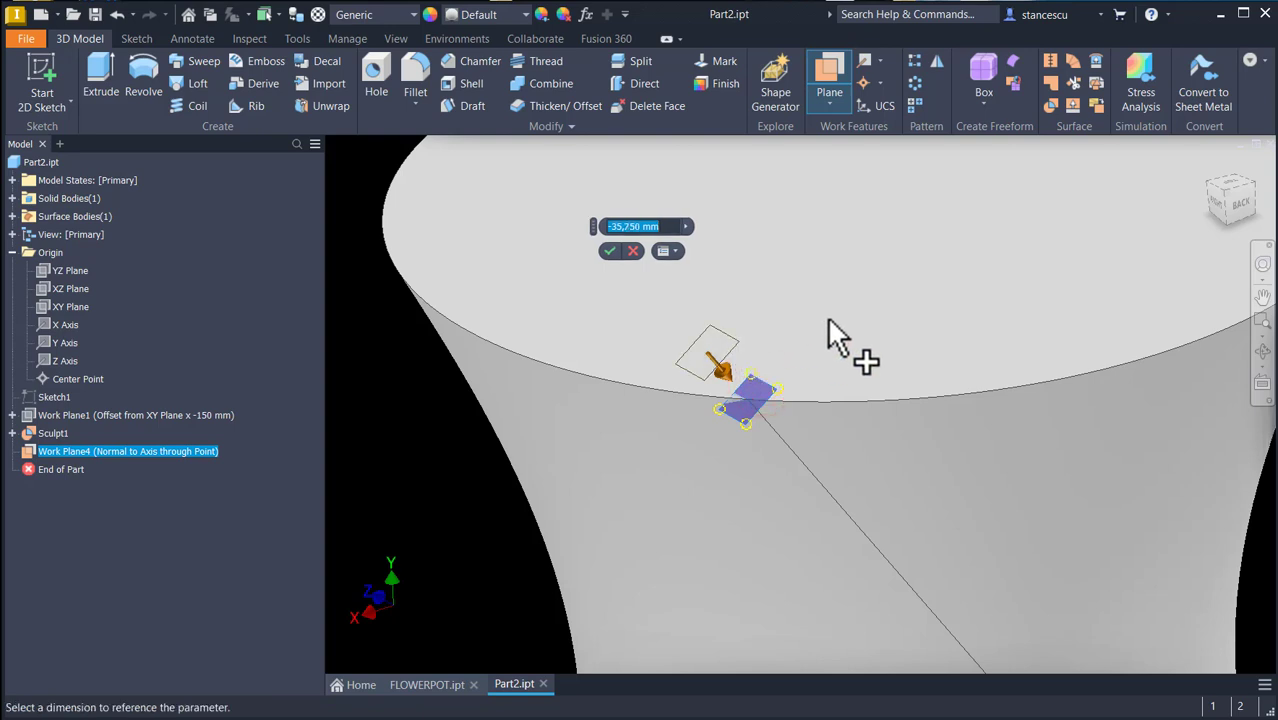
{"action": "key", "text": "BackSpace"}
{"action": "type", "text": "-20"}
{"action": "key", "text": "Return"}
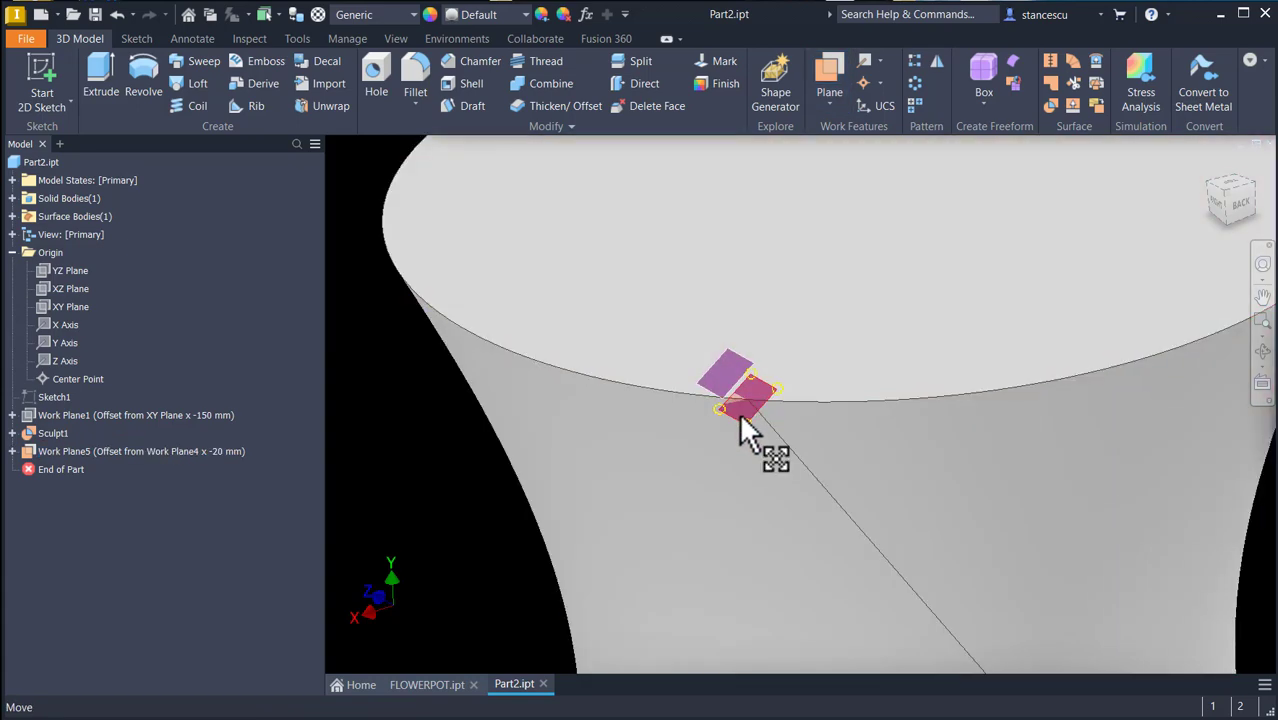
{"action": "scroll", "coordinate": [739, 410], "scroll_direction": "down", "scroll_amount": 3}
{"action": "scroll", "coordinate": [739, 408], "scroll_direction": "down", "scroll_amount": 2}
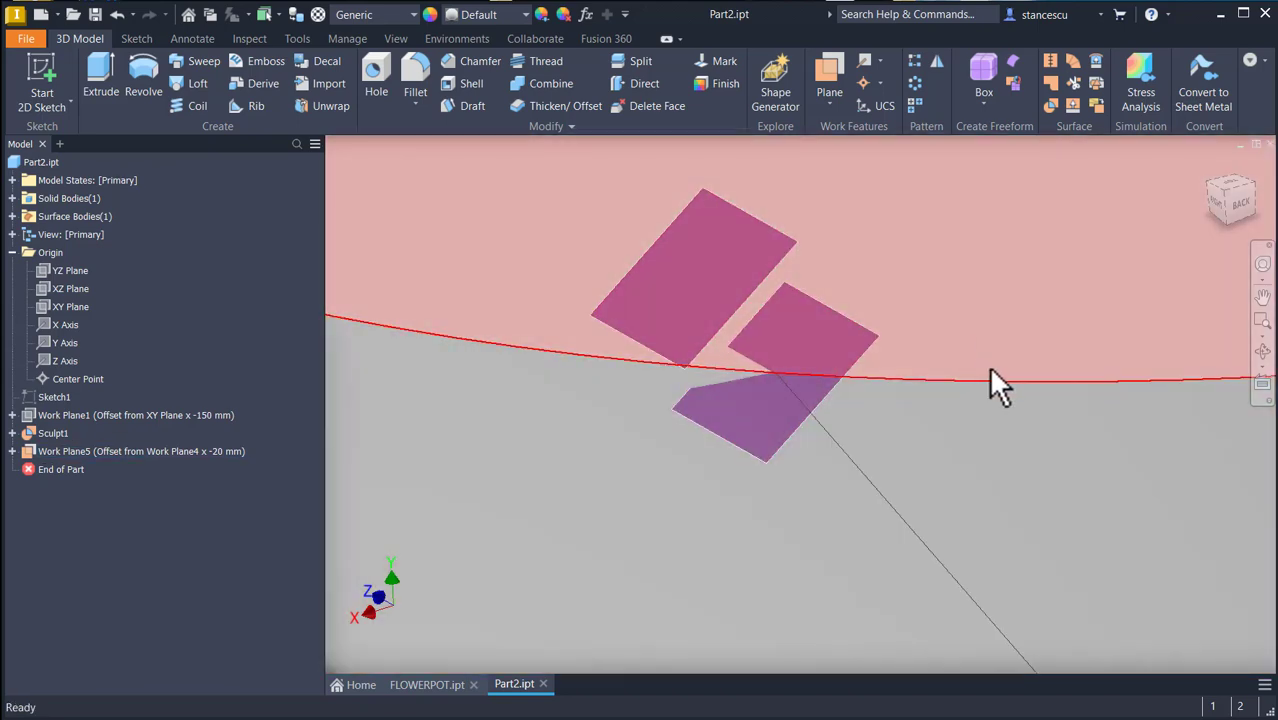
Hide Work Plane4, the plane normal to the seam
{"action": "left_click", "coordinate": [991, 371]}
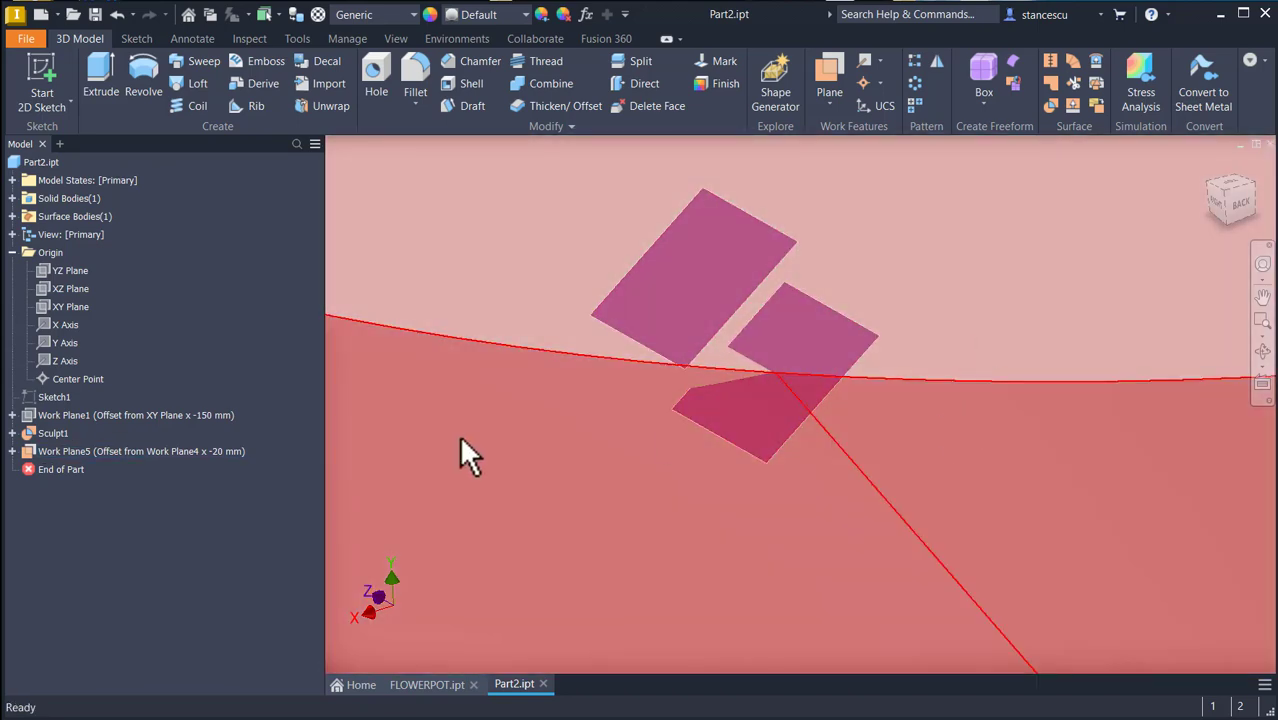
{"action": "left_click", "coordinate": [760, 466]}
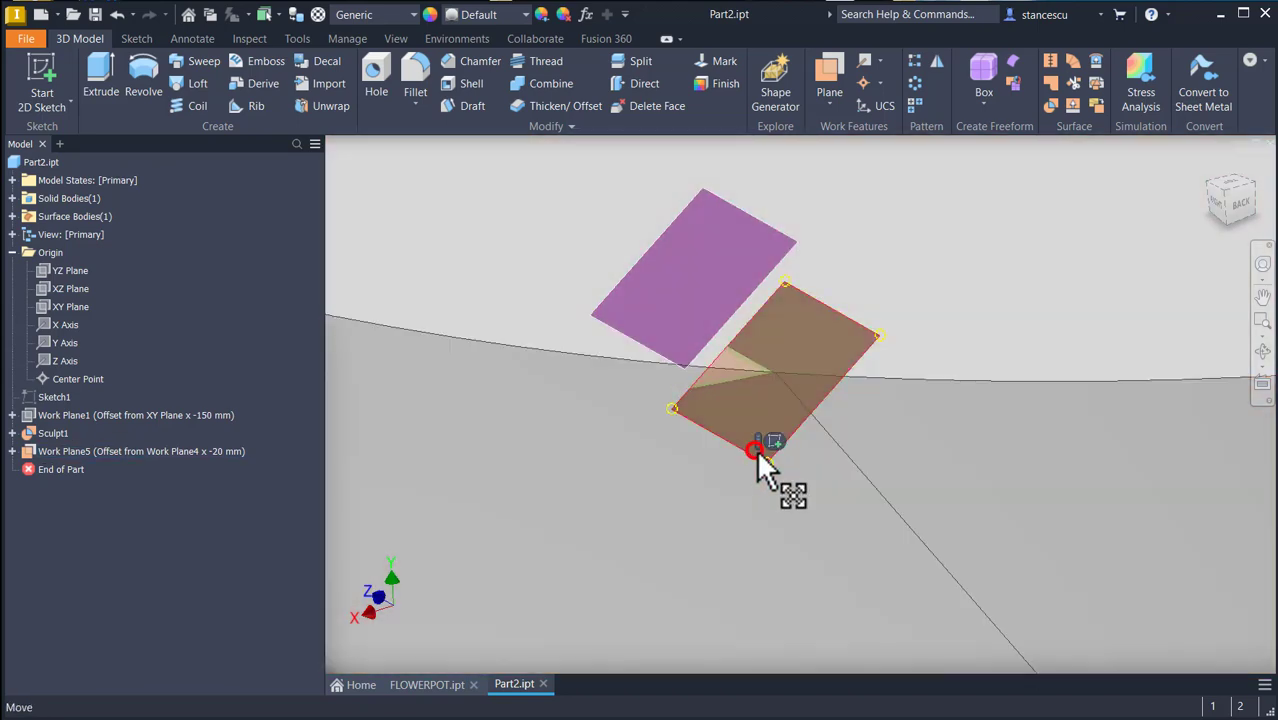
{"action": "right_click", "coordinate": [757, 455]}
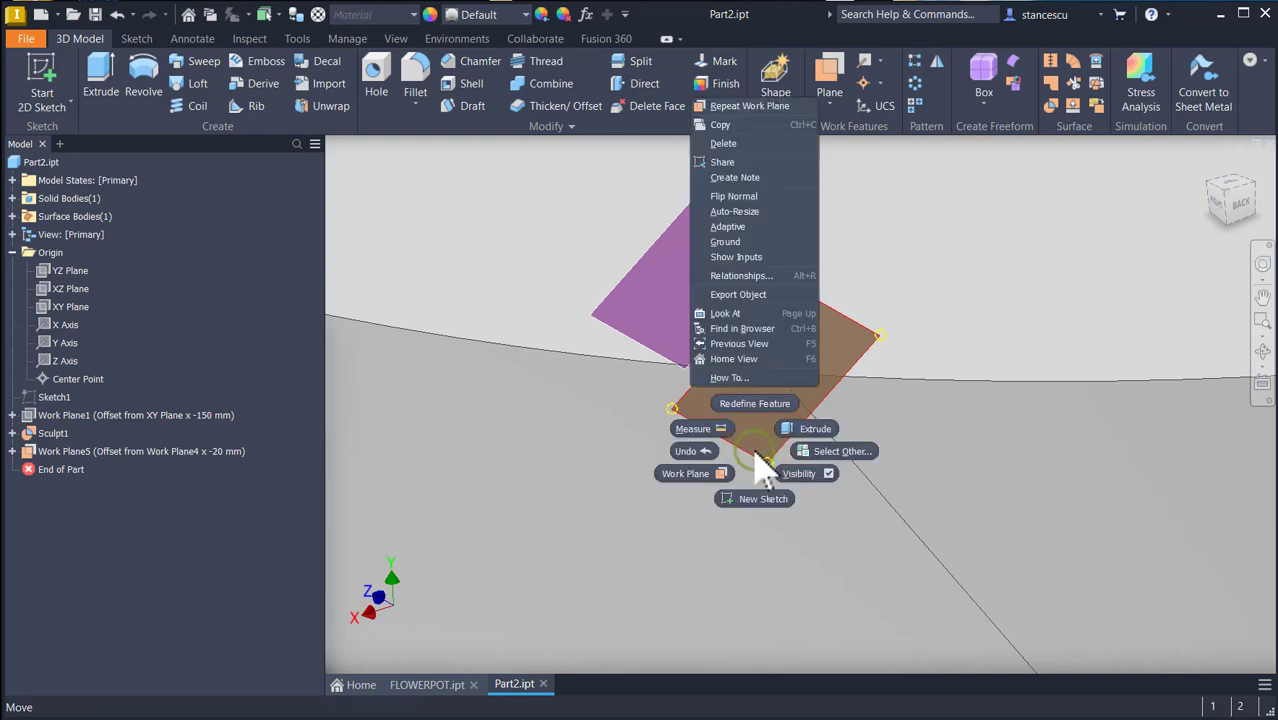
{"action": "left_click", "coordinate": [812, 476]}
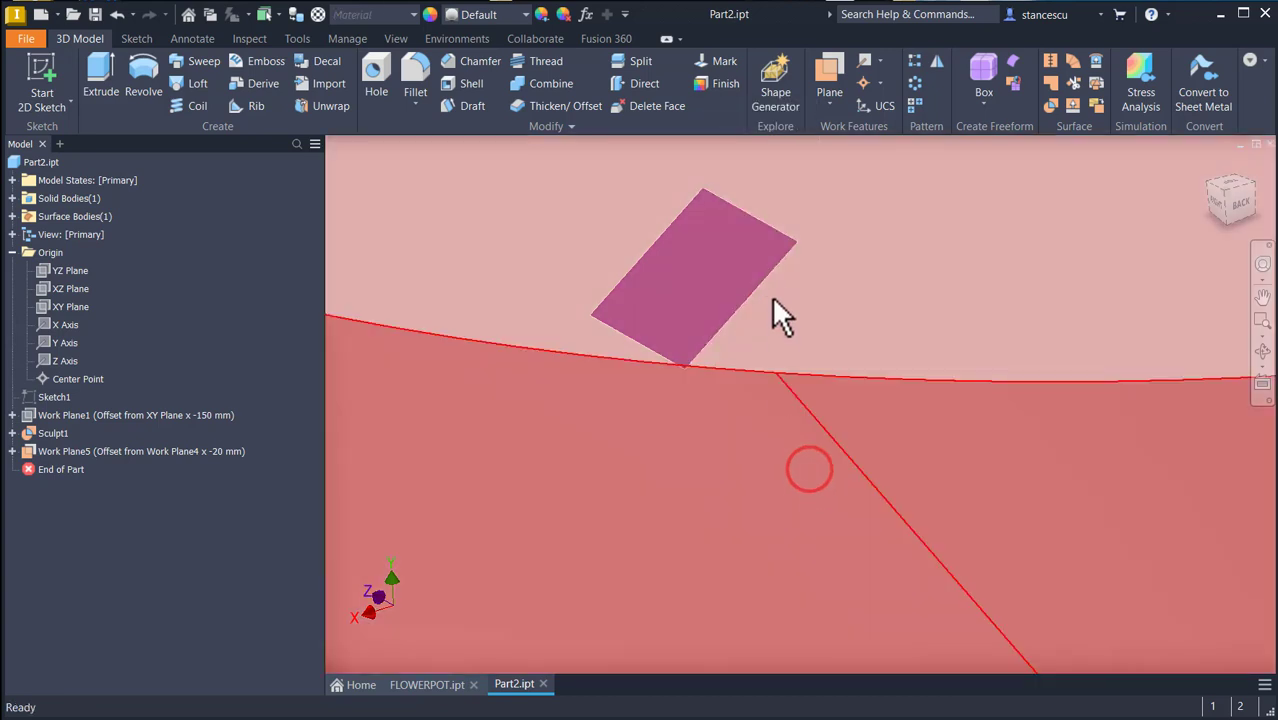
Auto-resize Work Plane5 across the pot, view it face-on and select it
{"action": "scroll", "coordinate": [806, 347], "scroll_direction": "up", "scroll_amount": 5}
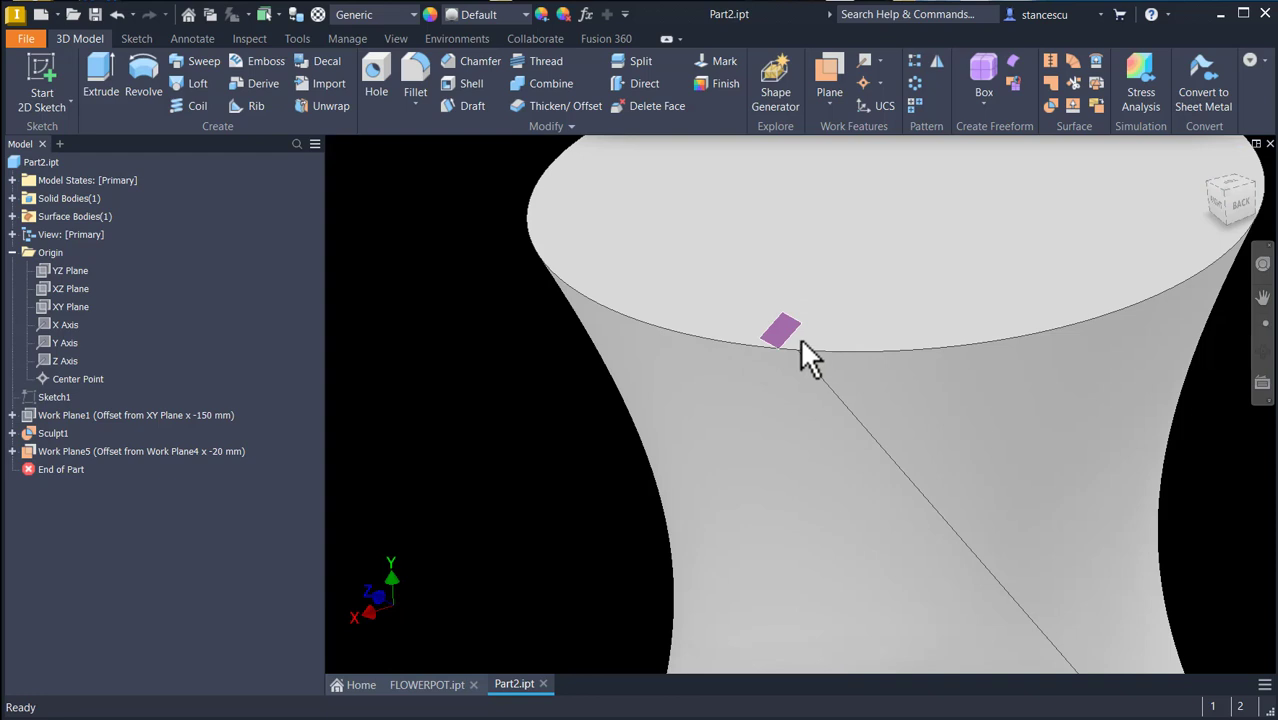
{"action": "right_click", "coordinate": [797, 337]}
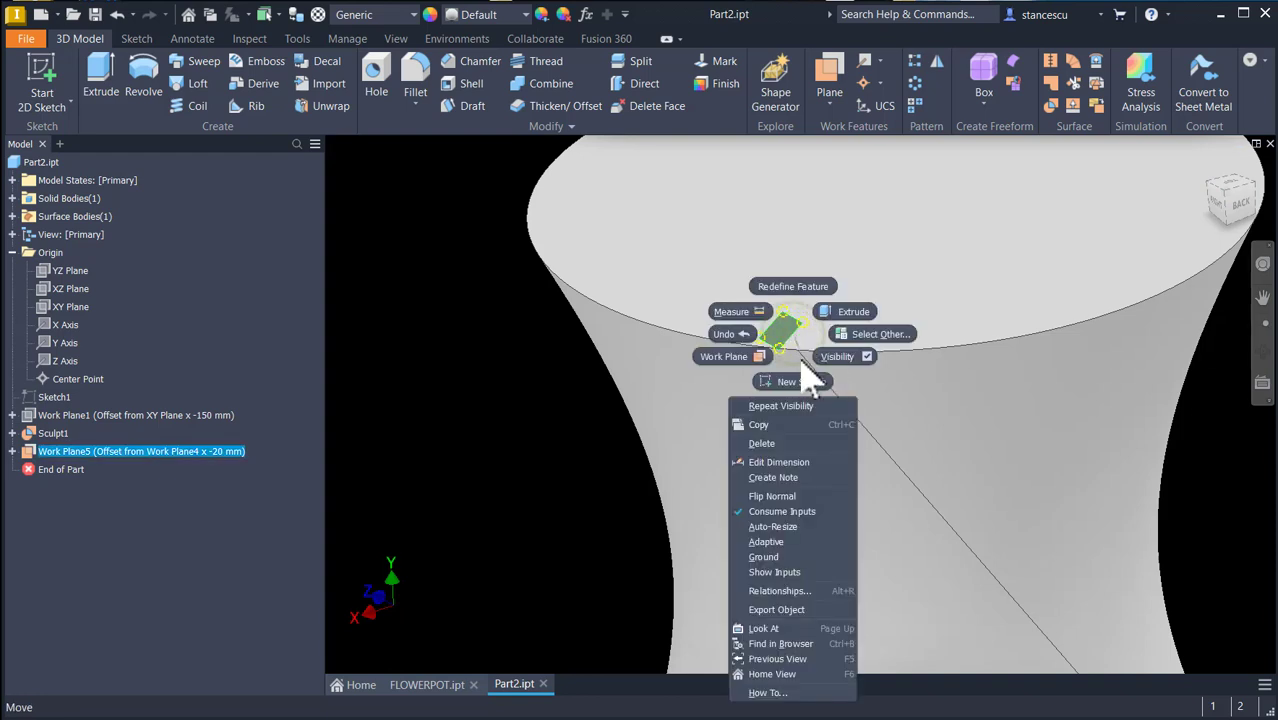
{"action": "left_click", "coordinate": [795, 527]}
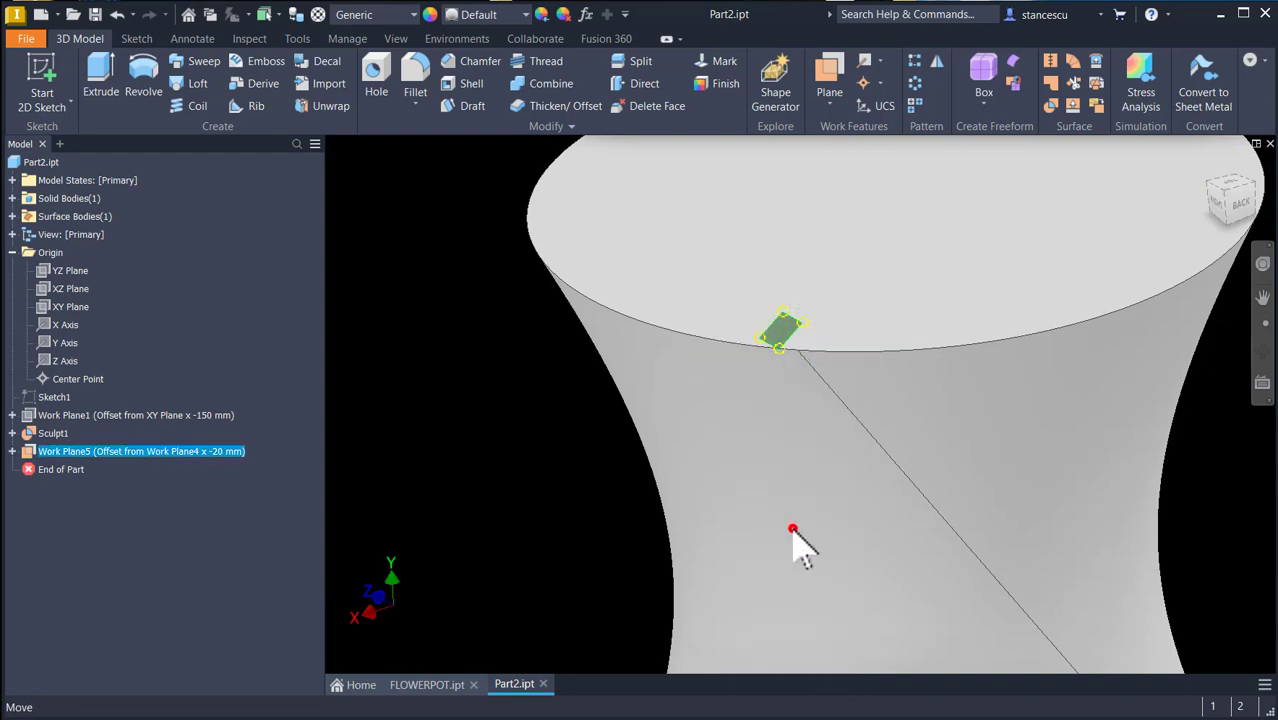
{"action": "key", "text": "F6"}
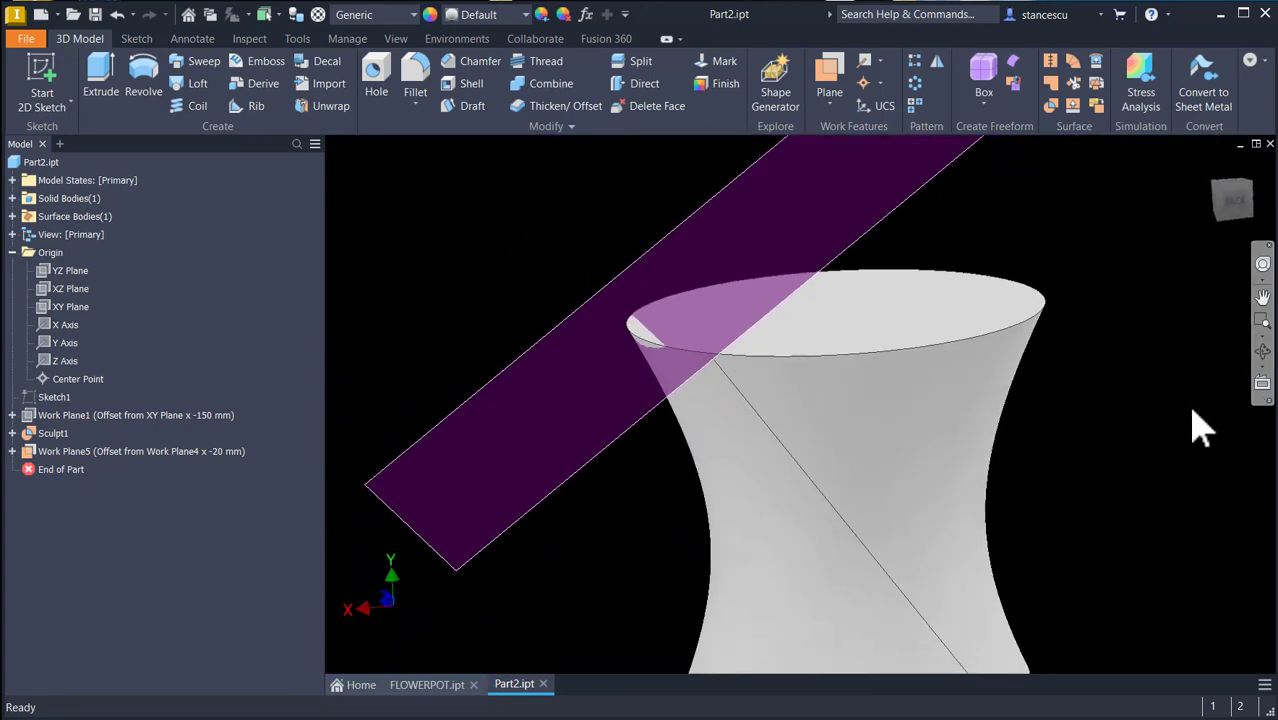
{"action": "key", "text": "F6"}
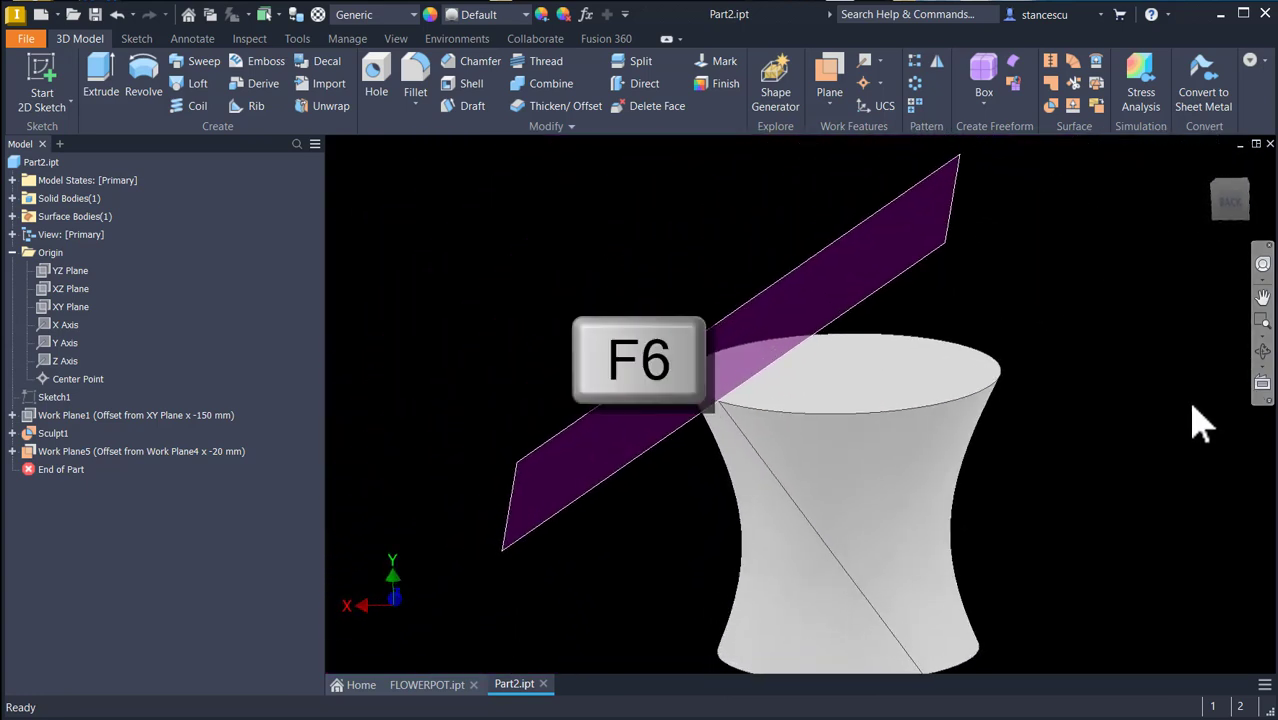
{"action": "key", "text": "F5"}
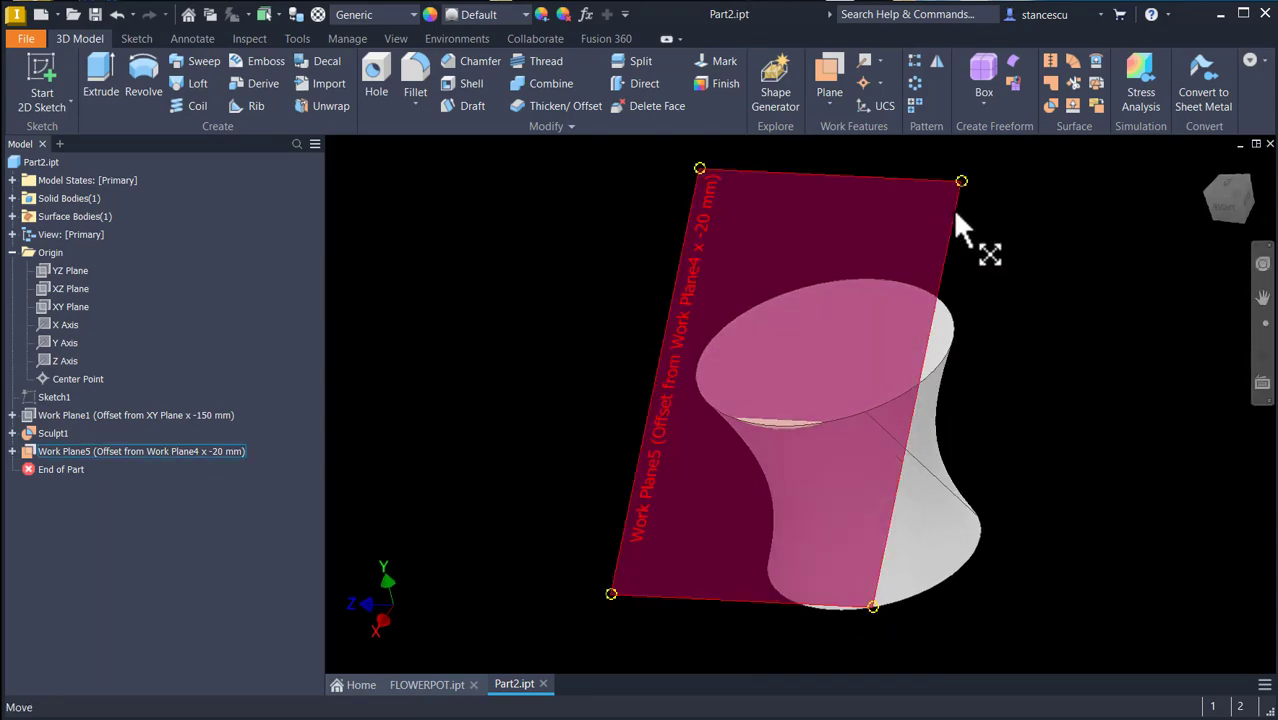
{"action": "left_click", "coordinate": [954, 210]}
Start Sketch3 on Work Plane5 and orbit to see the sketch plane
{"action": "left_click", "coordinate": [994, 202]}
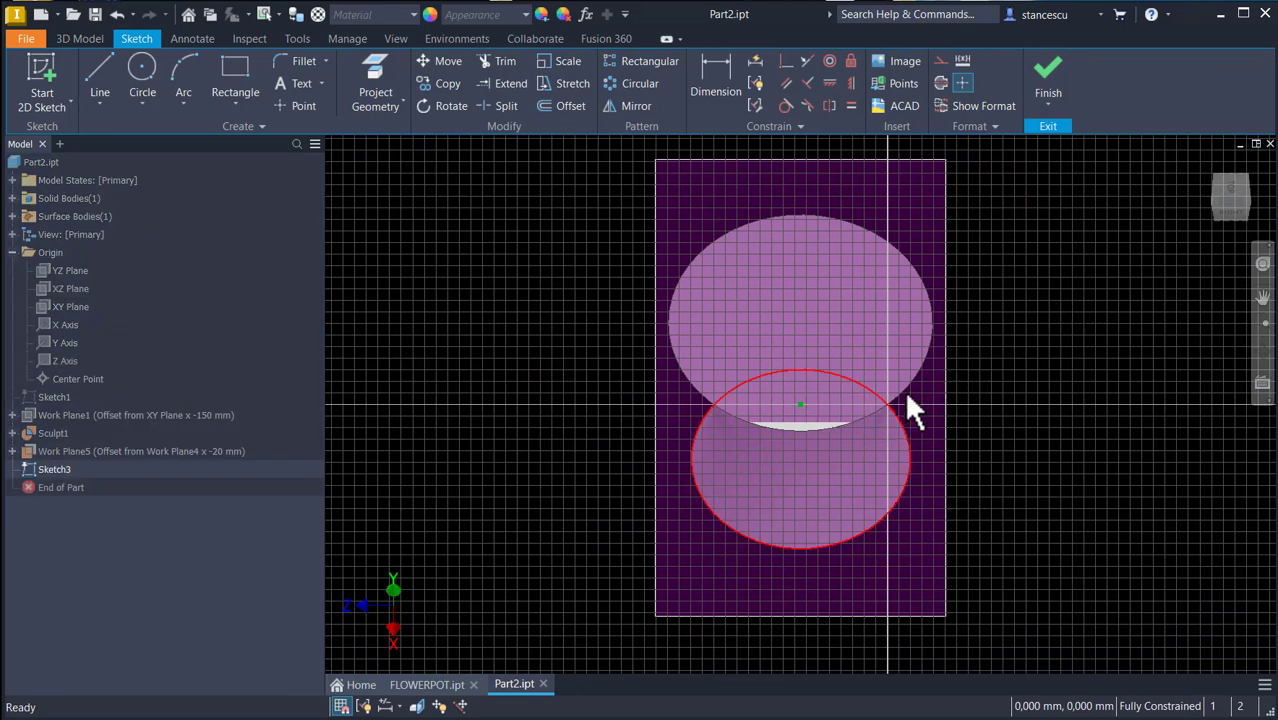
{"action": "middle_click_drag", "start_coordinate": [1093, 363], "coordinate": [1095, 442], "text": "shift"}
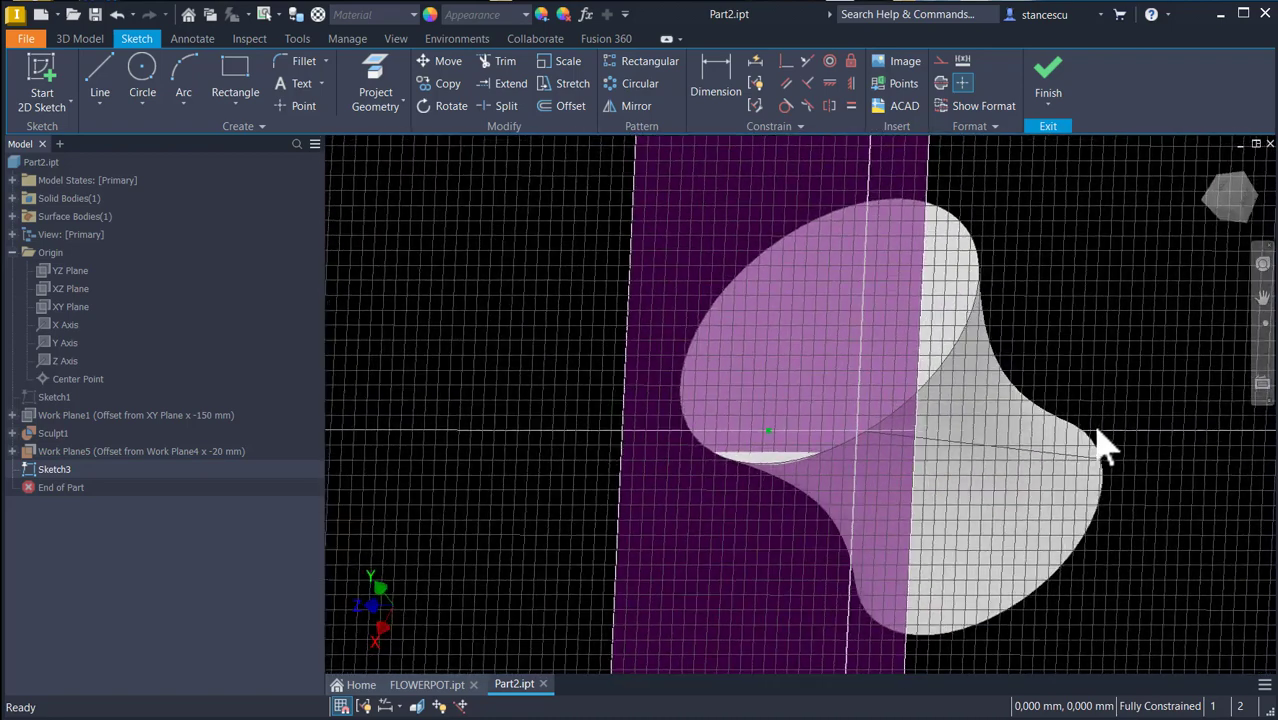
{"action": "left_click", "coordinate": [375, 72]}
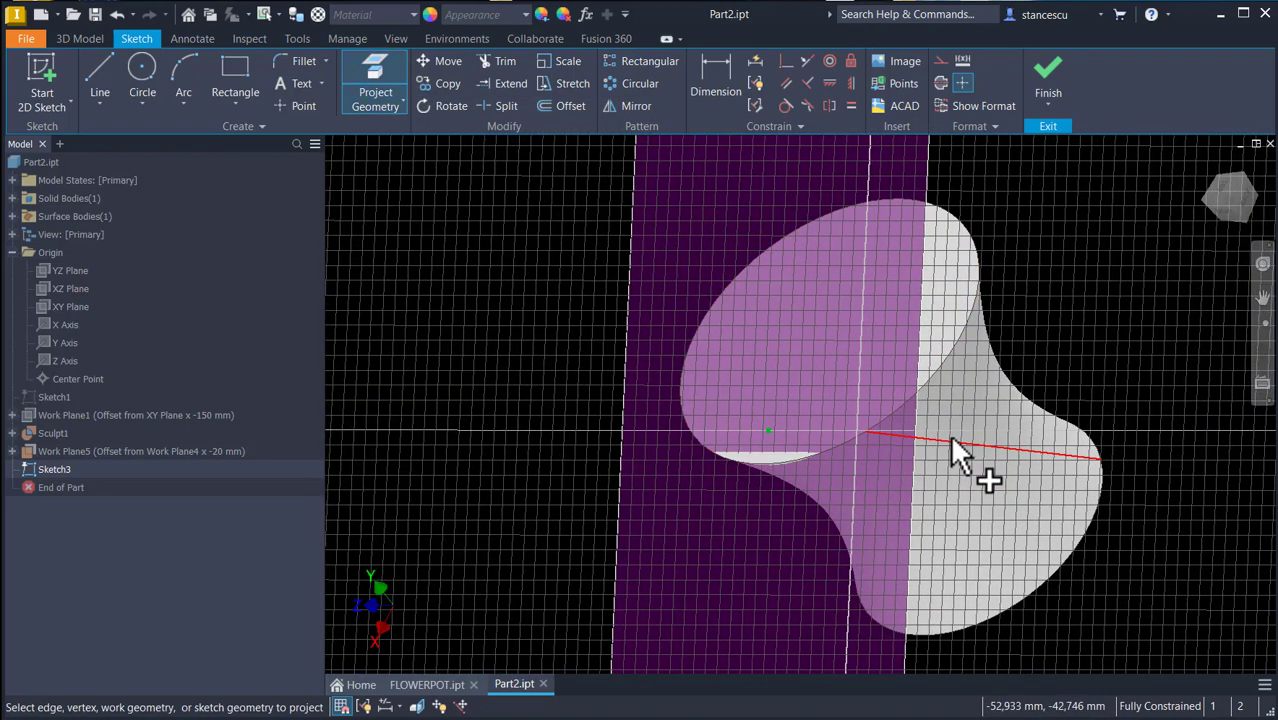
{"action": "mouse_move", "coordinate": [1074, 324]}
{"action": "middle_mouse_down", "text": "shift"}
{"action": "mouse_move", "coordinate": [1072, 351]}
{"action": "mouse_move", "coordinate": [856, 514]}
{"action": "middle_mouse_up", "text": "shift"}
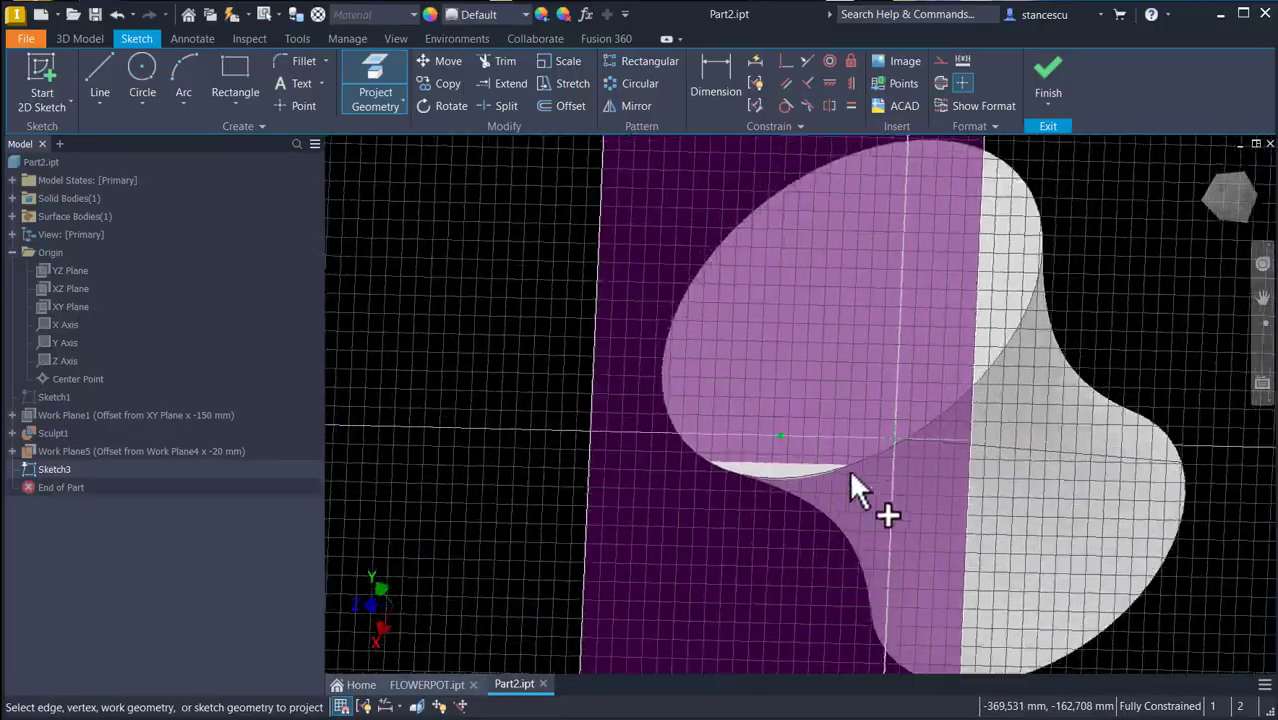
{"action": "scroll", "coordinate": [761, 457], "scroll_direction": "down", "scroll_amount": 5}
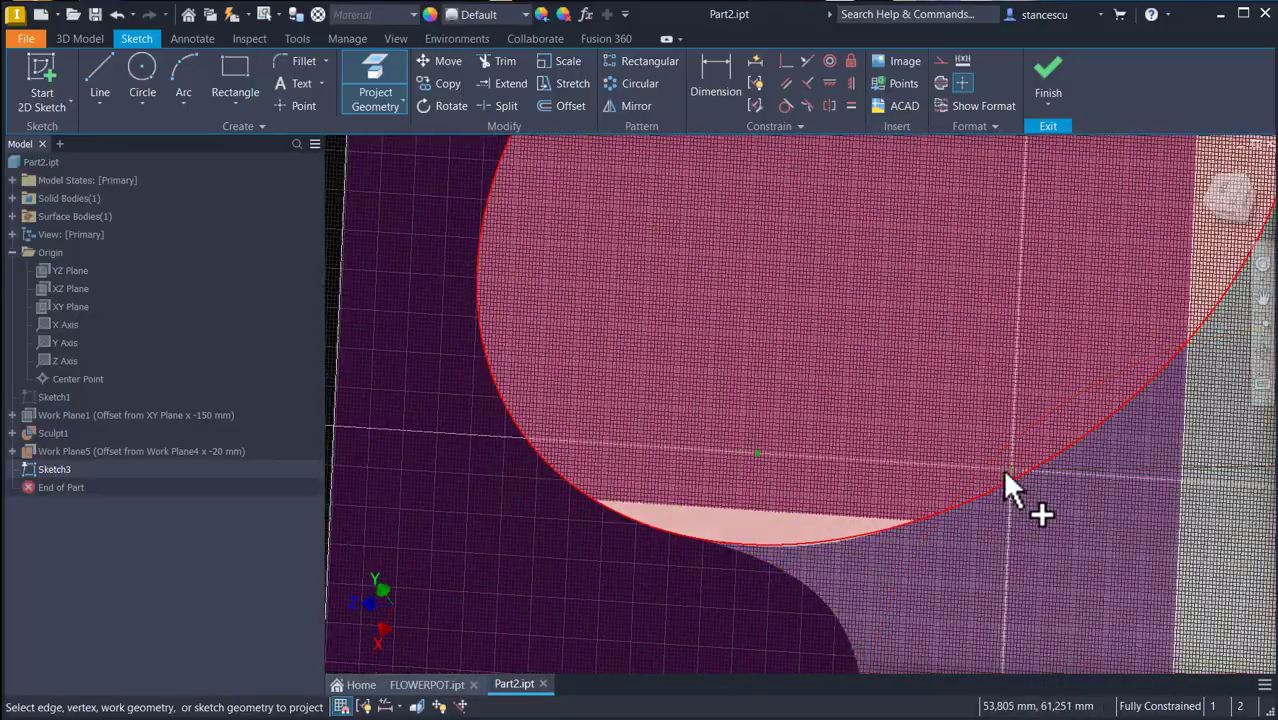
{"action": "scroll", "coordinate": [1006, 468], "scroll_direction": "up", "scroll_amount": 1}
{"action": "mouse_move", "coordinate": [1006, 468]}
{"action": "middle_mouse_down", "text": "shift"}
{"action": "mouse_move", "coordinate": [886, 469]}
{"action": "mouse_move", "coordinate": [895, 453]}
{"action": "middle_mouse_up", "text": "shift"}
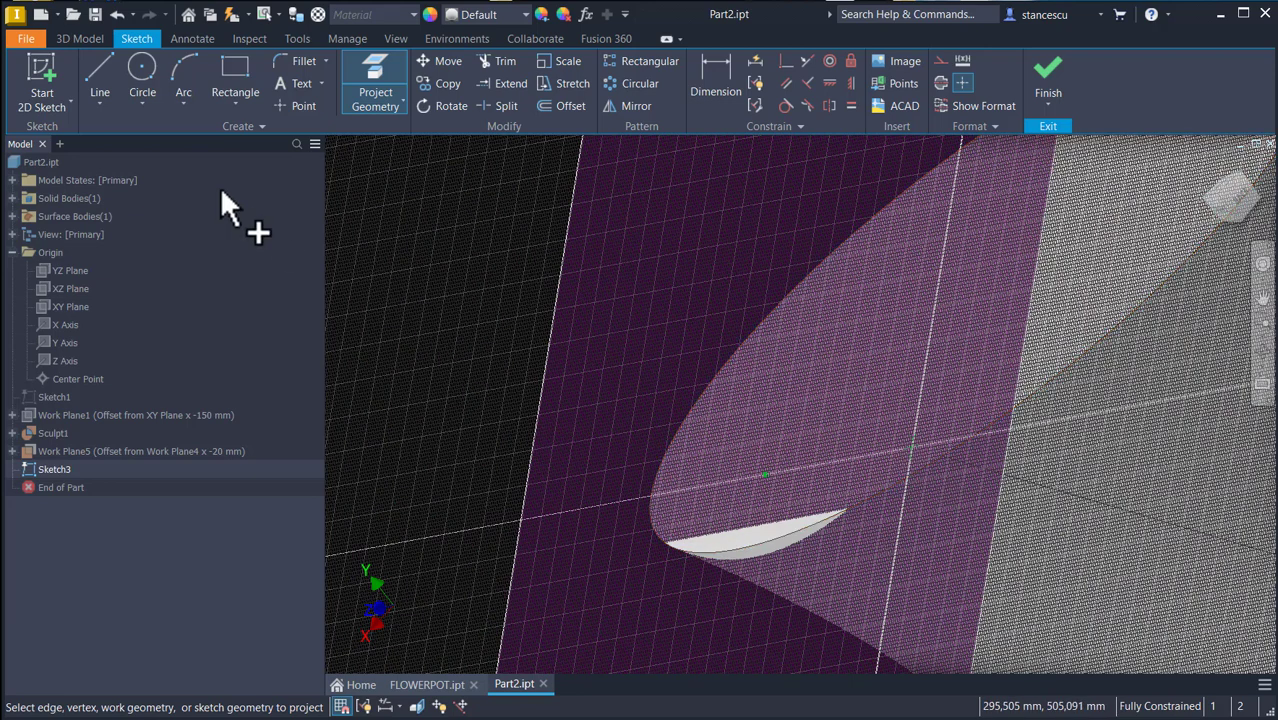
Draw a 20 mm diameter circle centred on the pot's top edge
{"action": "left_click", "coordinate": [148, 78]}
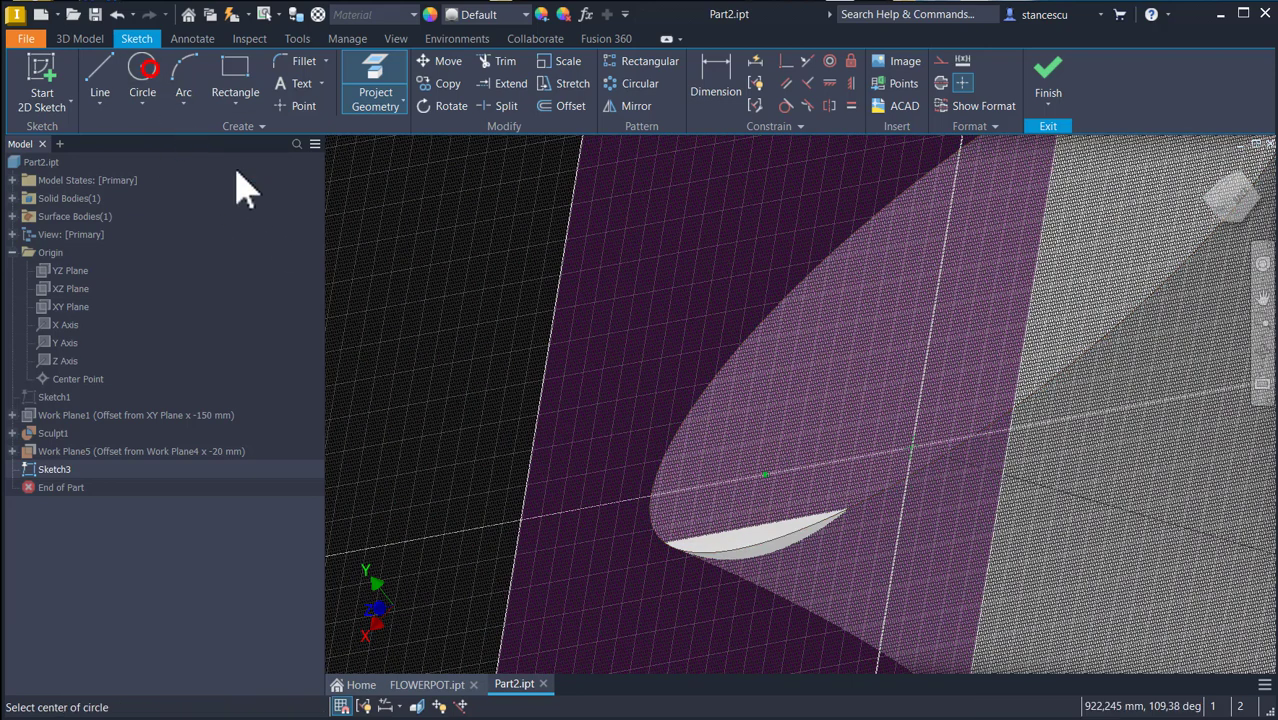
{"action": "left_click", "coordinate": [913, 449]}
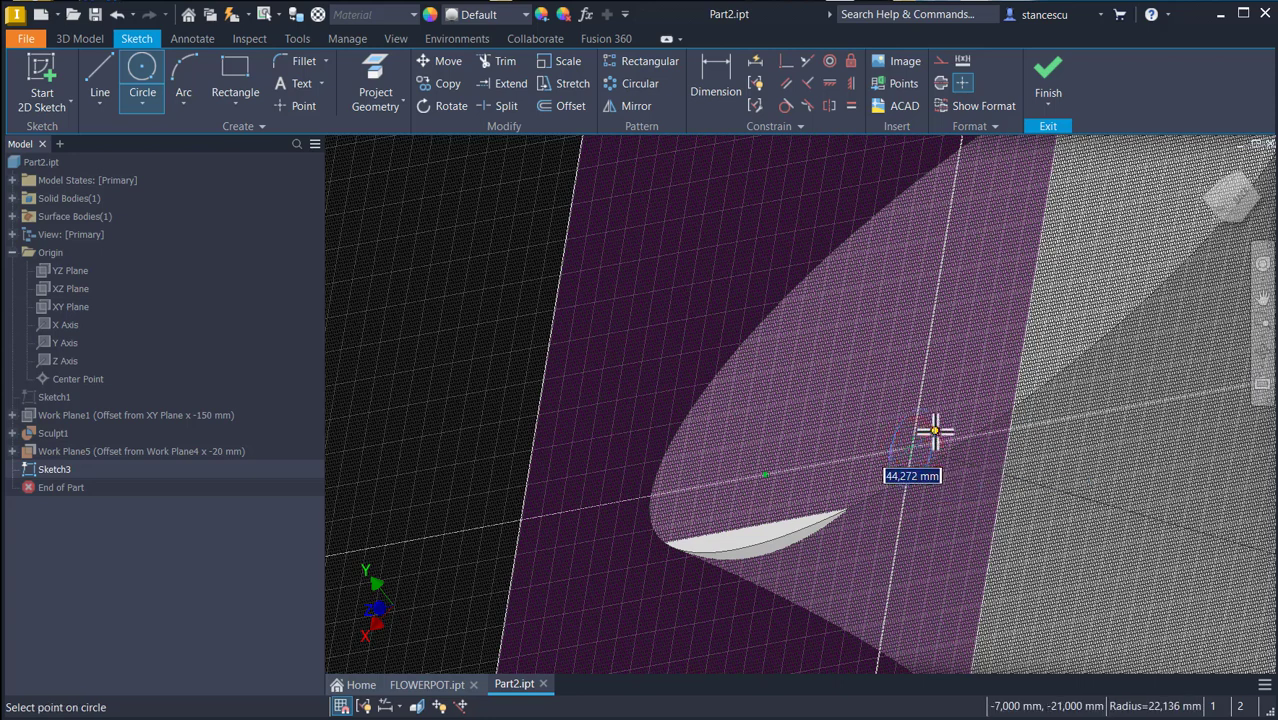
{"action": "key", "text": "Return"}
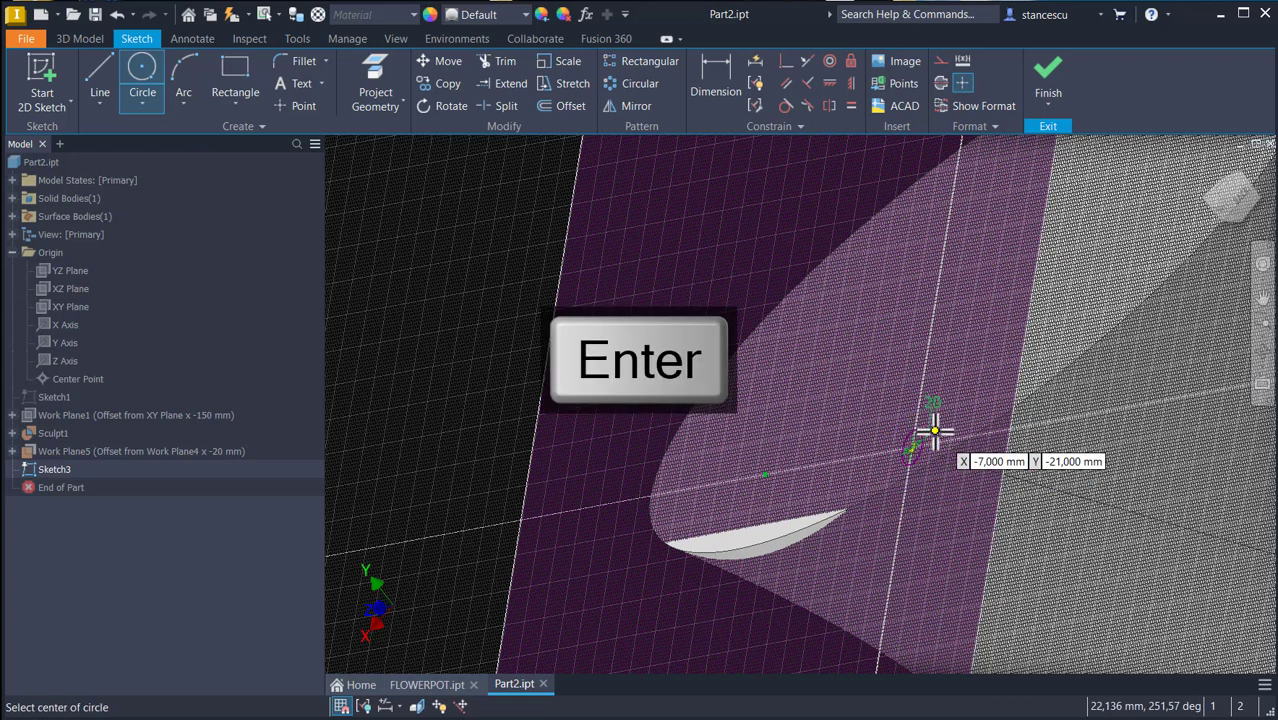
{"action": "left_click", "coordinate": [1051, 89]}
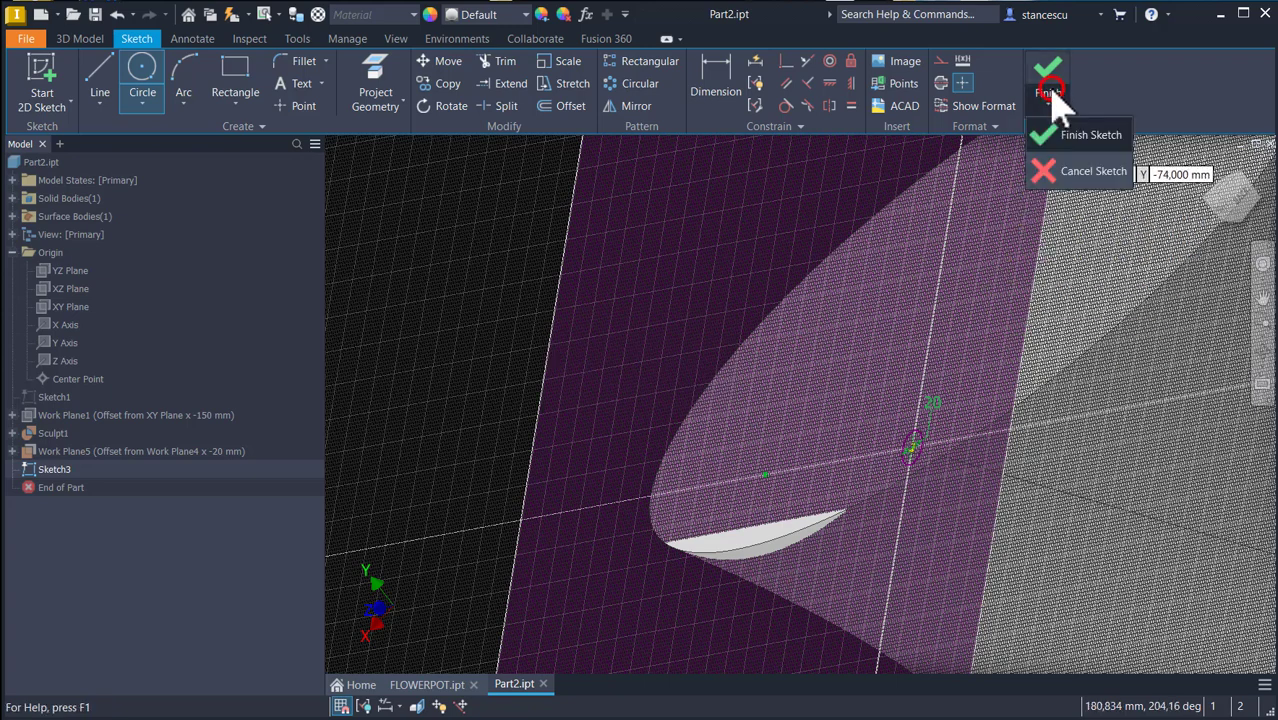
Finish Sketch3 and hide Work Plane5
{"action": "left_click", "coordinate": [1047, 85]}
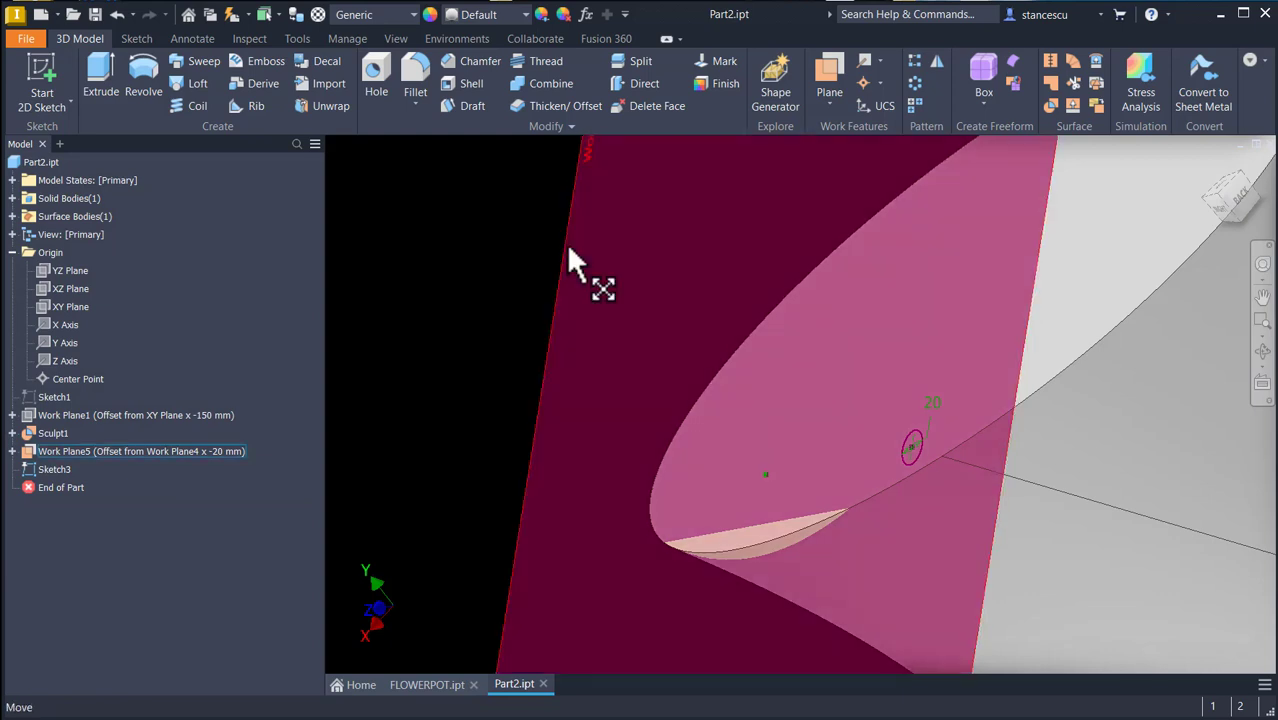
{"action": "right_click", "coordinate": [566, 243]}
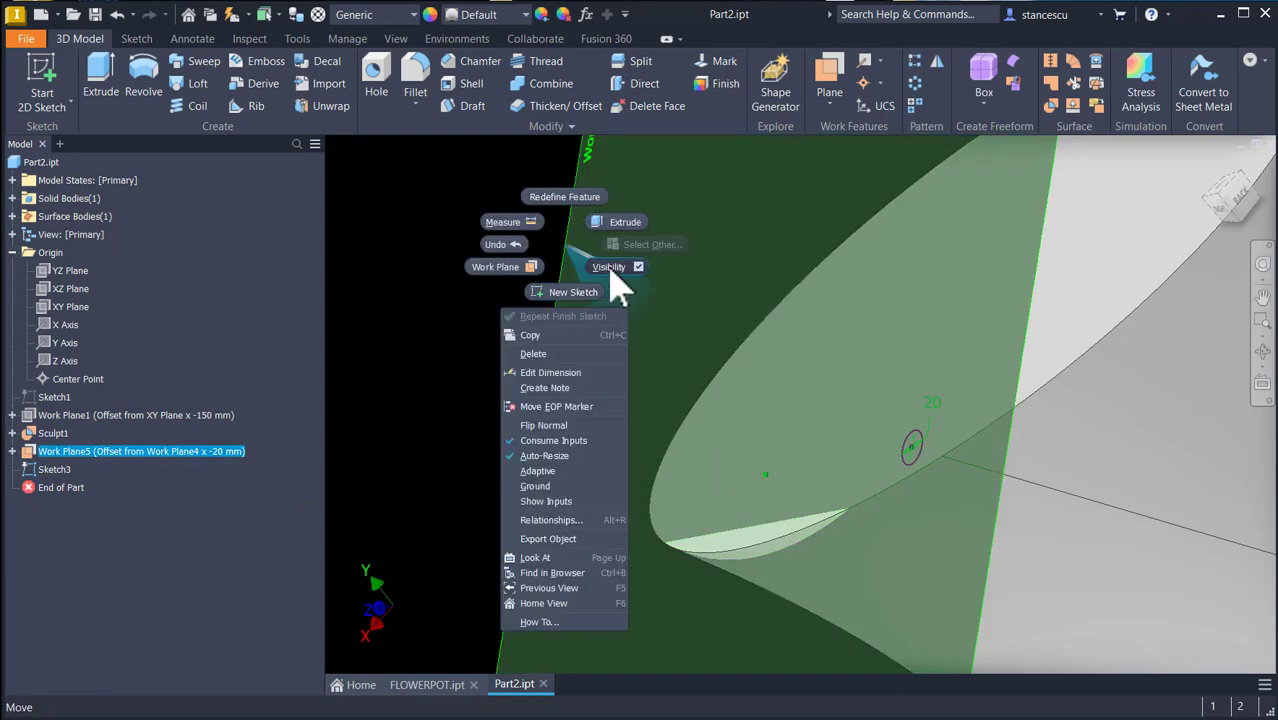
{"action": "left_click", "coordinate": [611, 268]}
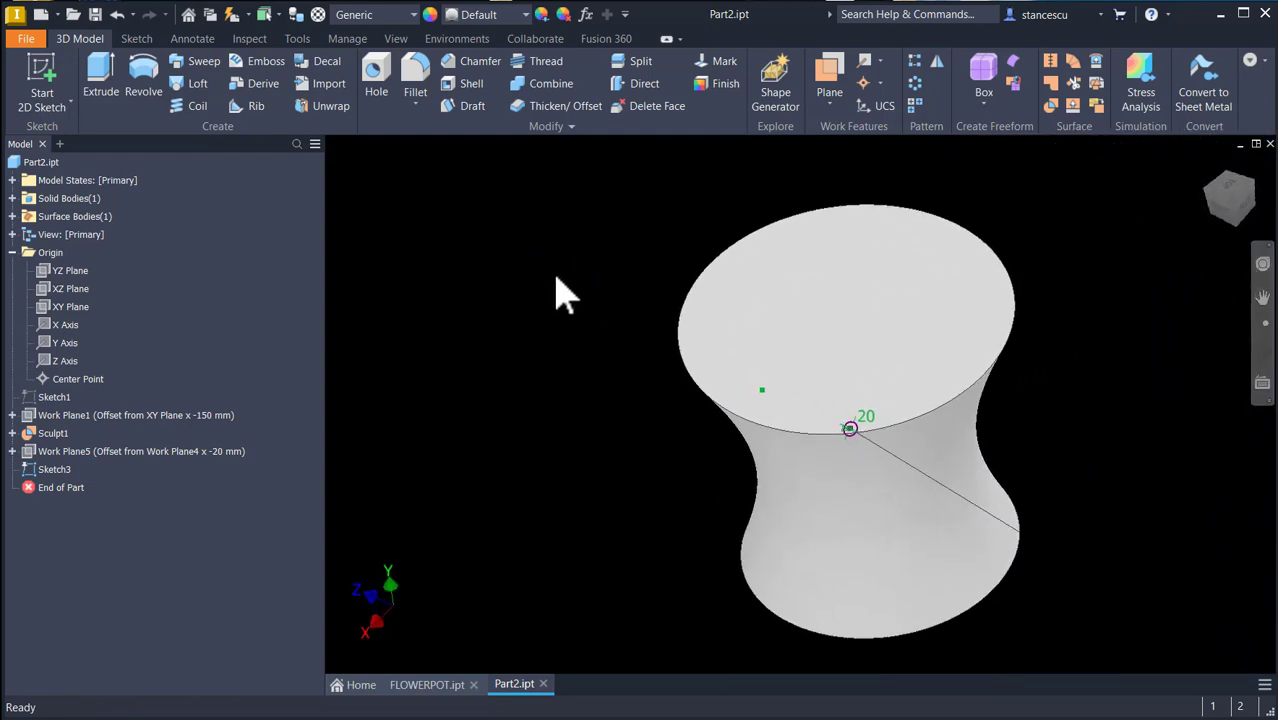
Extrude-cut the 20 mm circle Through All into the body, direction flipped inward
{"action": "left_click", "coordinate": [97, 80]}
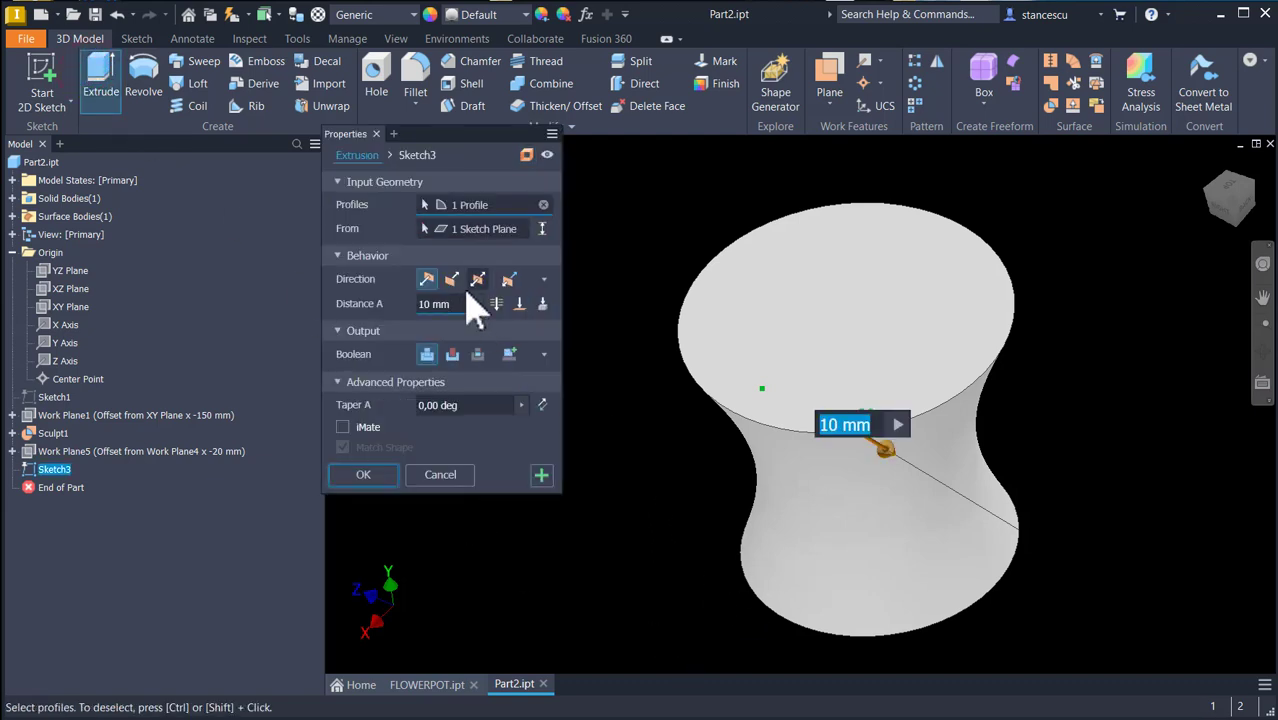
{"action": "left_click", "coordinate": [452, 358]}
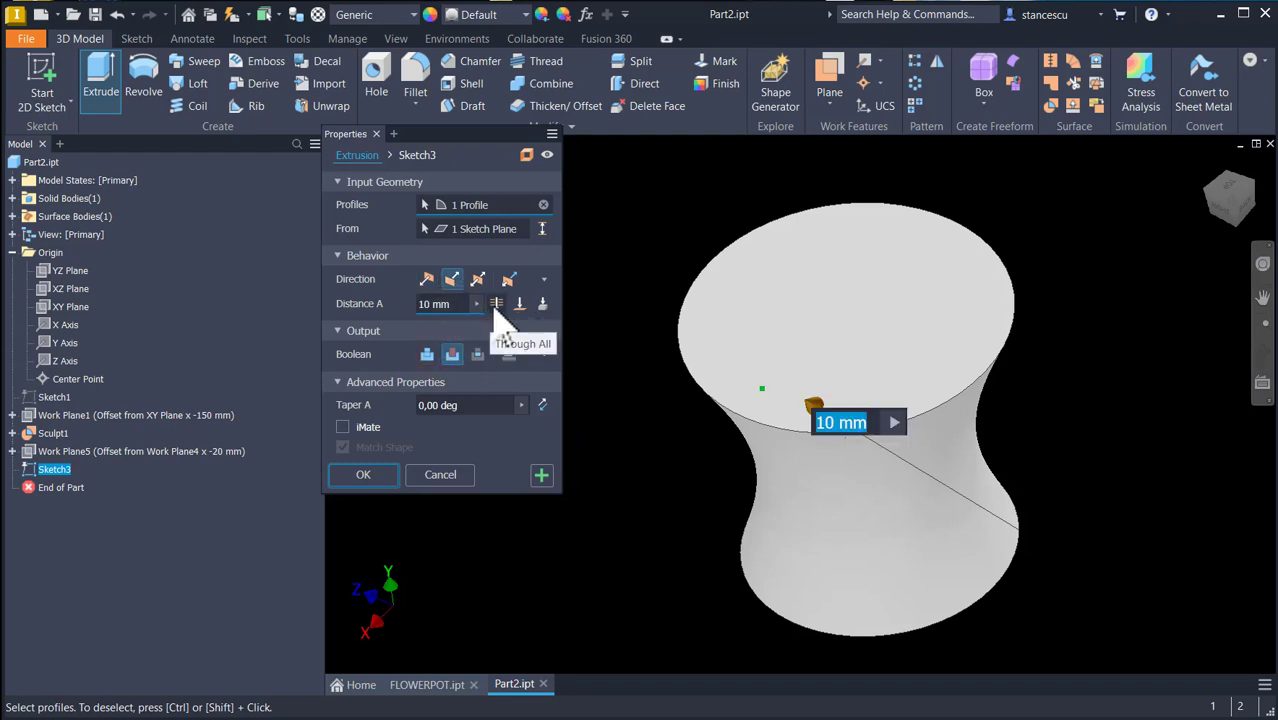
{"action": "left_click", "coordinate": [427, 283]}
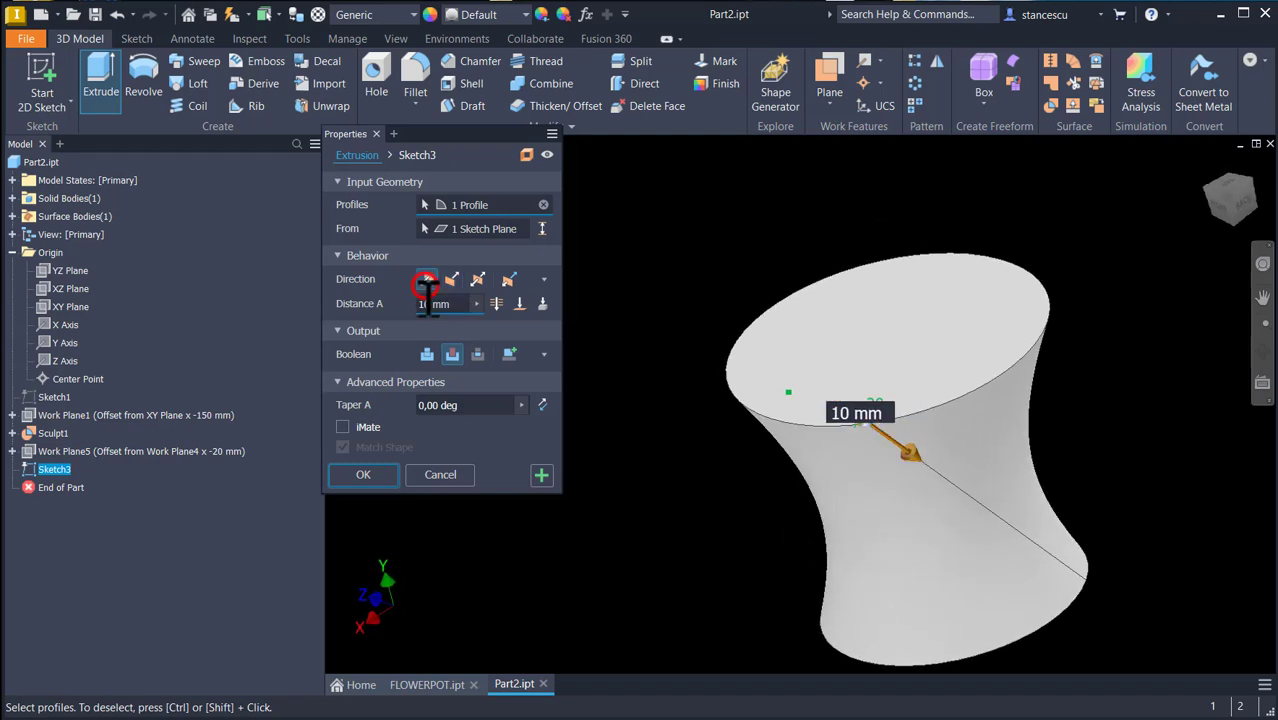
{"action": "left_click", "coordinate": [496, 303]}
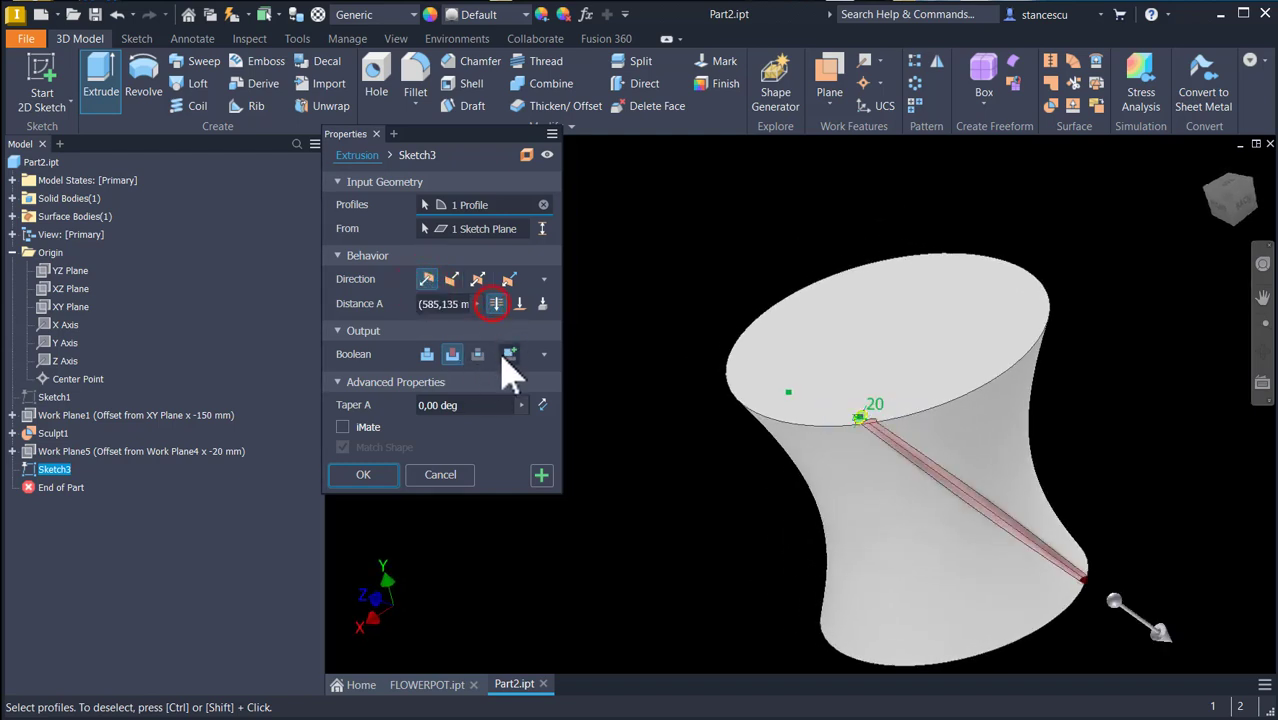
{"action": "left_click", "coordinate": [359, 472]}
{"action": "left_click", "coordinate": [360, 474]}
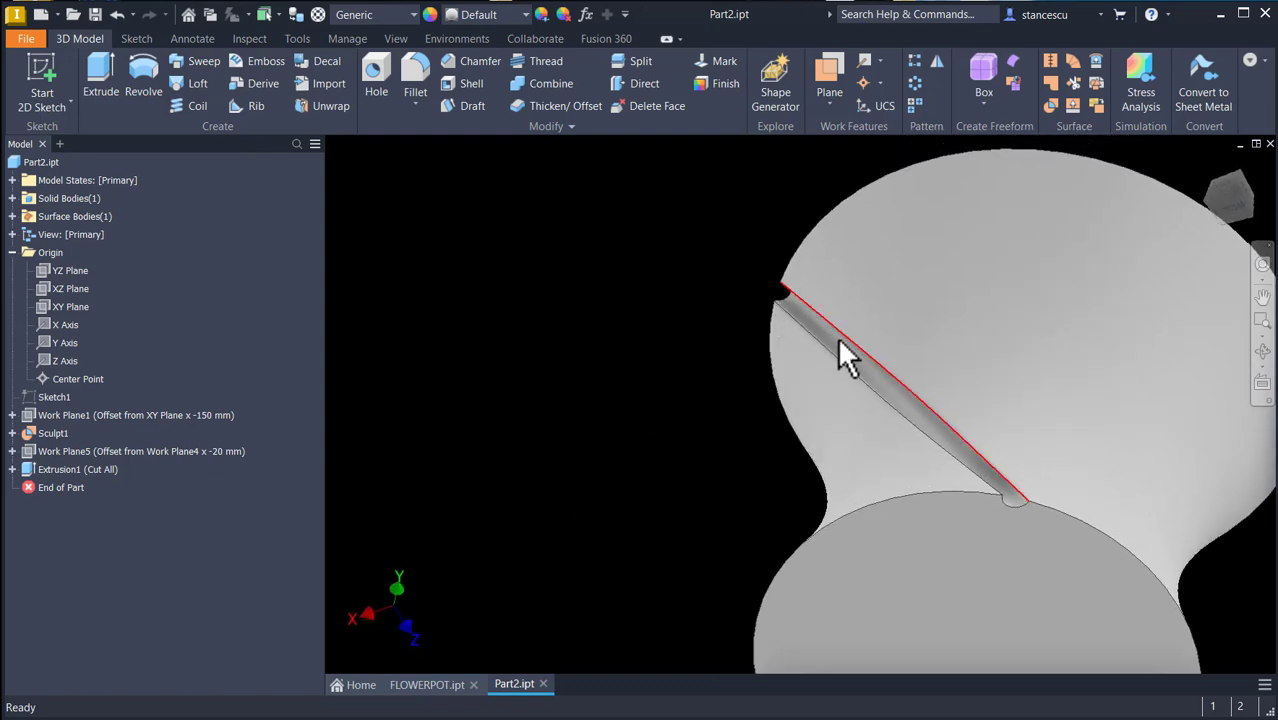
{"action": "scroll", "coordinate": [860, 400], "scroll_direction": "down", "scroll_amount": 3}
{"action": "key", "text": "F6"}
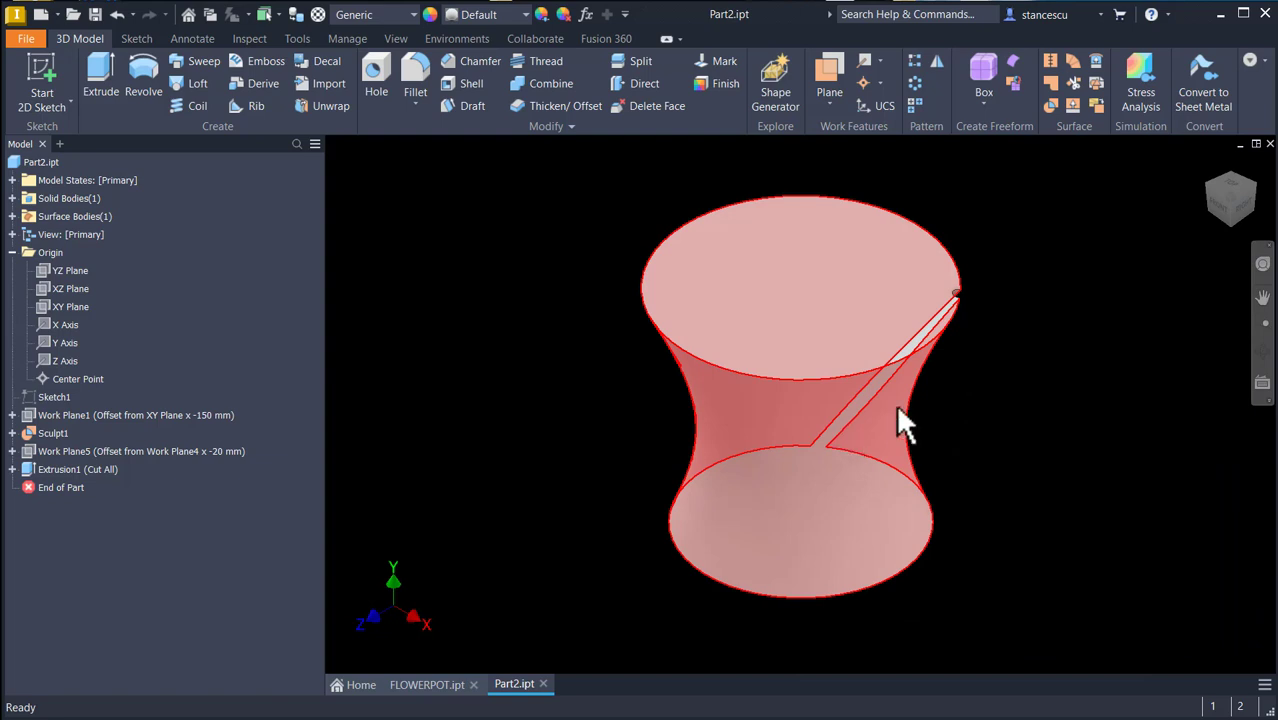
{"action": "mouse_move", "coordinate": [1010, 352]}
{"action": "middle_mouse_down", "text": "shift"}
{"action": "mouse_move", "coordinate": [1043, 382]}
{"action": "mouse_move", "coordinate": [1012, 500]}
{"action": "middle_mouse_up", "text": "shift"}
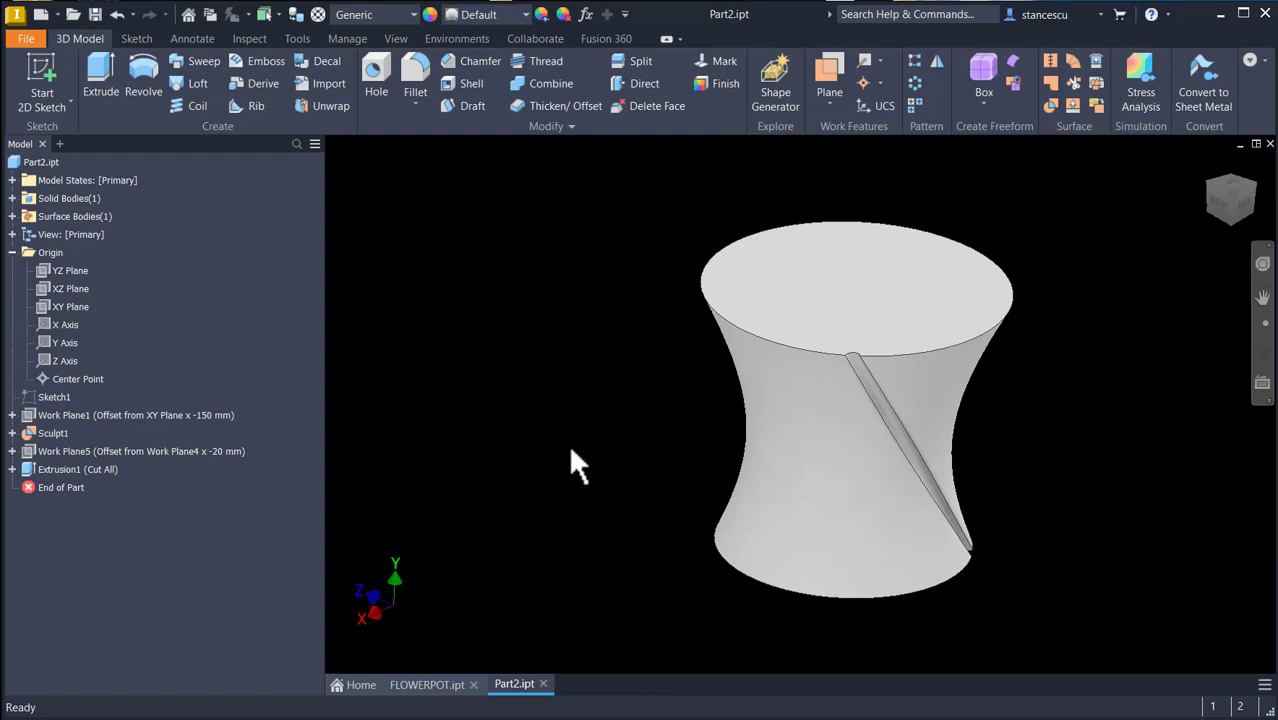
{"action": "scroll", "coordinate": [838, 435], "scroll_direction": "up", "scroll_amount": 3}
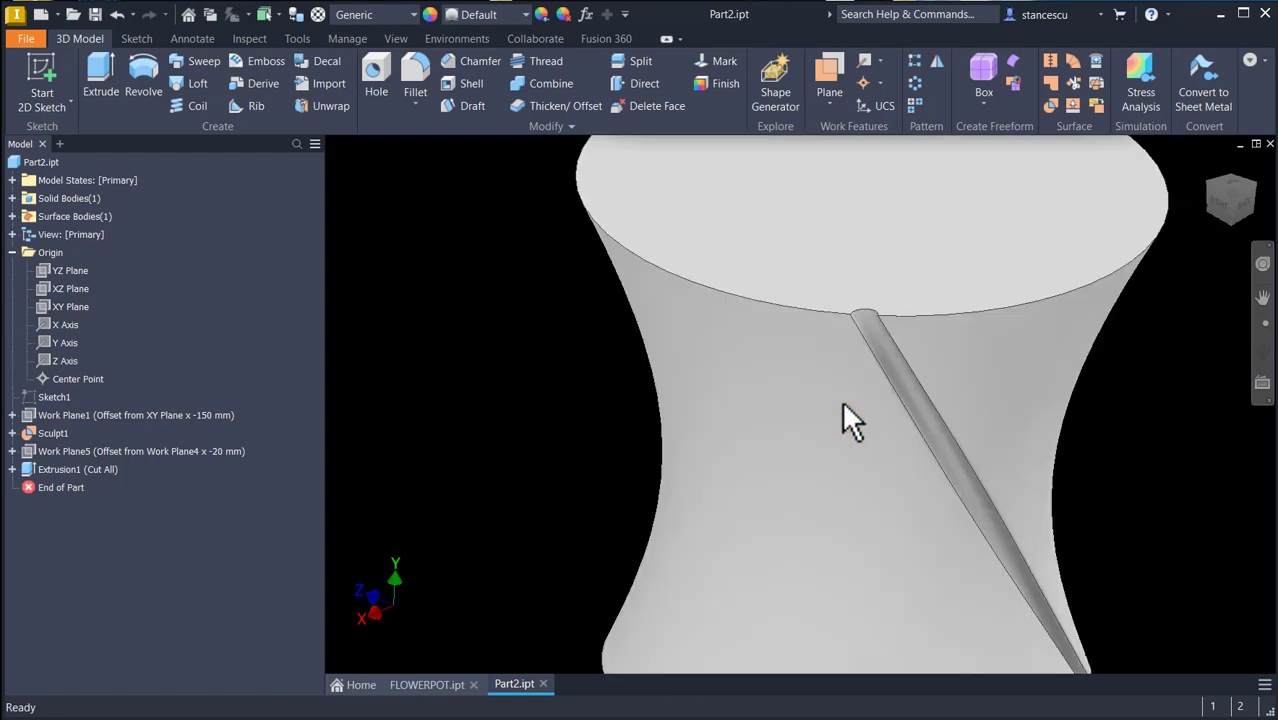
Fillet both edges of the groove with a 5 mm radius
{"action": "left_click", "coordinate": [884, 320]}
{"action": "key", "text": "f"}
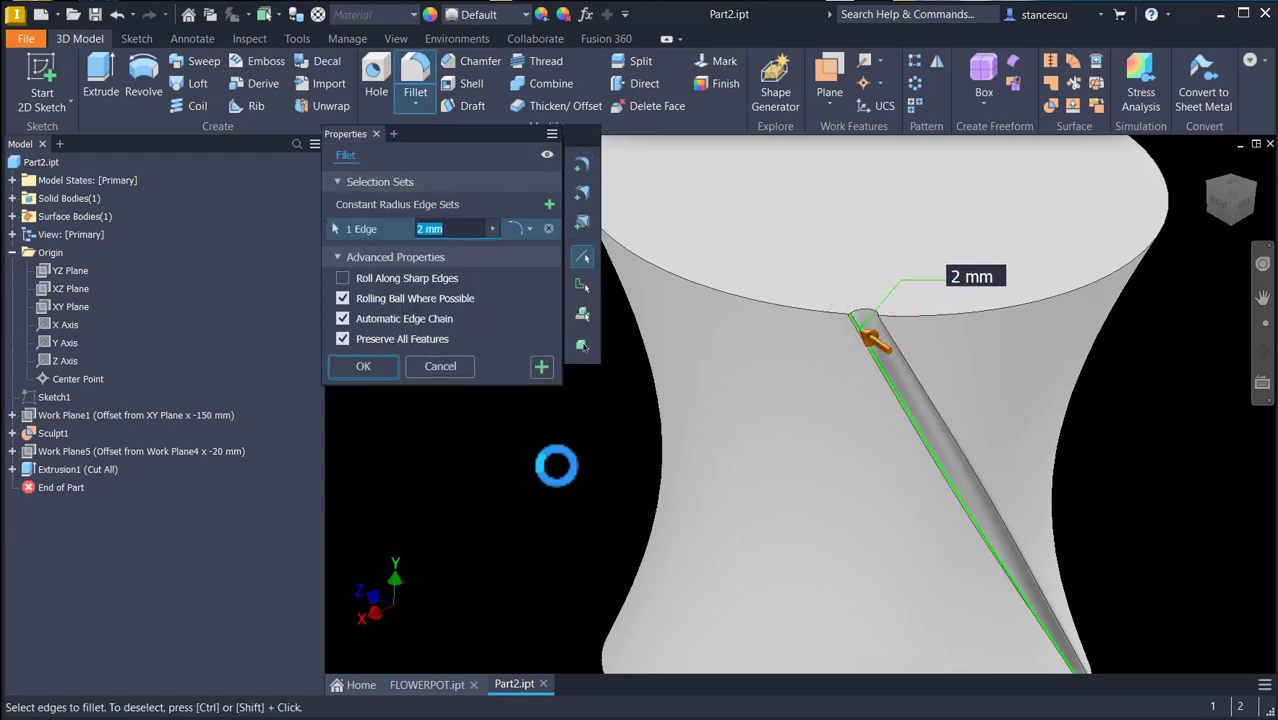
{"action": "type", "text": "5"}
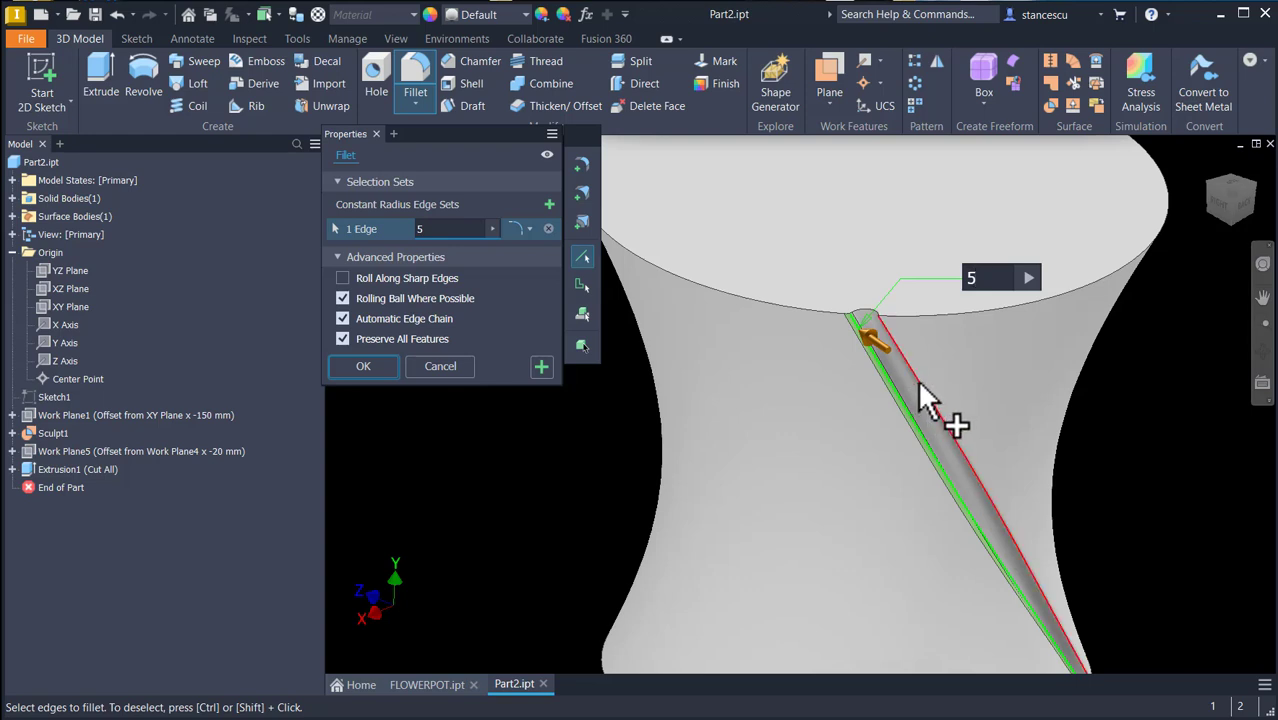
{"action": "left_click", "coordinate": [940, 420]}
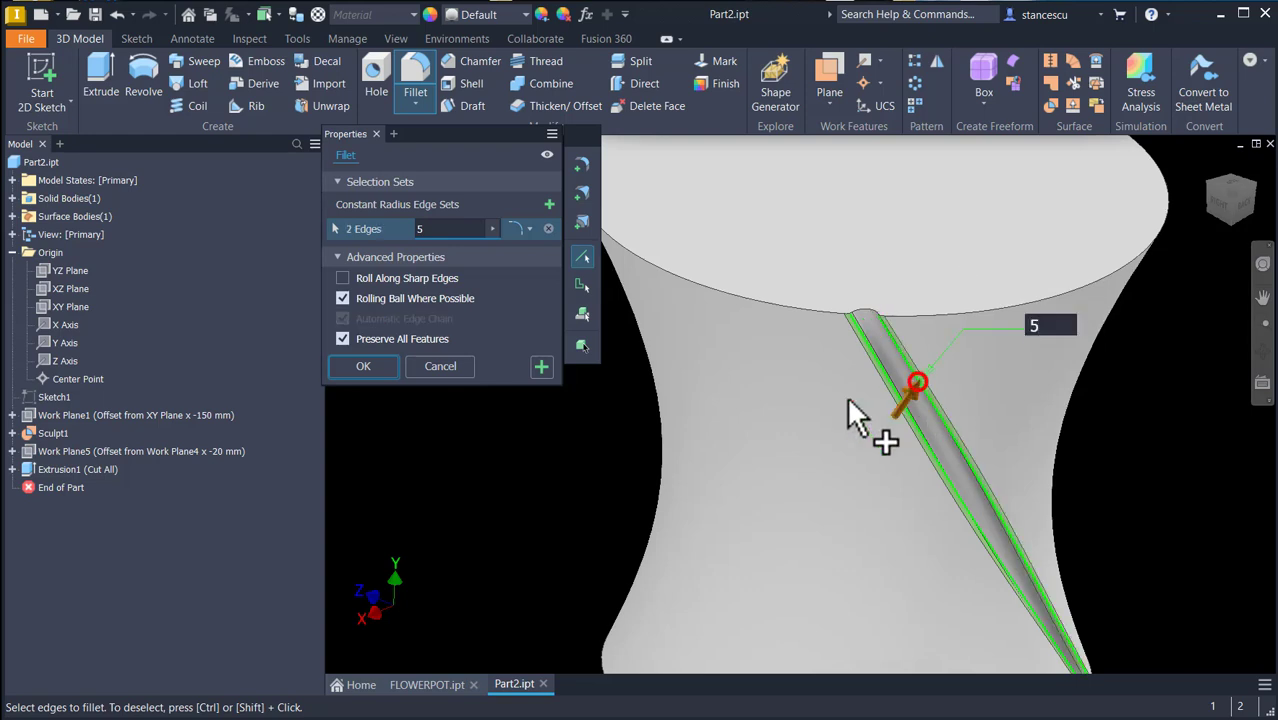
{"action": "left_click", "coordinate": [385, 367]}
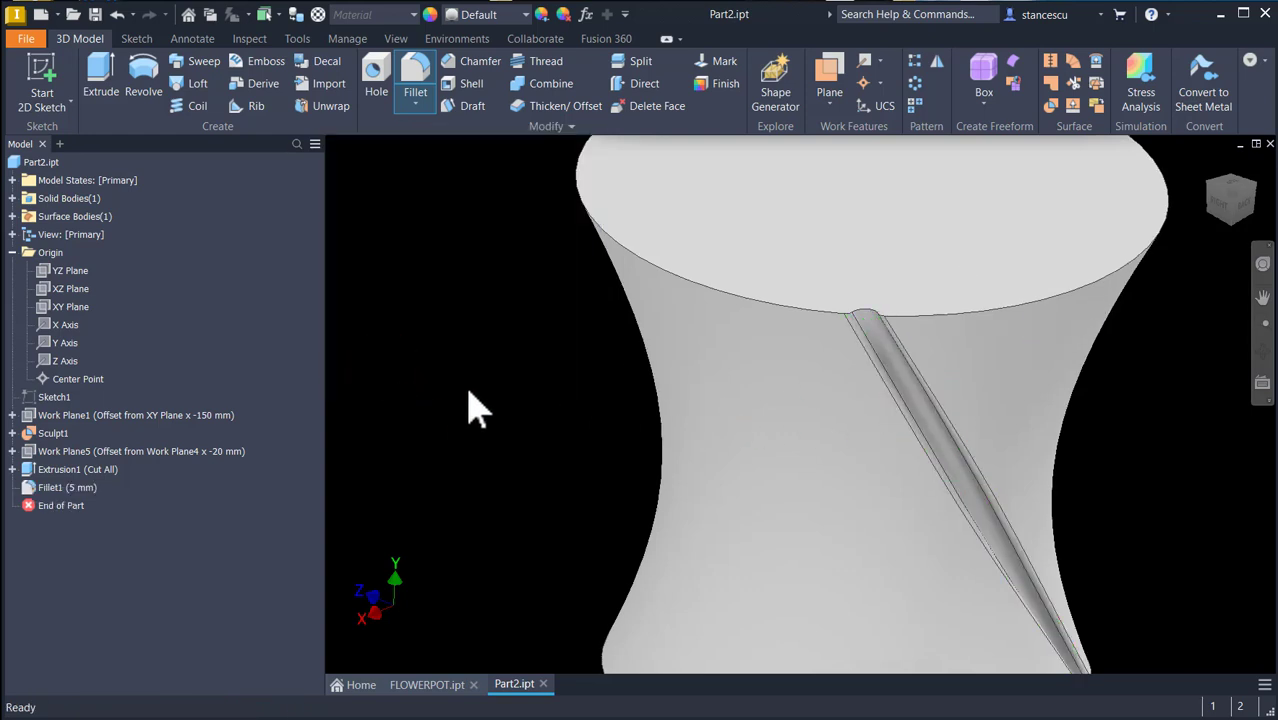
{"action": "key", "text": "F6"}
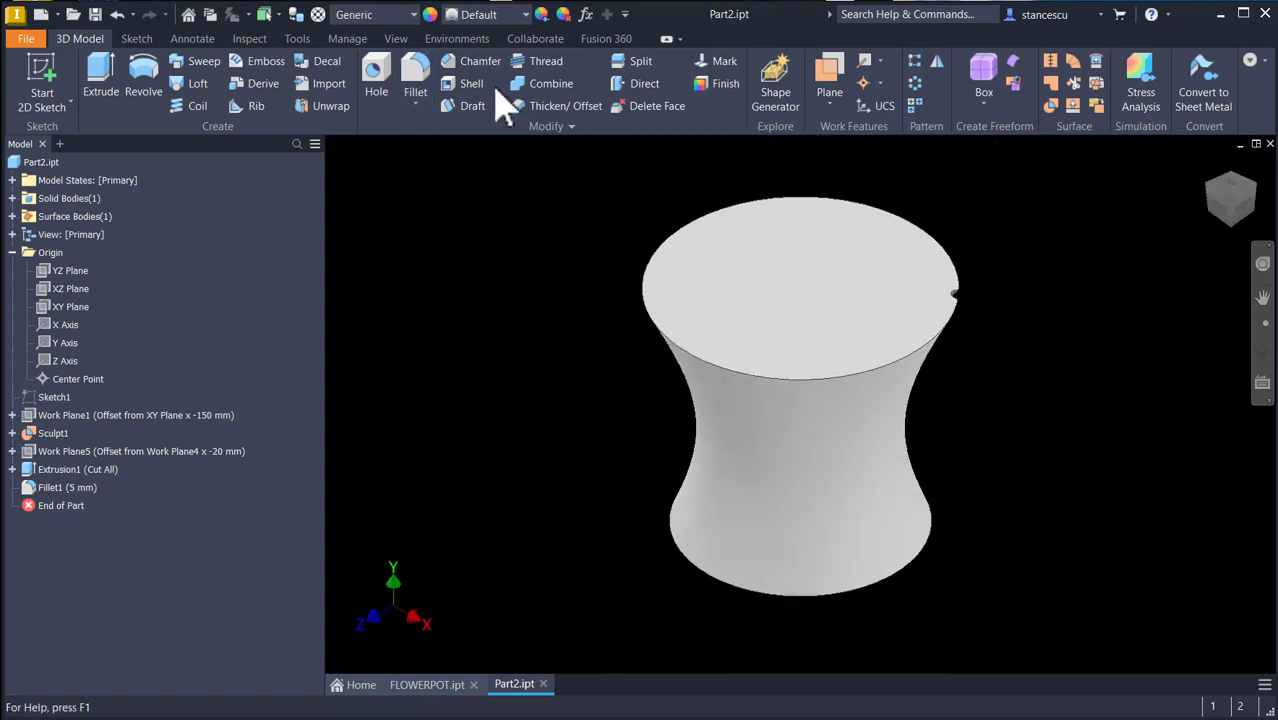
Circular-pattern the groove cut and fillet 20 times around the Y axis over 360°
{"action": "left_click", "coordinate": [915, 85]}
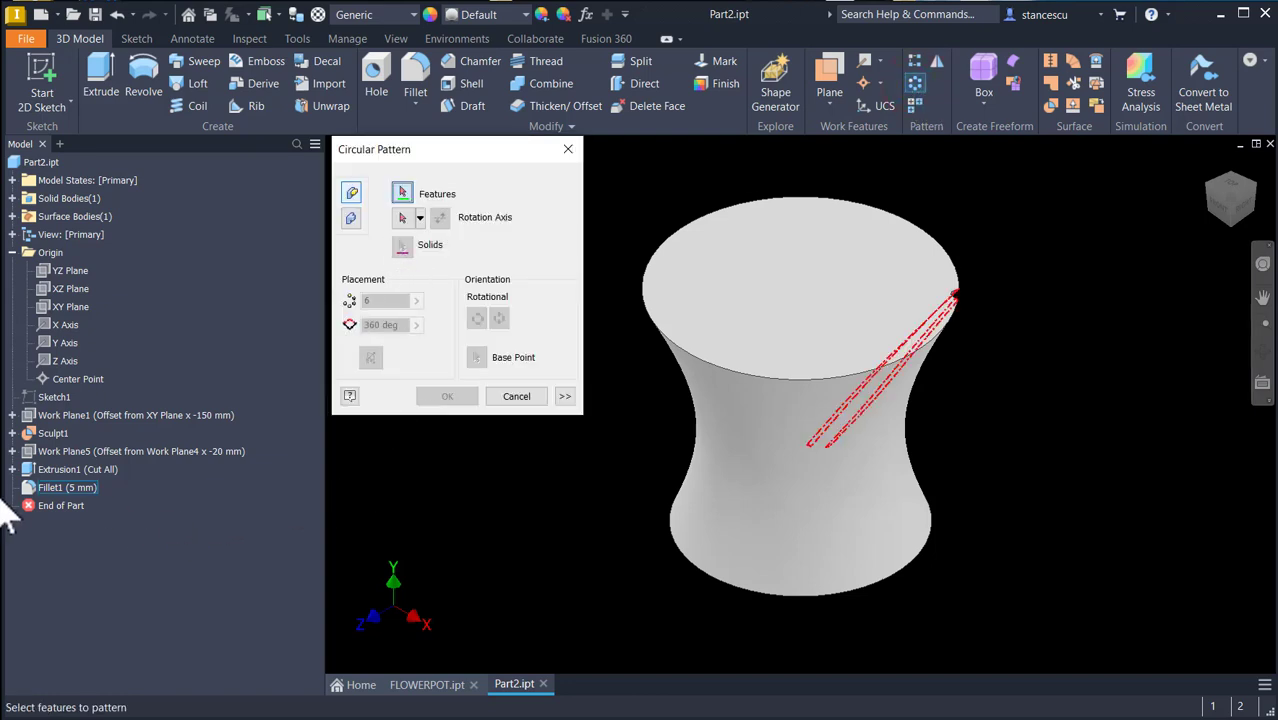
{"action": "left_click", "coordinate": [55, 488]}
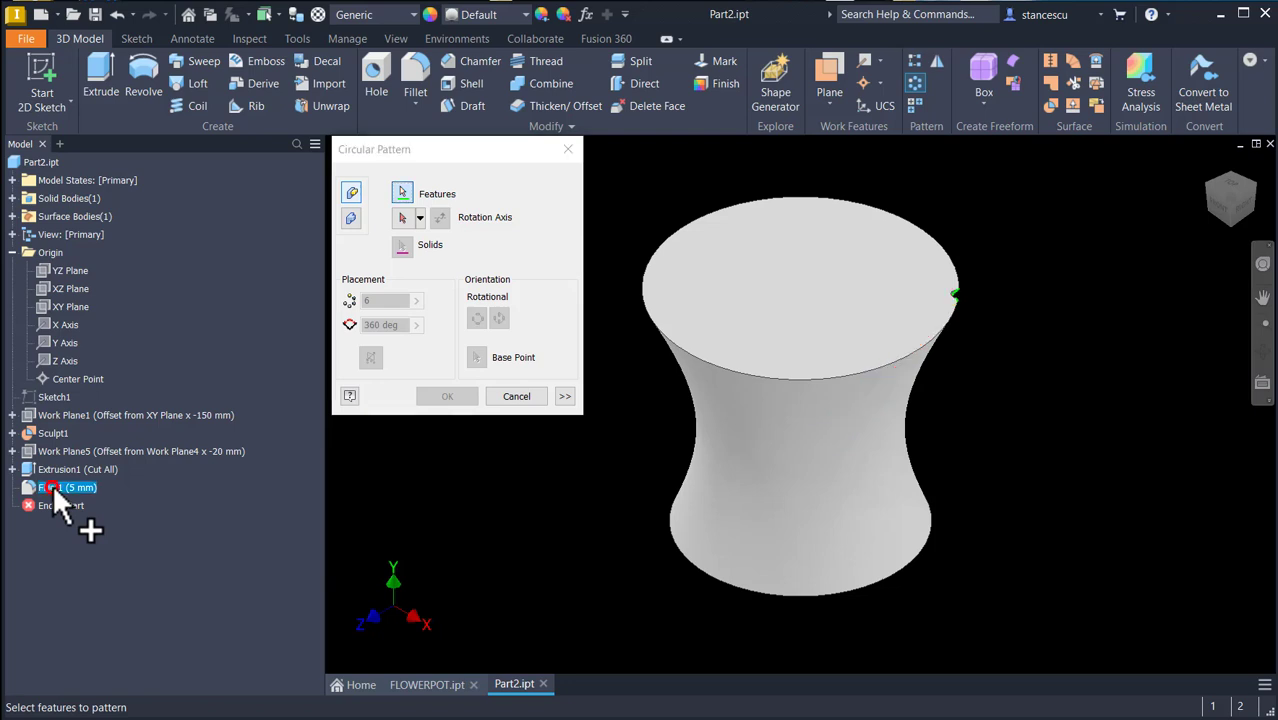
{"action": "left_click", "coordinate": [55, 470]}
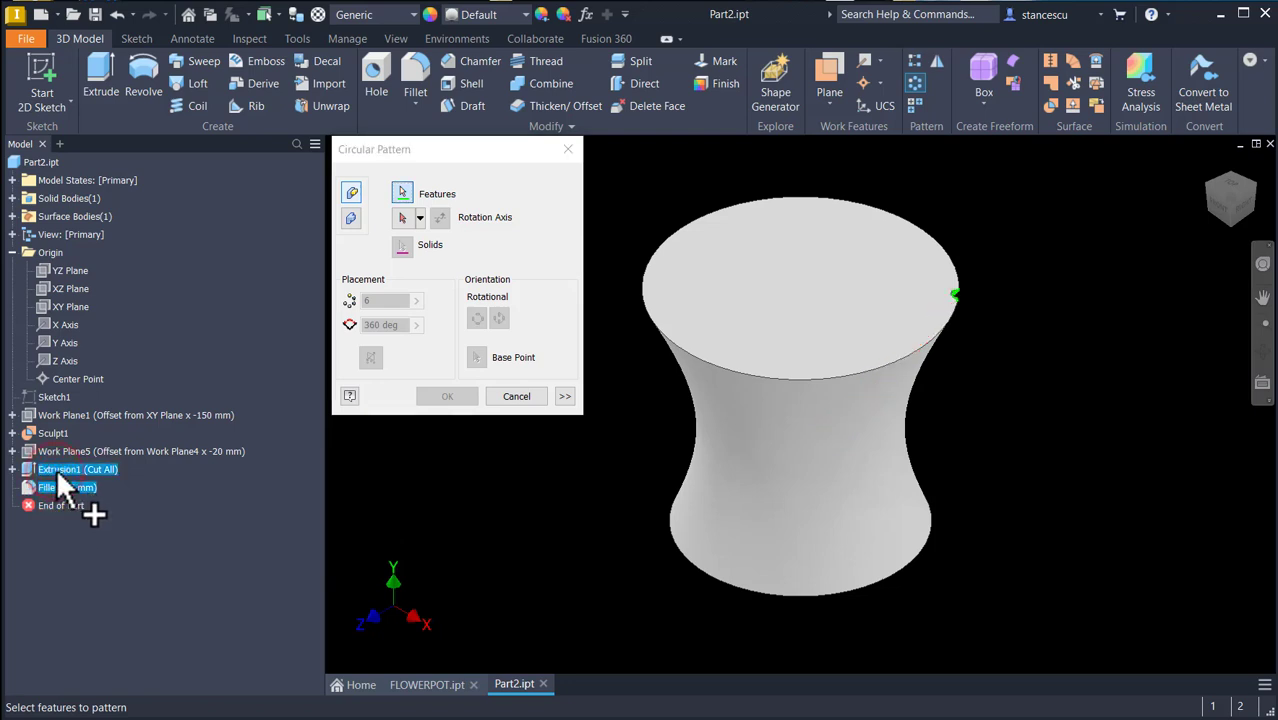
{"action": "left_click", "coordinate": [404, 216]}
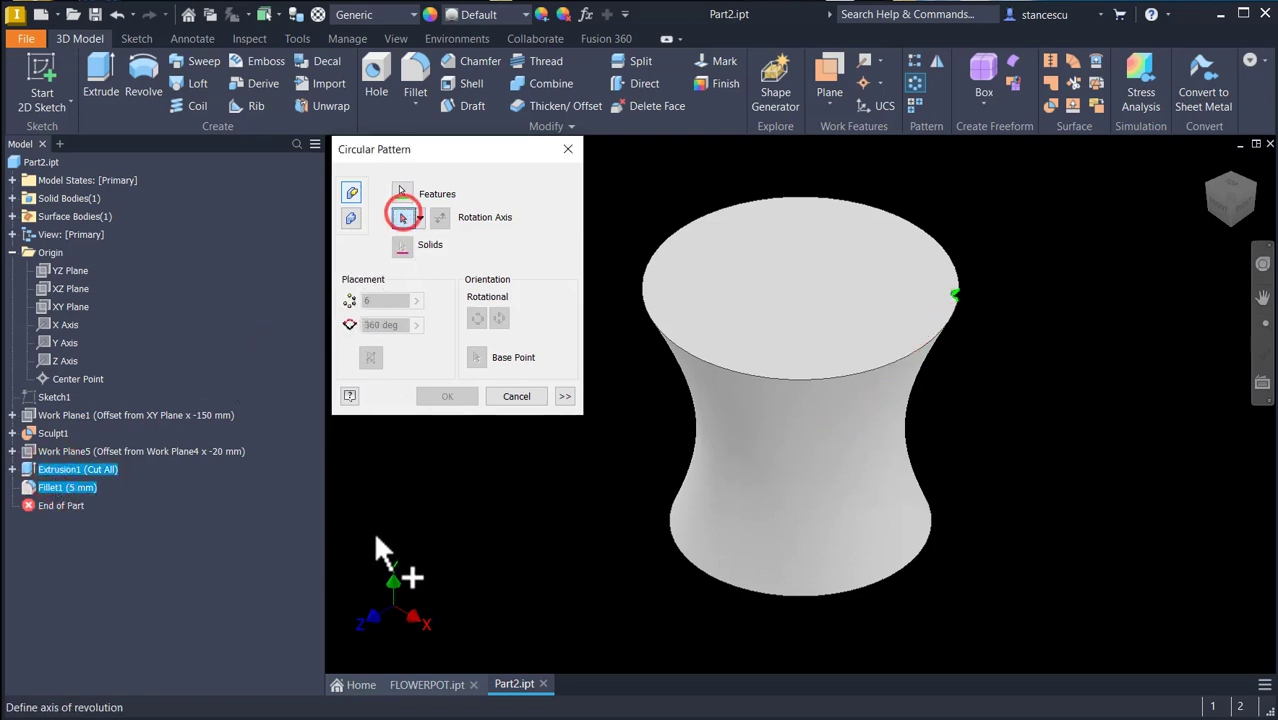
{"action": "left_click", "coordinate": [66, 343]}
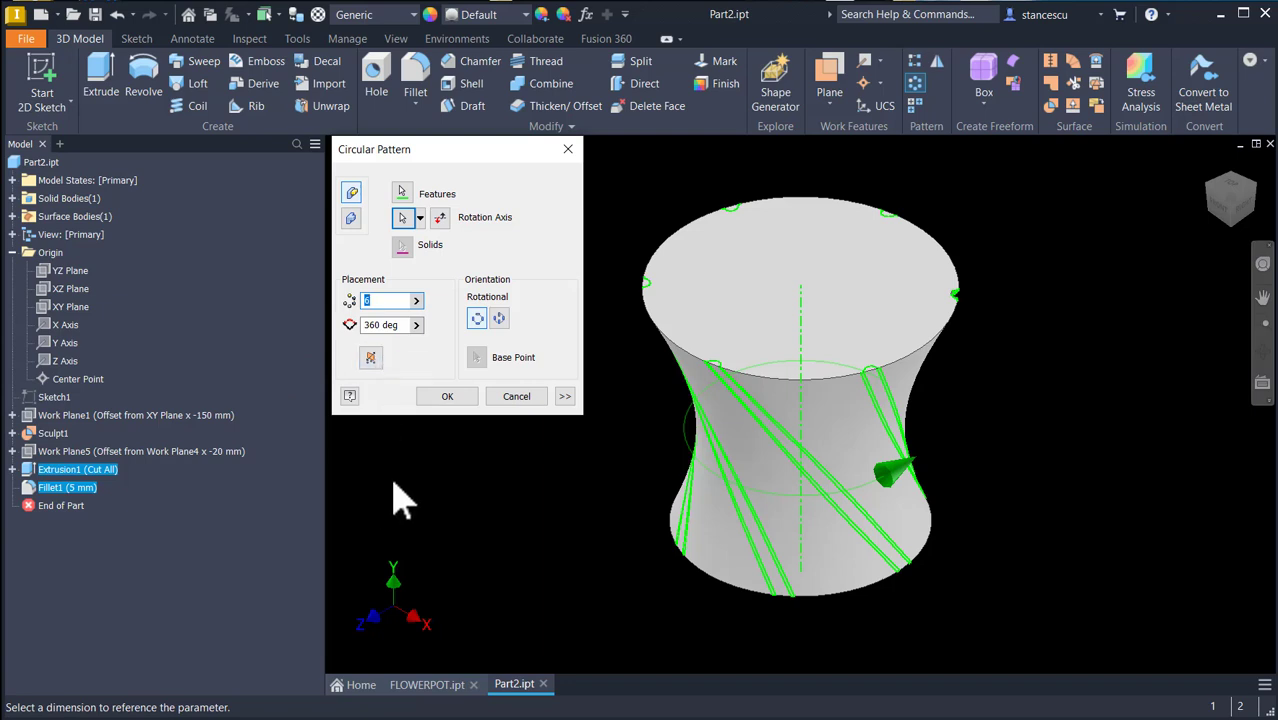
{"action": "type", "text": "20"}
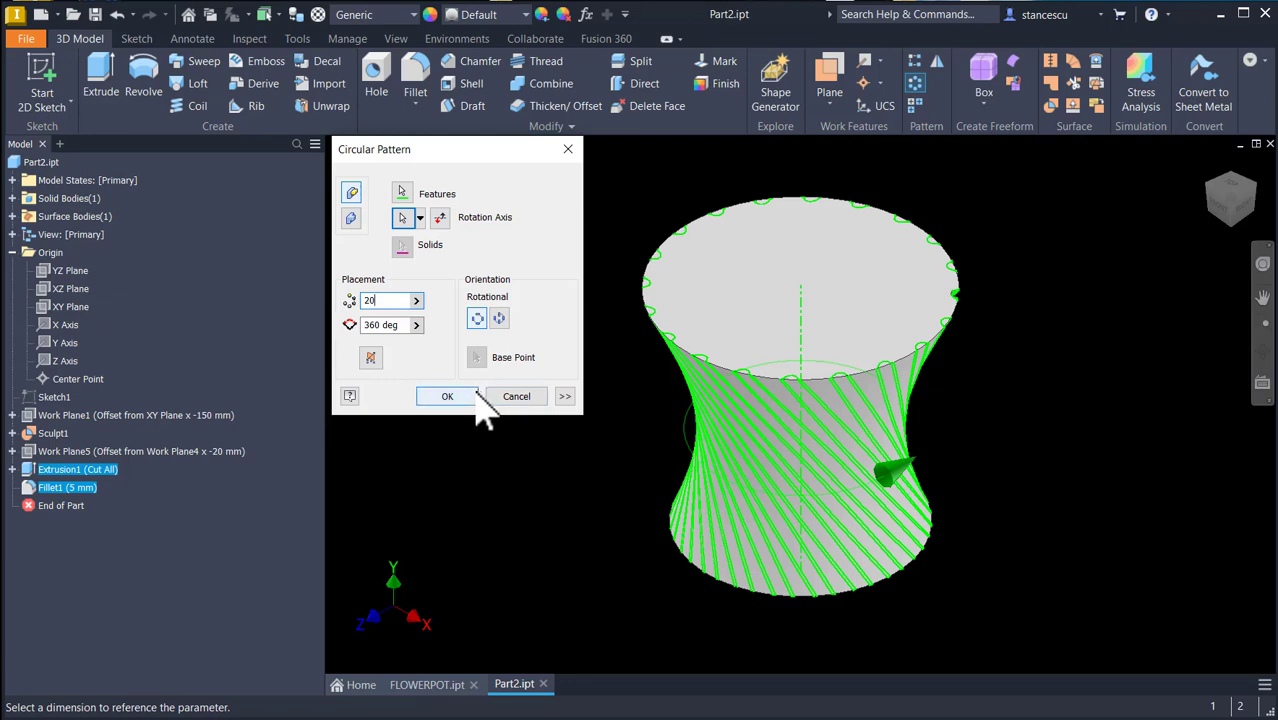
{"action": "left_click", "coordinate": [478, 394]}
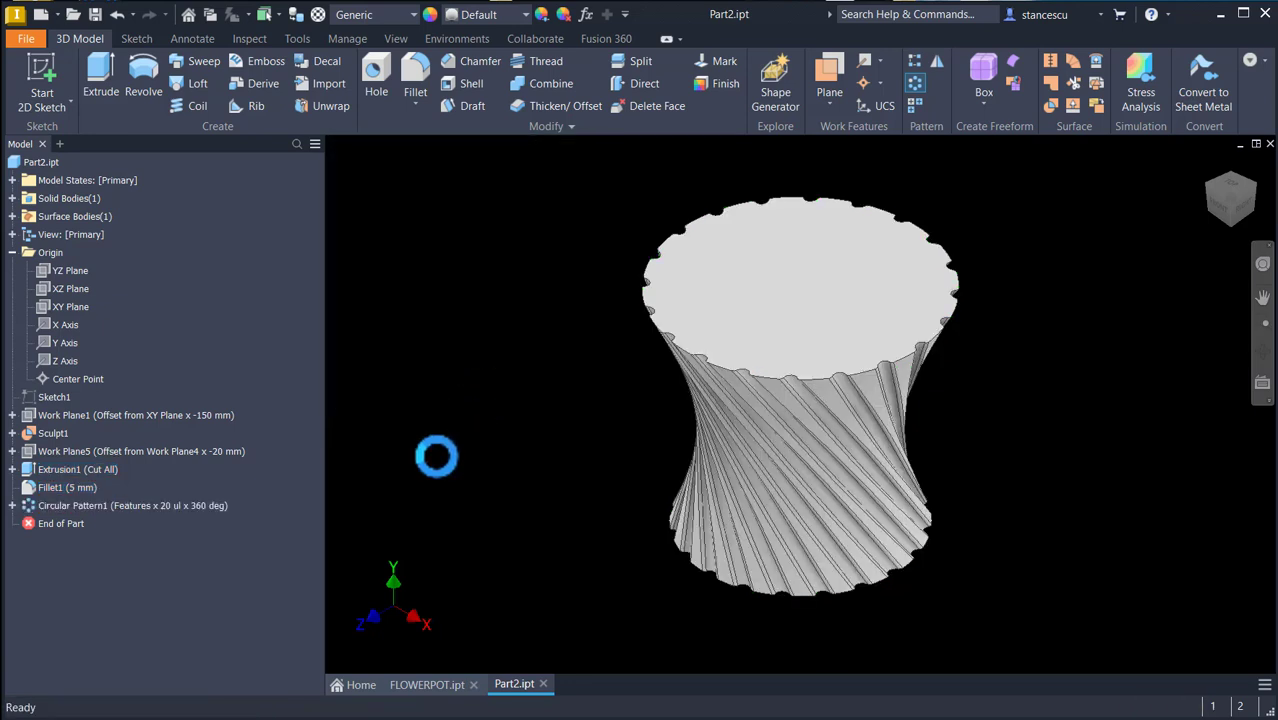
{"action": "mouse_move", "coordinate": [1004, 422]}
{"action": "middle_mouse_down", "text": "shift"}
{"action": "mouse_move", "coordinate": [1016, 348]}
{"action": "mouse_move", "coordinate": [1027, 350]}
{"action": "middle_mouse_up", "text": "shift"}
{"action": "scroll", "coordinate": [1025, 348], "scroll_direction": "down", "scroll_amount": 1}
{"action": "scroll", "coordinate": [1018, 345], "scroll_direction": "down", "scroll_amount": 3}
{"action": "scroll", "coordinate": [847, 414], "scroll_direction": "down", "scroll_amount": 3}
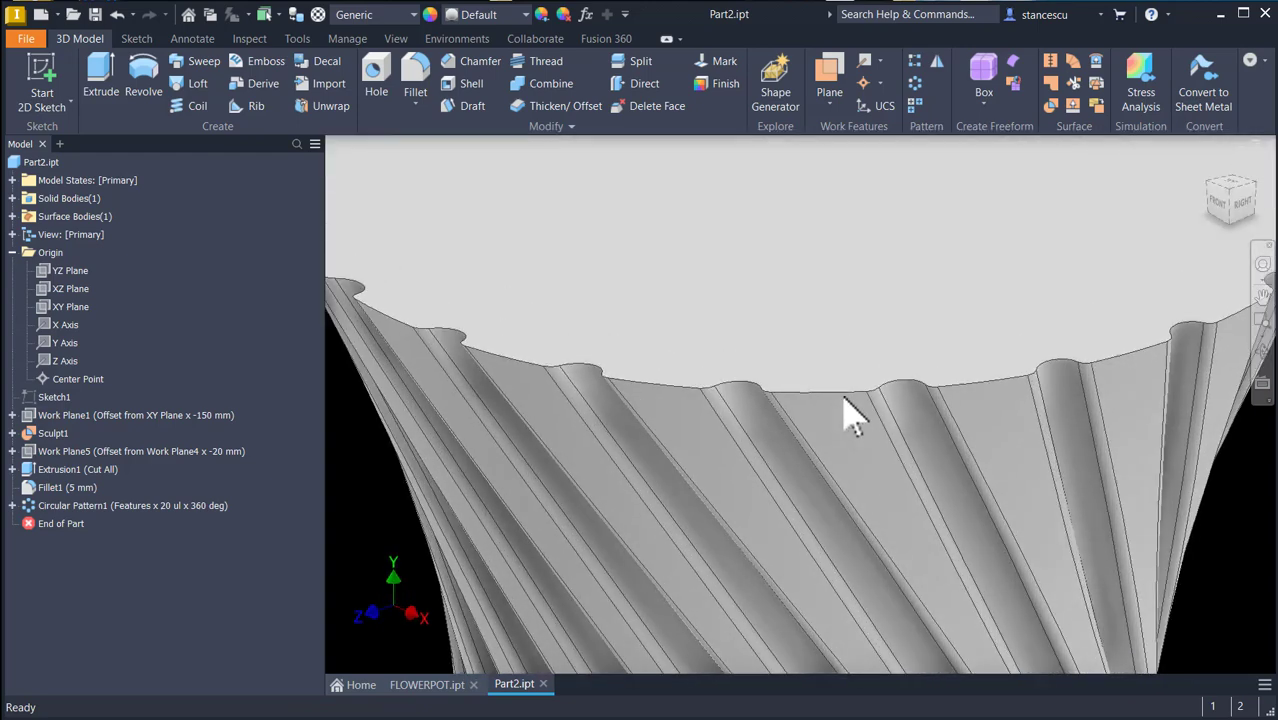
{"action": "scroll", "coordinate": [850, 410], "scroll_direction": "down", "scroll_amount": 2}
{"action": "scroll", "coordinate": [849, 405], "scroll_direction": "up", "scroll_amount": 3}
{"action": "scroll", "coordinate": [969, 342], "scroll_direction": "up", "scroll_amount": 2}
{"action": "scroll", "coordinate": [1040, 336], "scroll_direction": "up", "scroll_amount": 2}
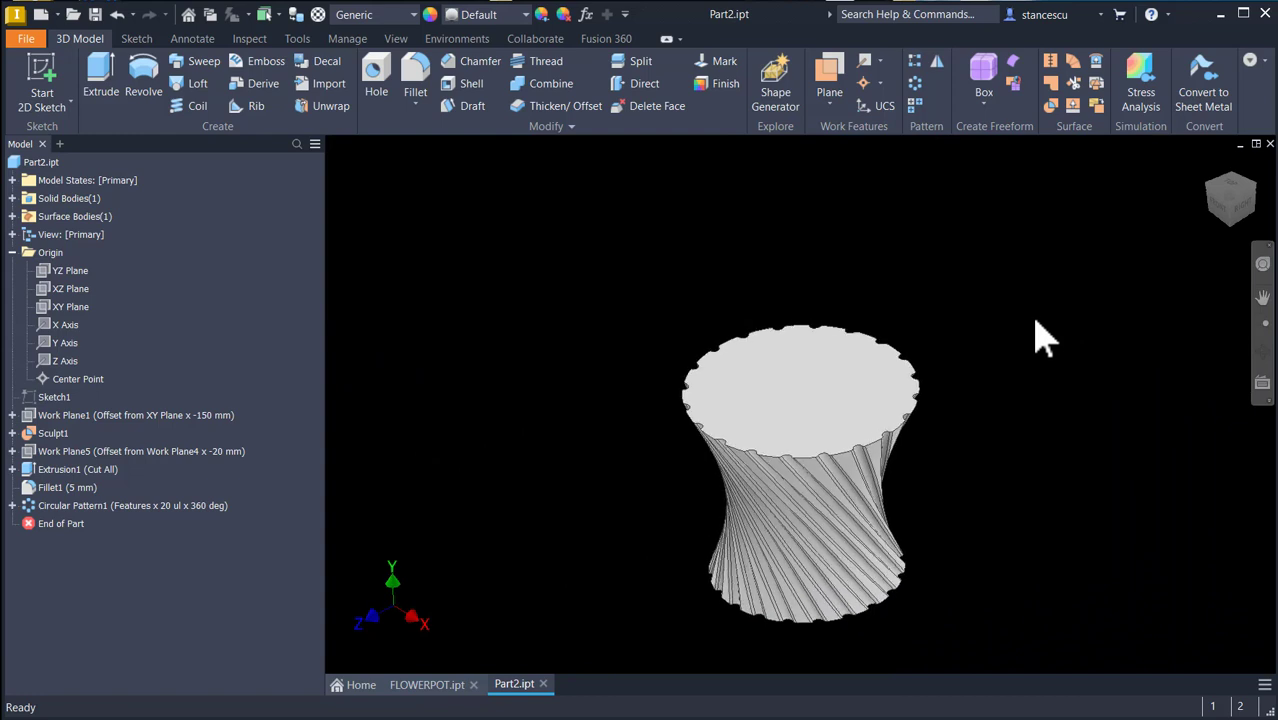
{"action": "key", "text": "F6"}
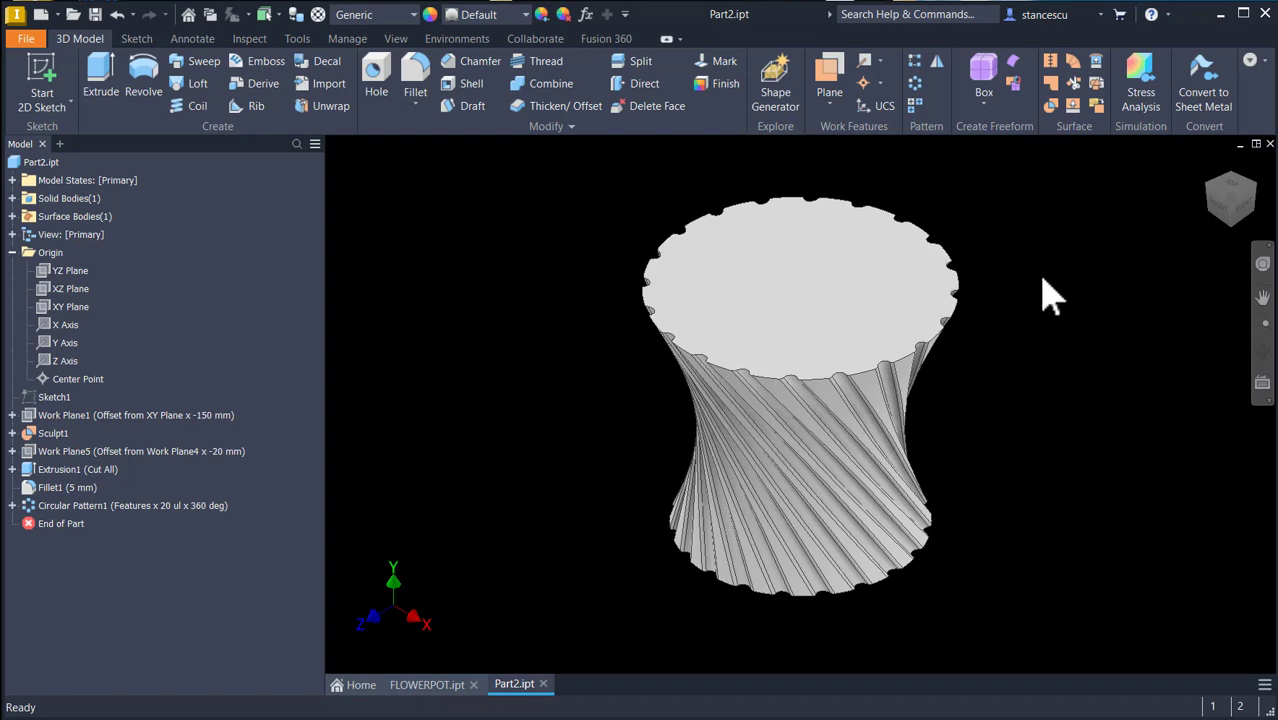
Shell the pot with a 5 mm wall thickness, removing the top face
{"action": "left_click", "coordinate": [462, 84]}
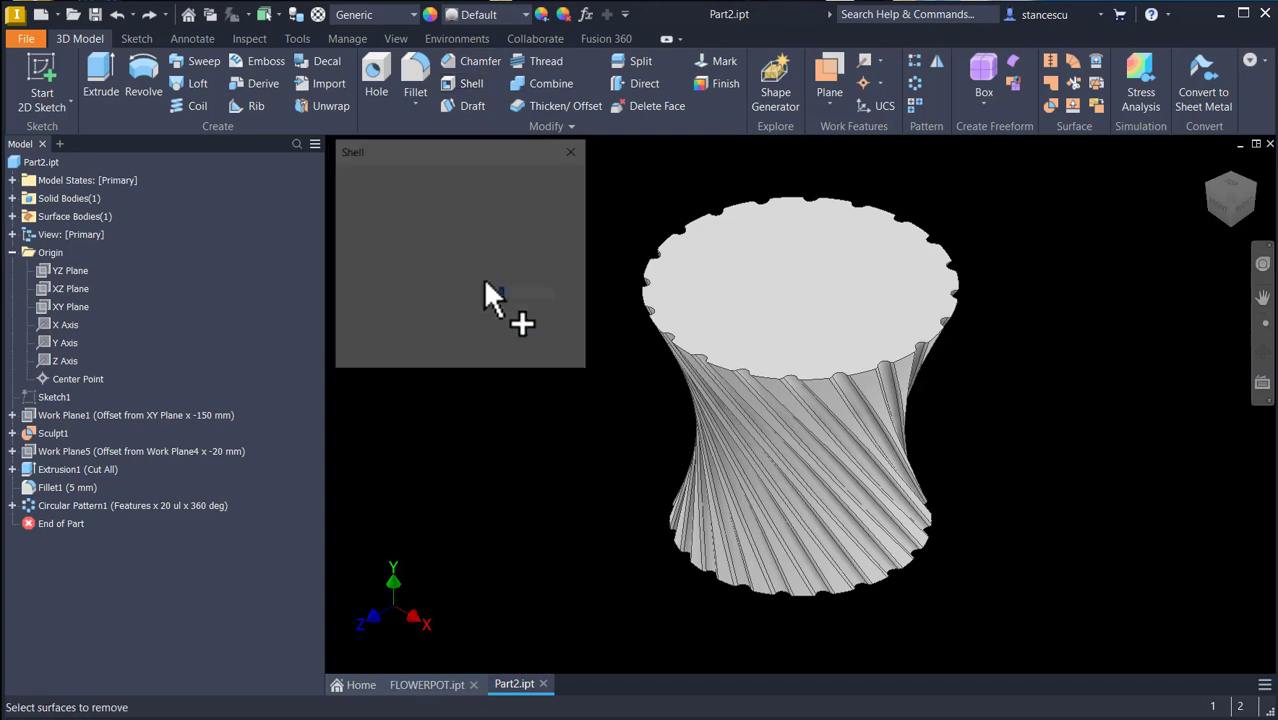
{"action": "left_click", "coordinate": [715, 290]}
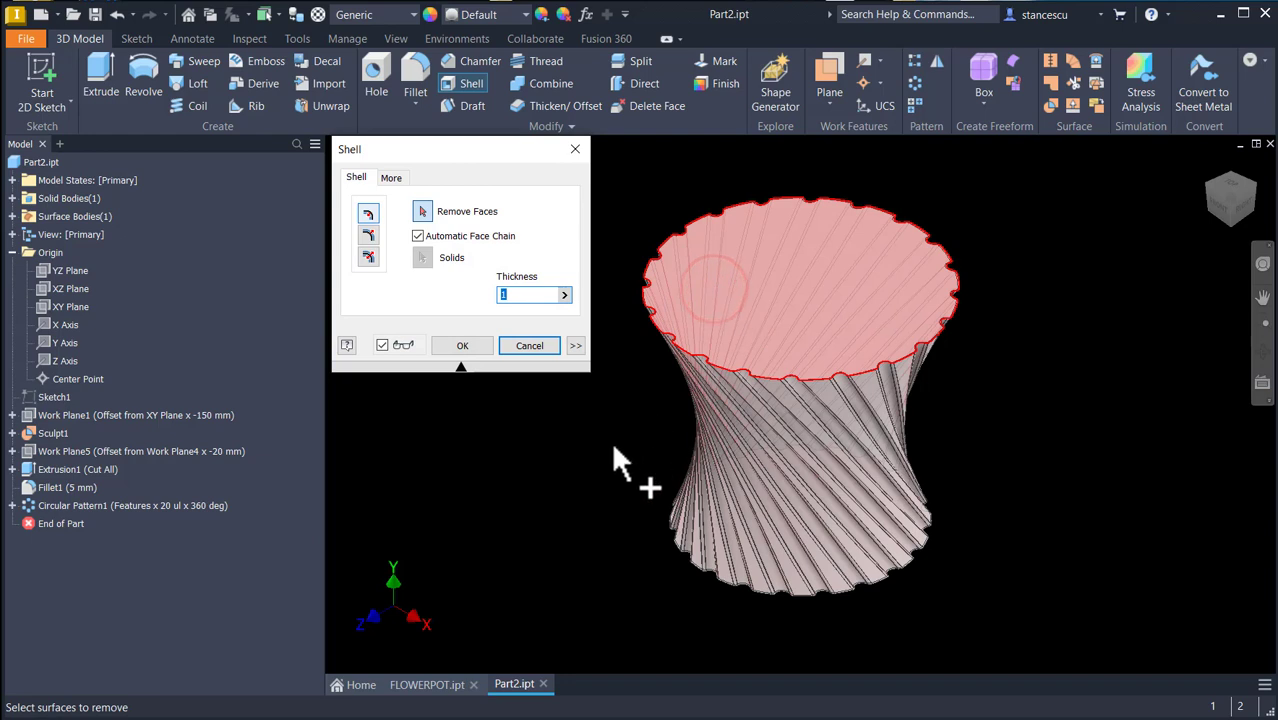
{"action": "left_click", "coordinate": [522, 293]}
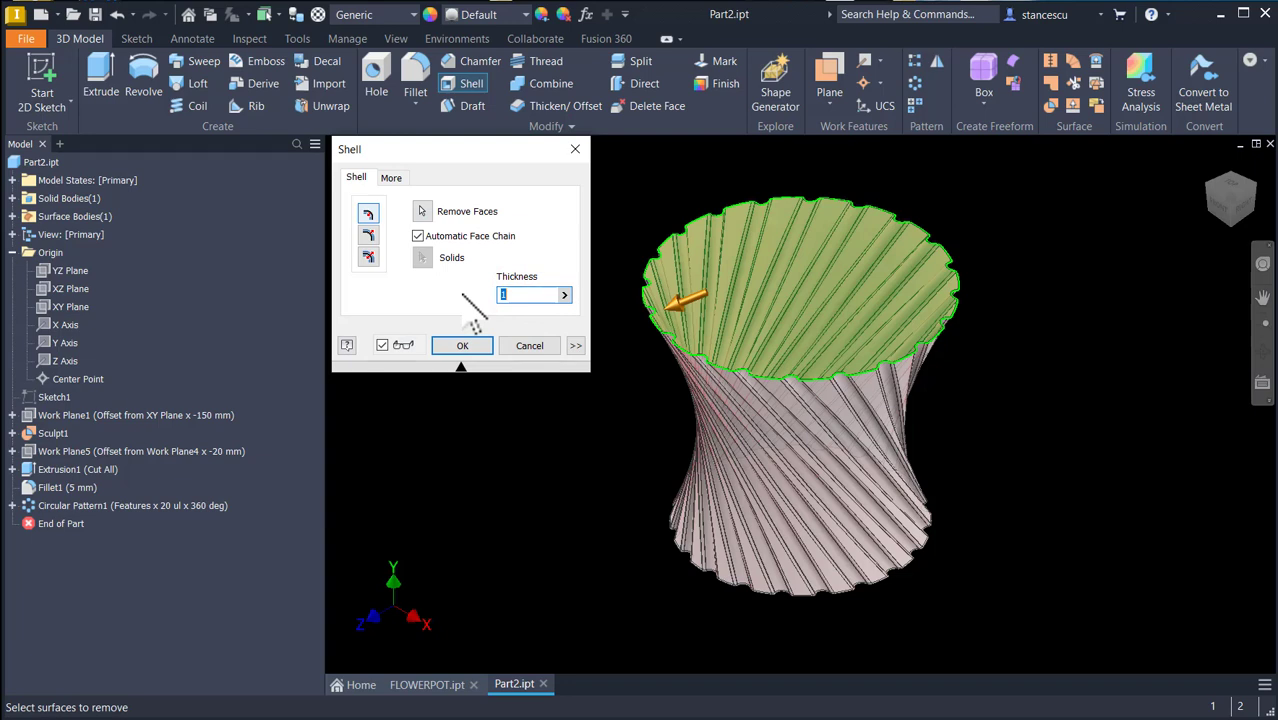
{"action": "type", "text": "5"}
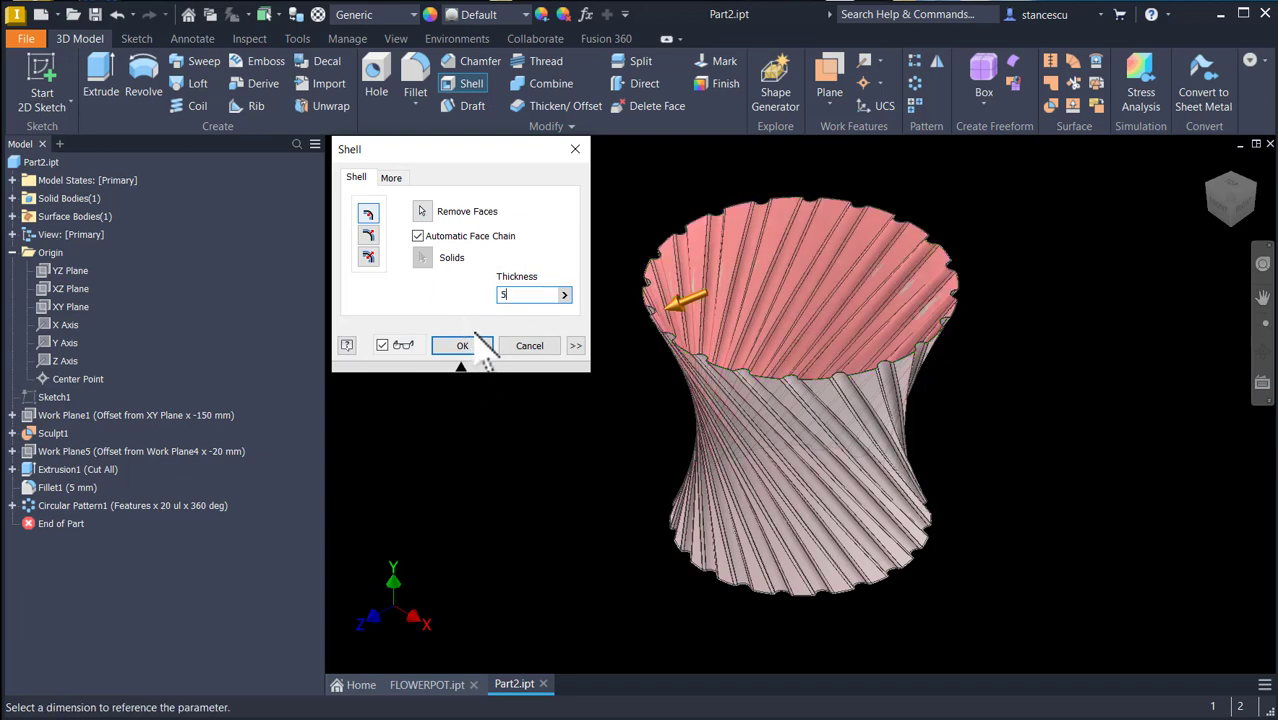
{"action": "left_click", "coordinate": [476, 446]}
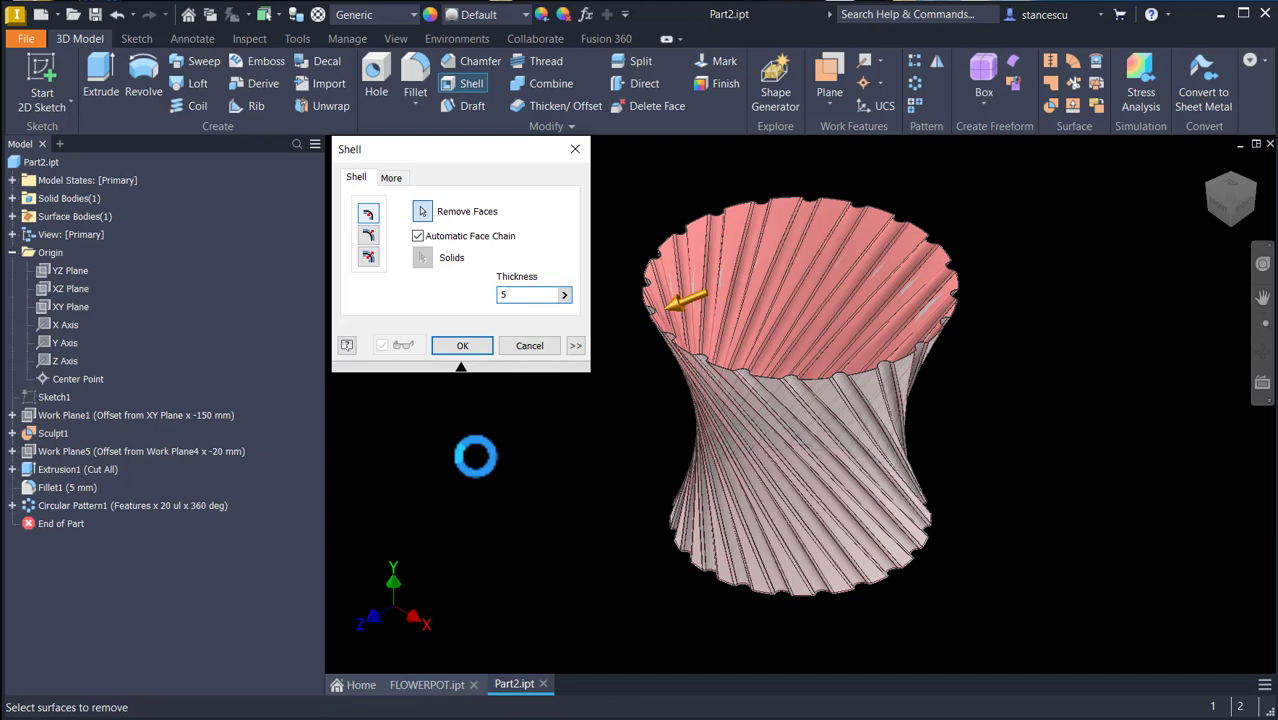
{"action": "key", "text": "Return"}
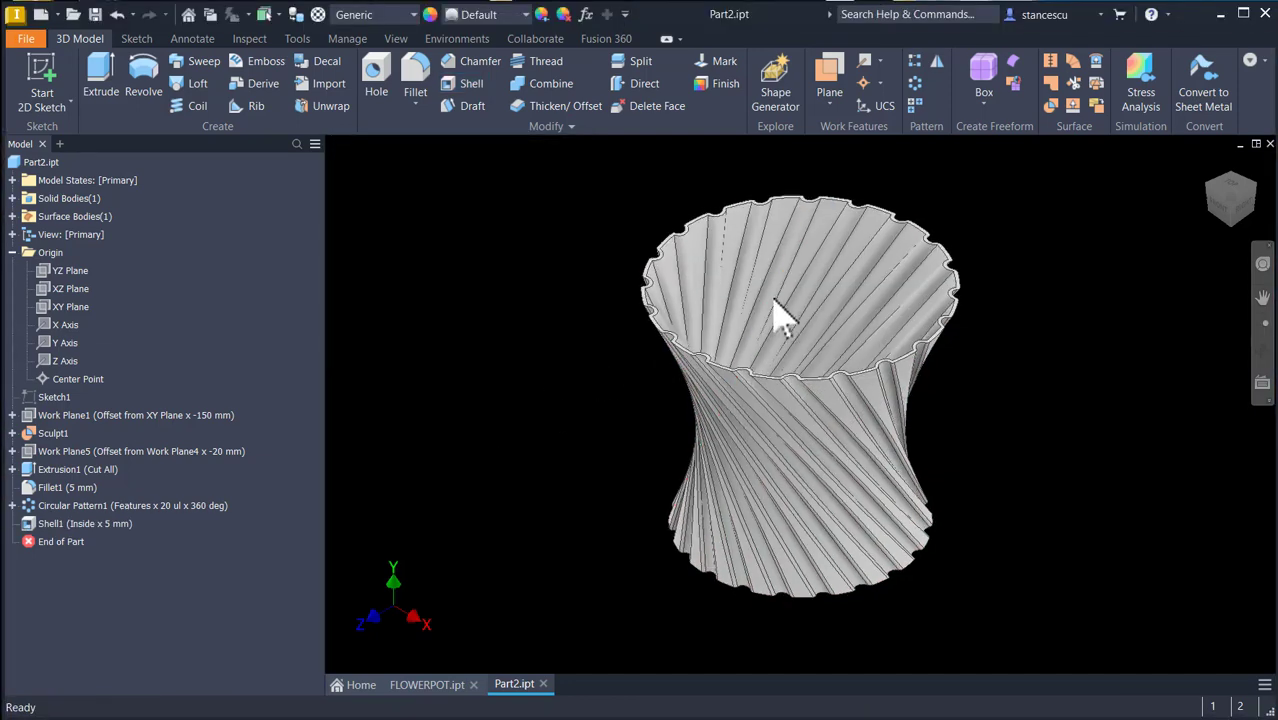
Hide the Origin planes and axes and assign Gold material to the whole part
{"action": "middle_click_drag", "start_coordinate": [776, 308], "coordinate": [760, 415], "text": "shift"}
{"action": "key", "text": "F5"}
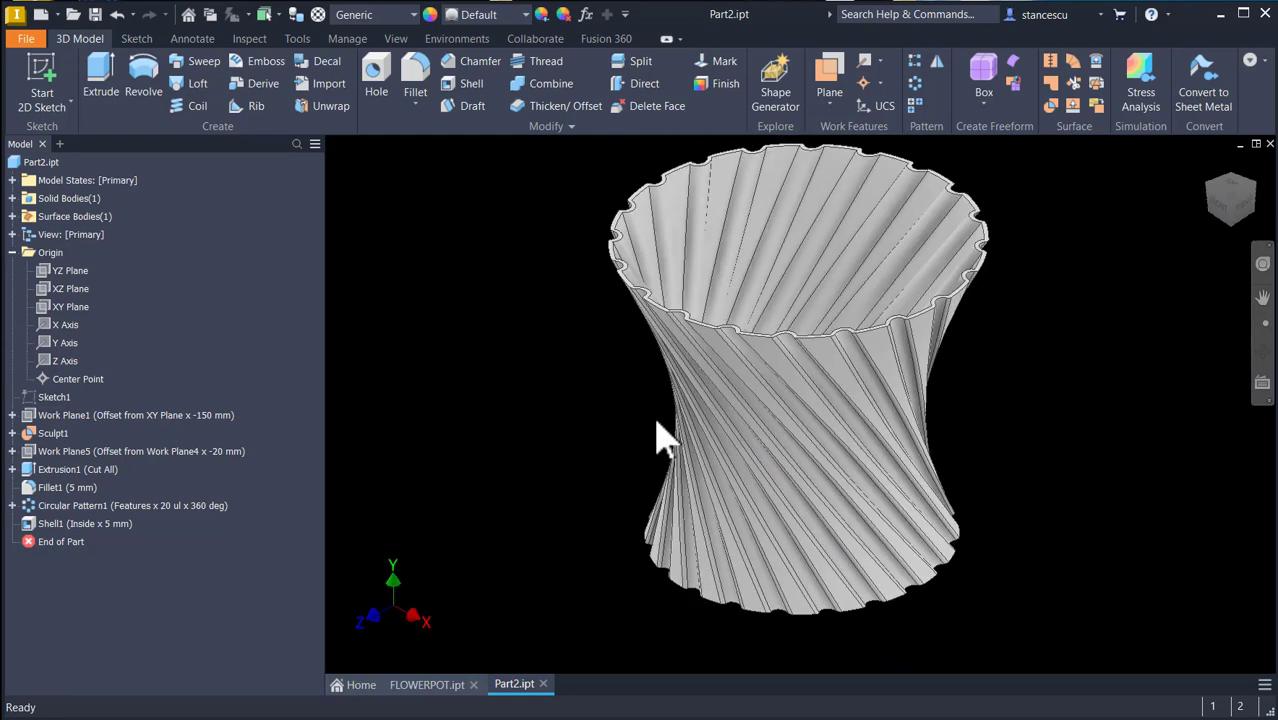
{"action": "key", "text": "F6"}
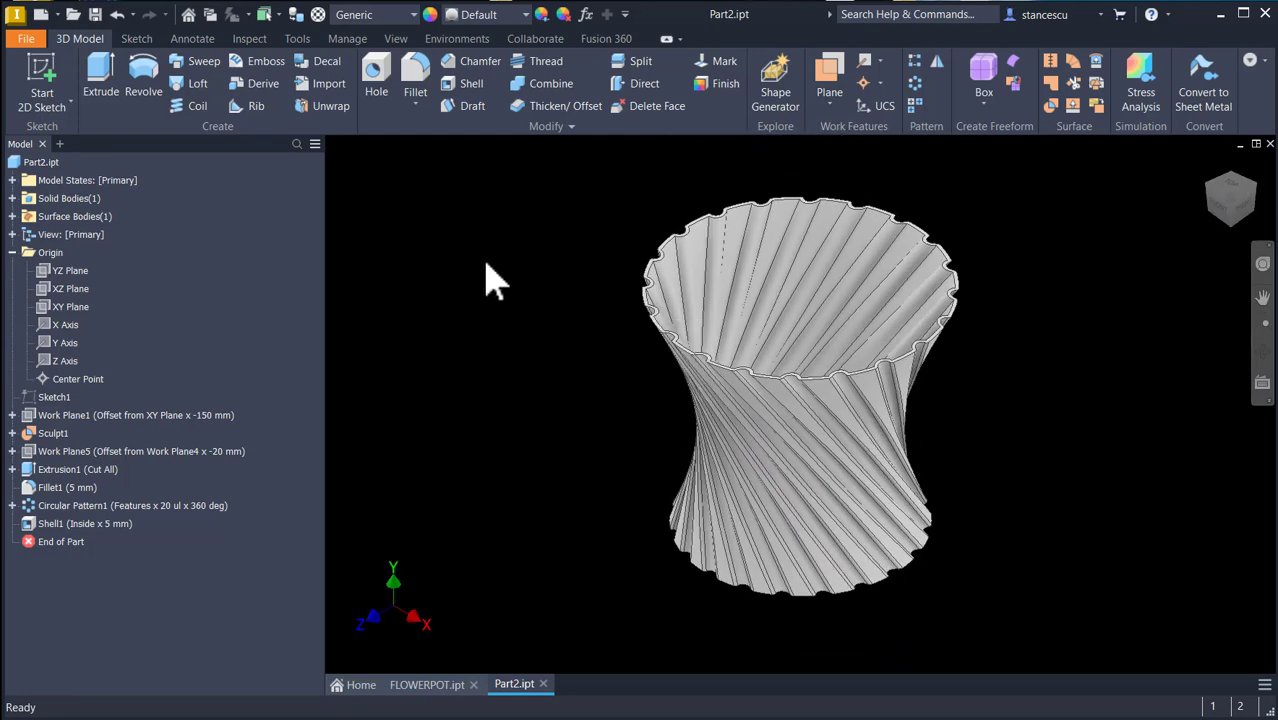
{"action": "left_click", "coordinate": [12, 252]}
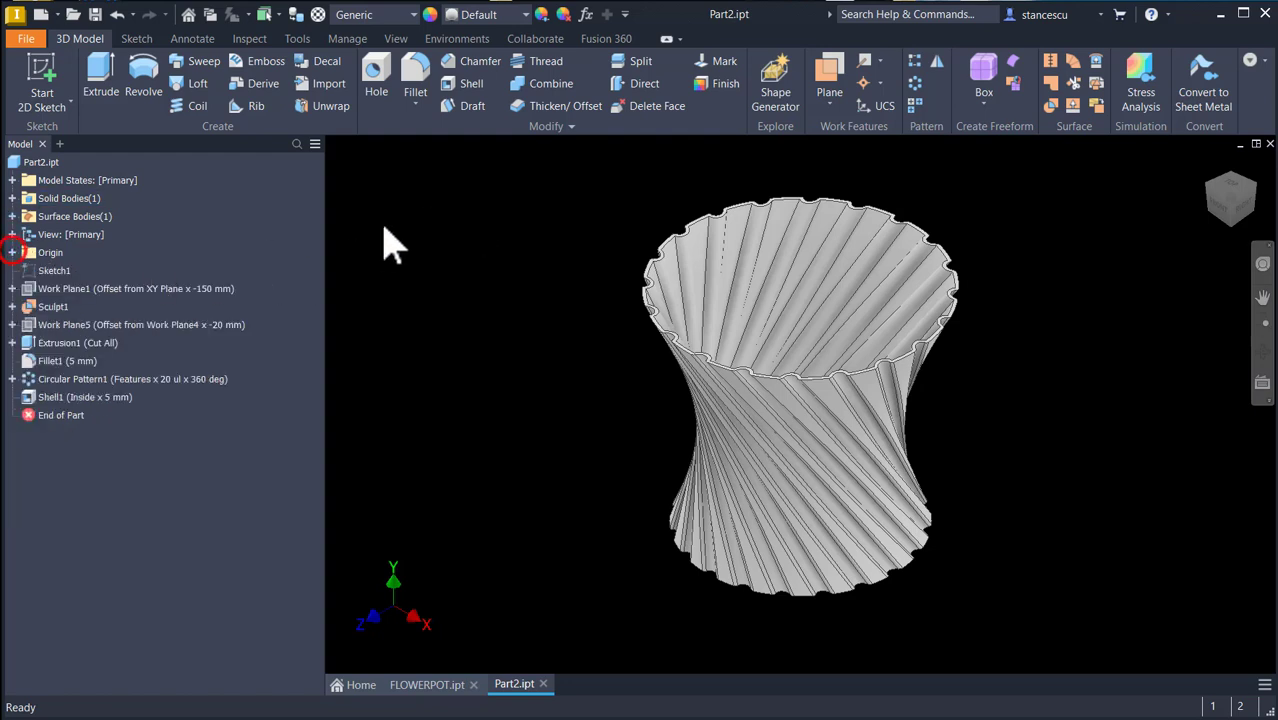
{"action": "left_click", "coordinate": [412, 18]}
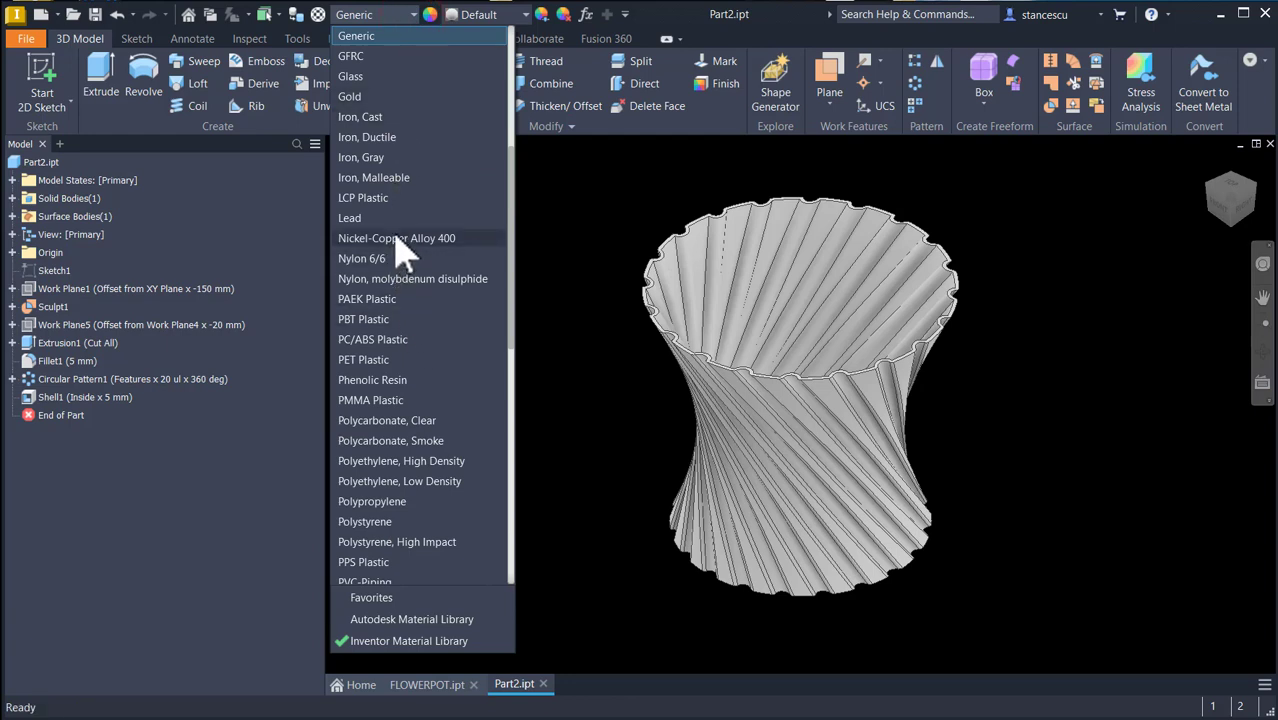
{"action": "left_click", "coordinate": [352, 96]}
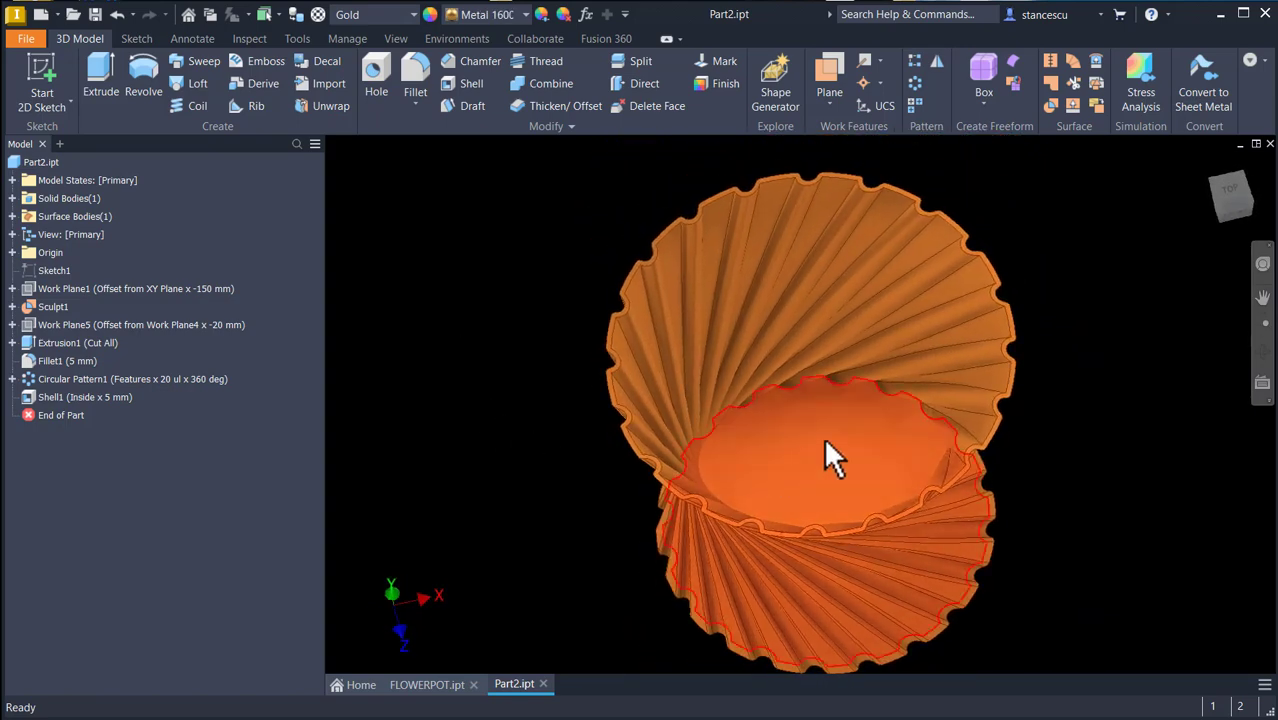
Give the pot's inner bottom face an Olive Green appearance
{"action": "left_click", "coordinate": [827, 437]}
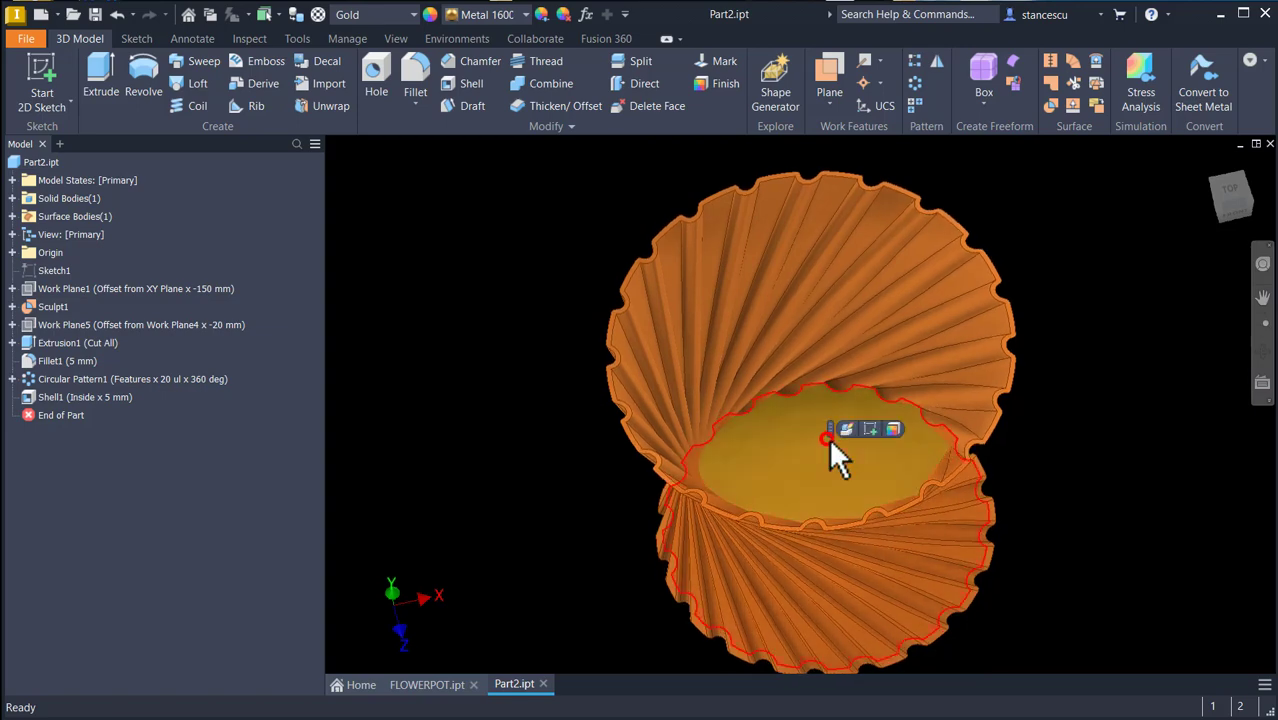
{"action": "left_click", "coordinate": [525, 14]}
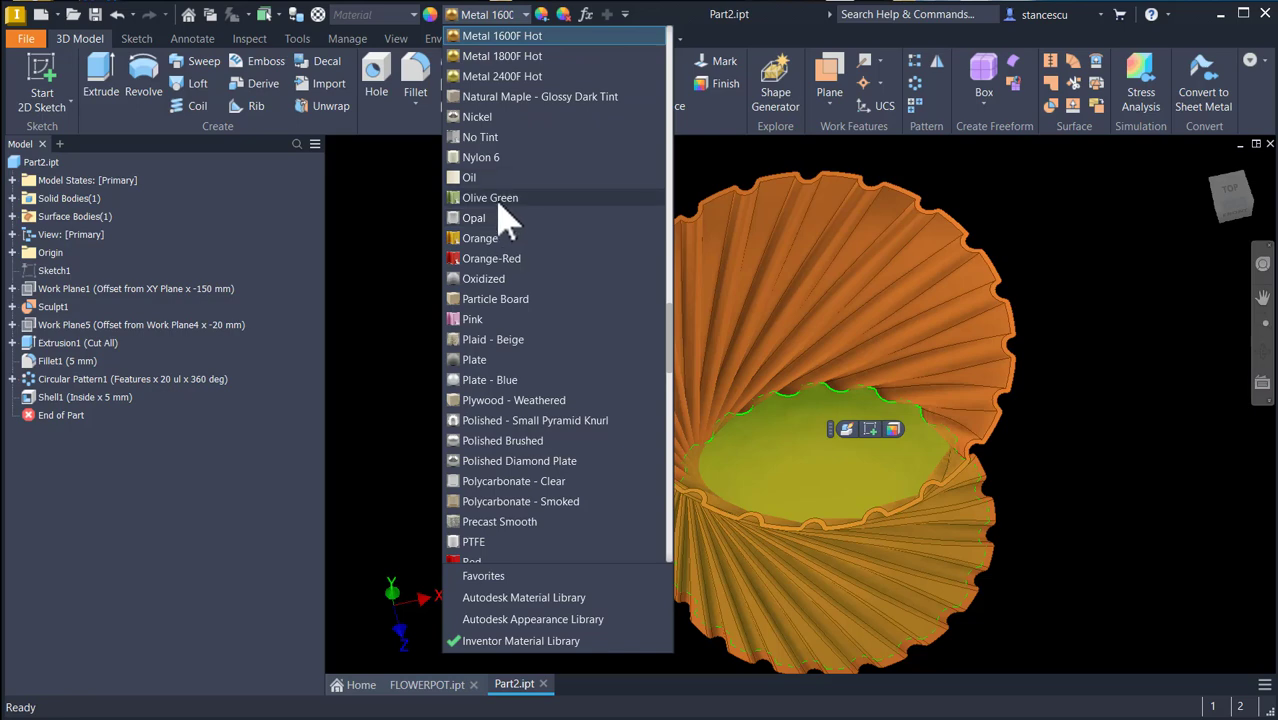
{"action": "left_click", "coordinate": [499, 198]}
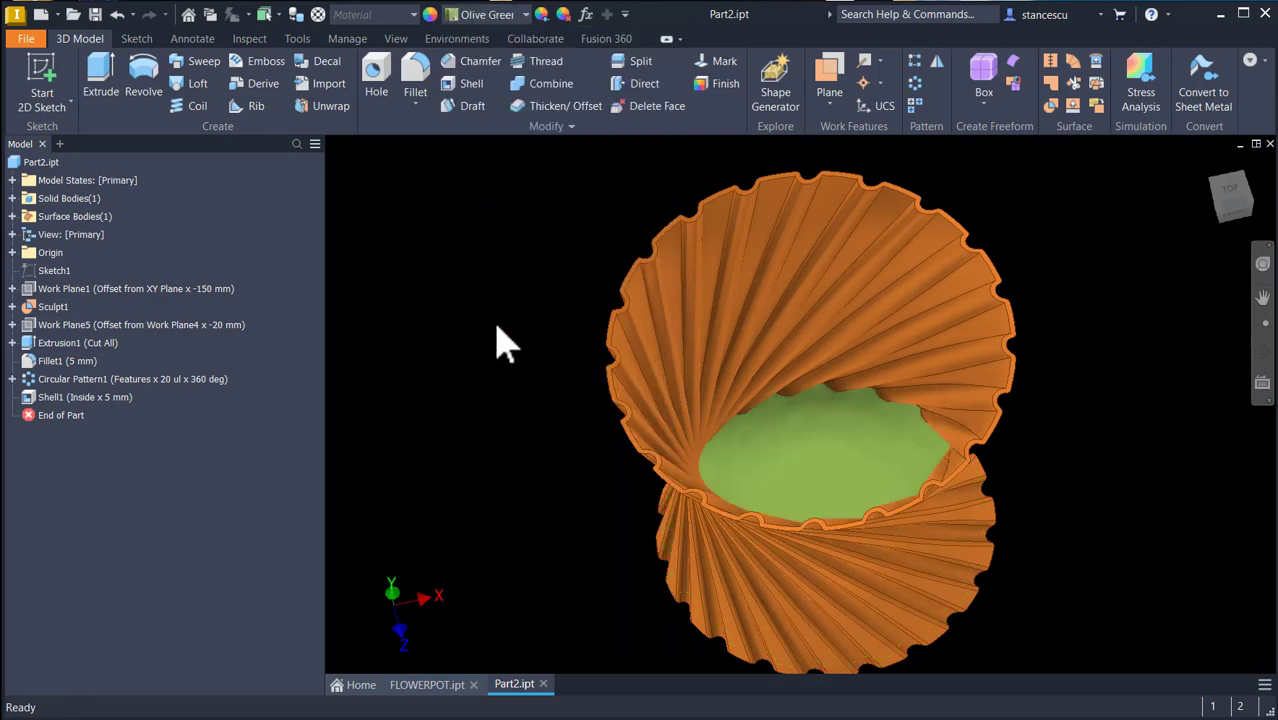
{"action": "key", "text": "F6"}
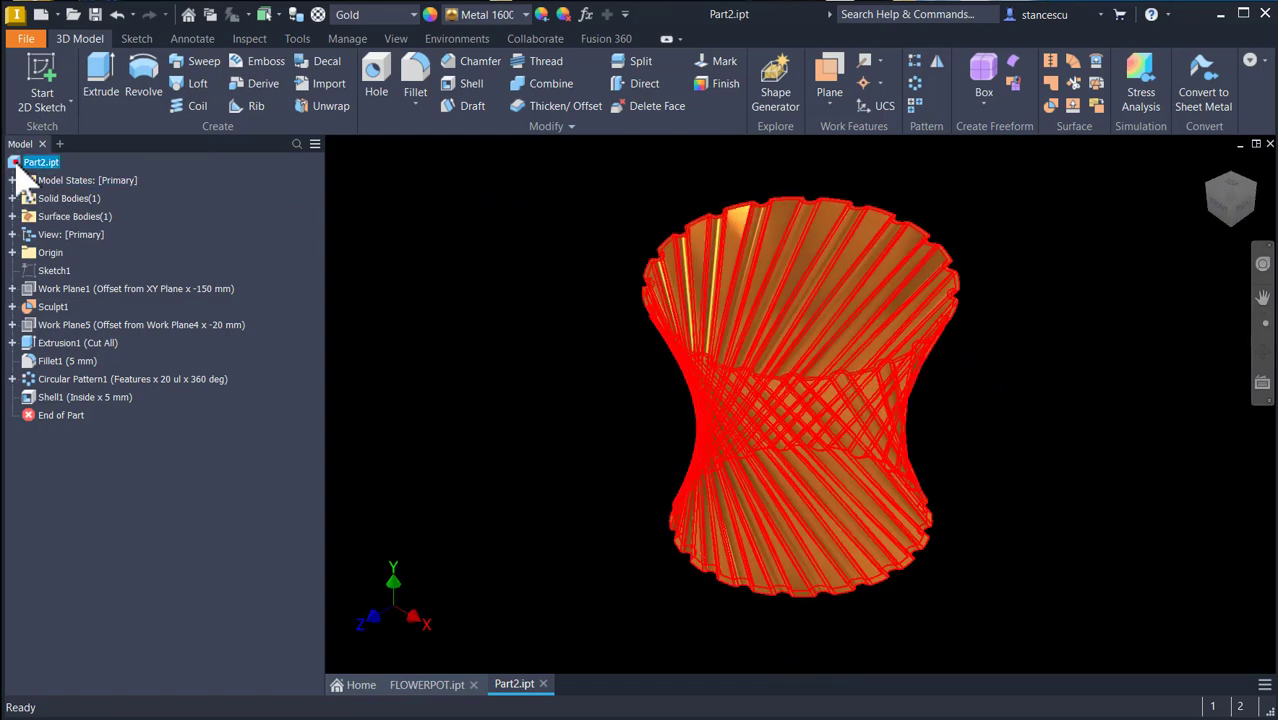
Update Part2's physical iProperties and read its 61.426 kg mass
{"action": "left_click", "coordinate": [15, 165]}
{"action": "right_click", "coordinate": [17, 168]}
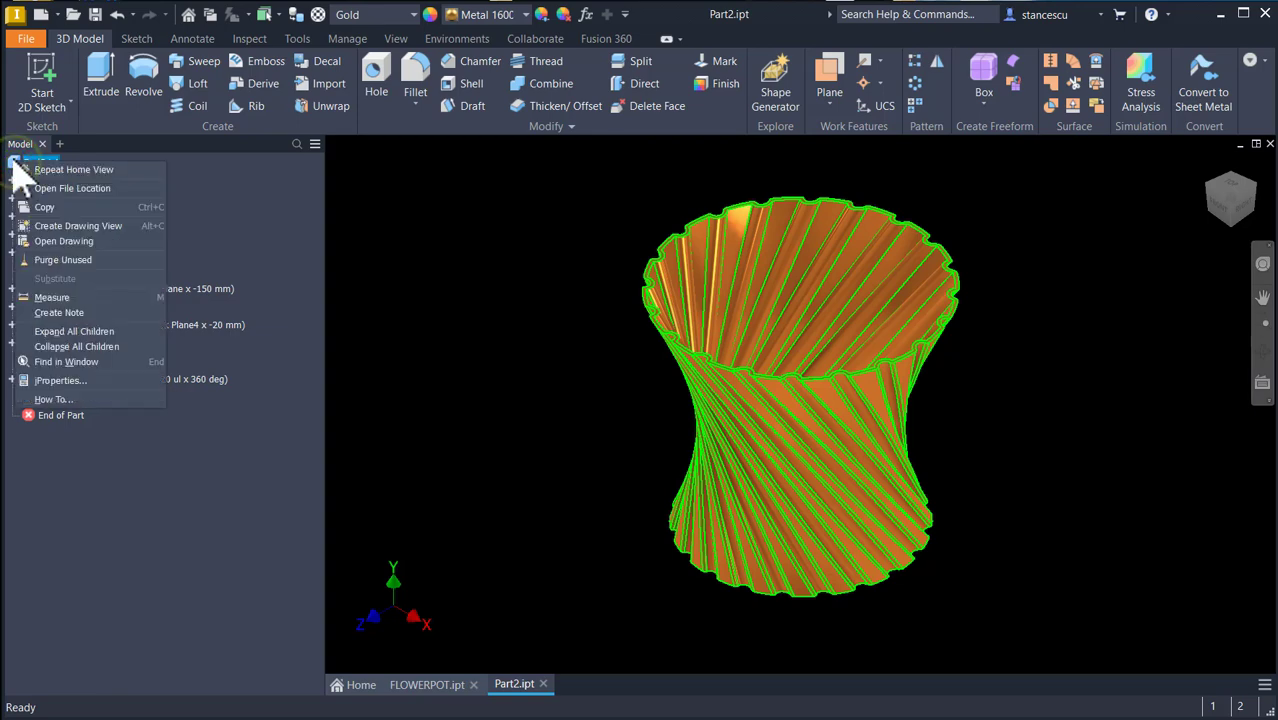
{"action": "left_click", "coordinate": [75, 379]}
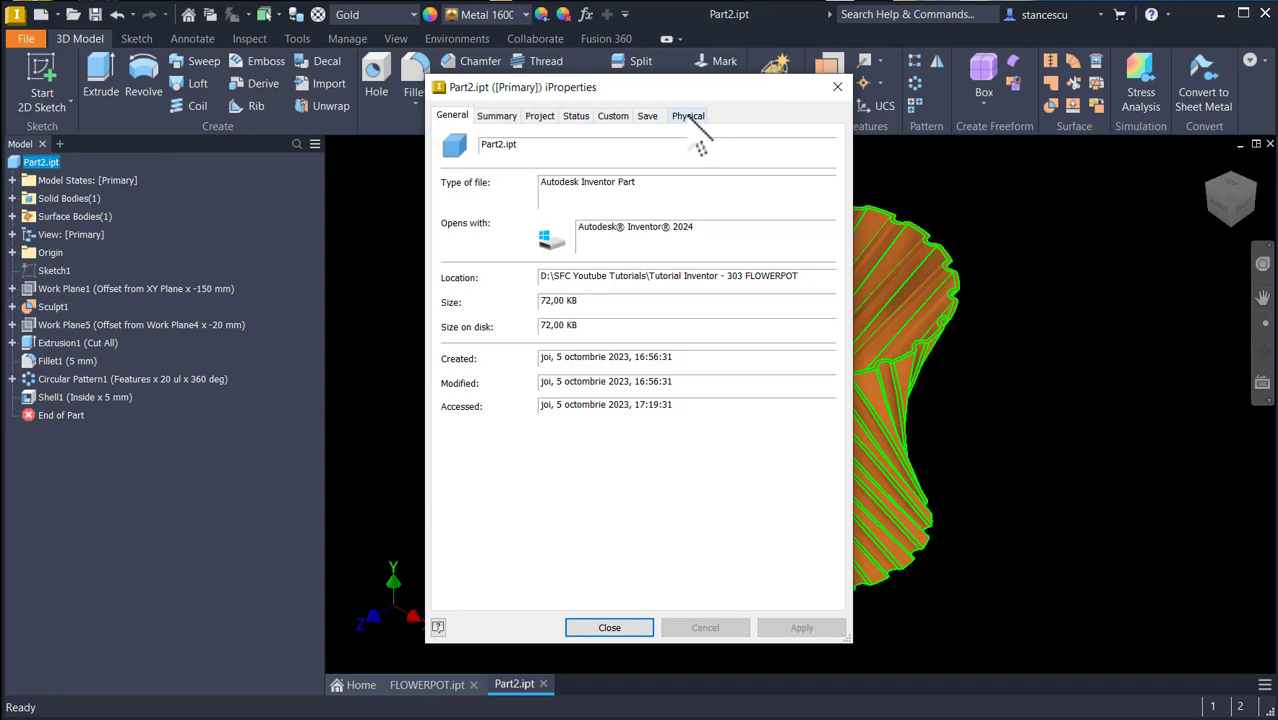
{"action": "left_click", "coordinate": [688, 116]}
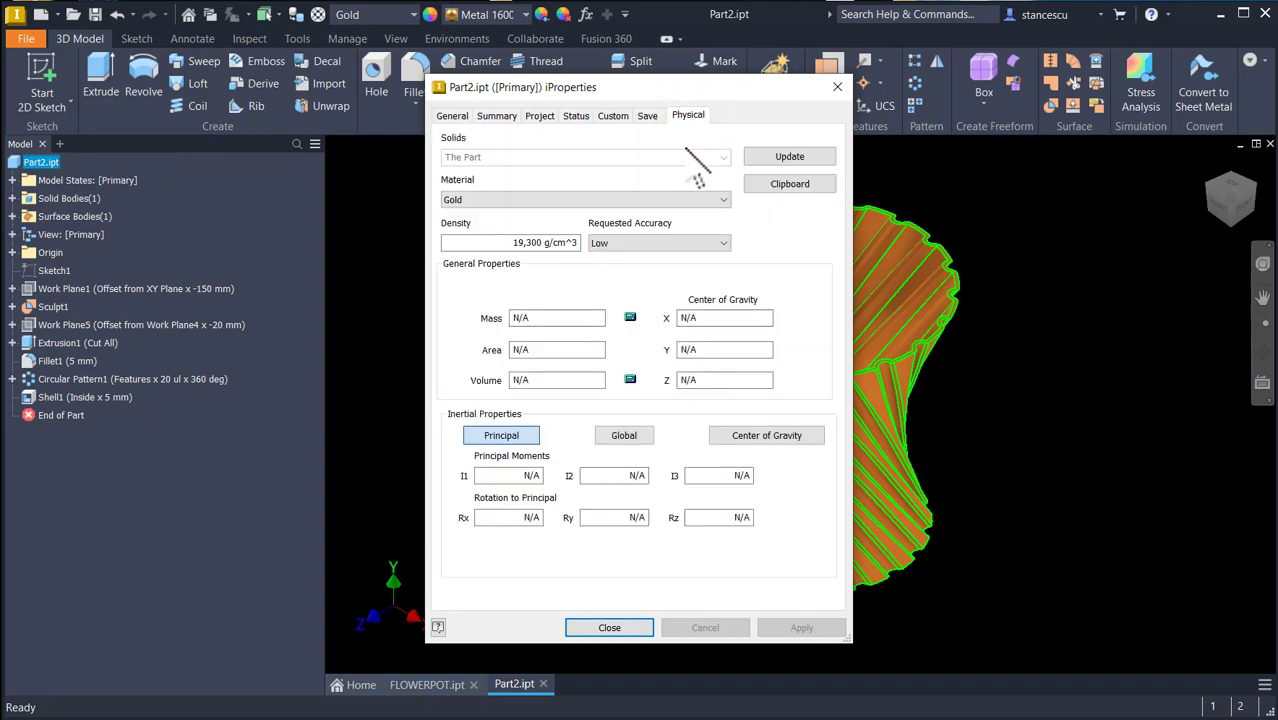
{"action": "left_click", "coordinate": [786, 158]}
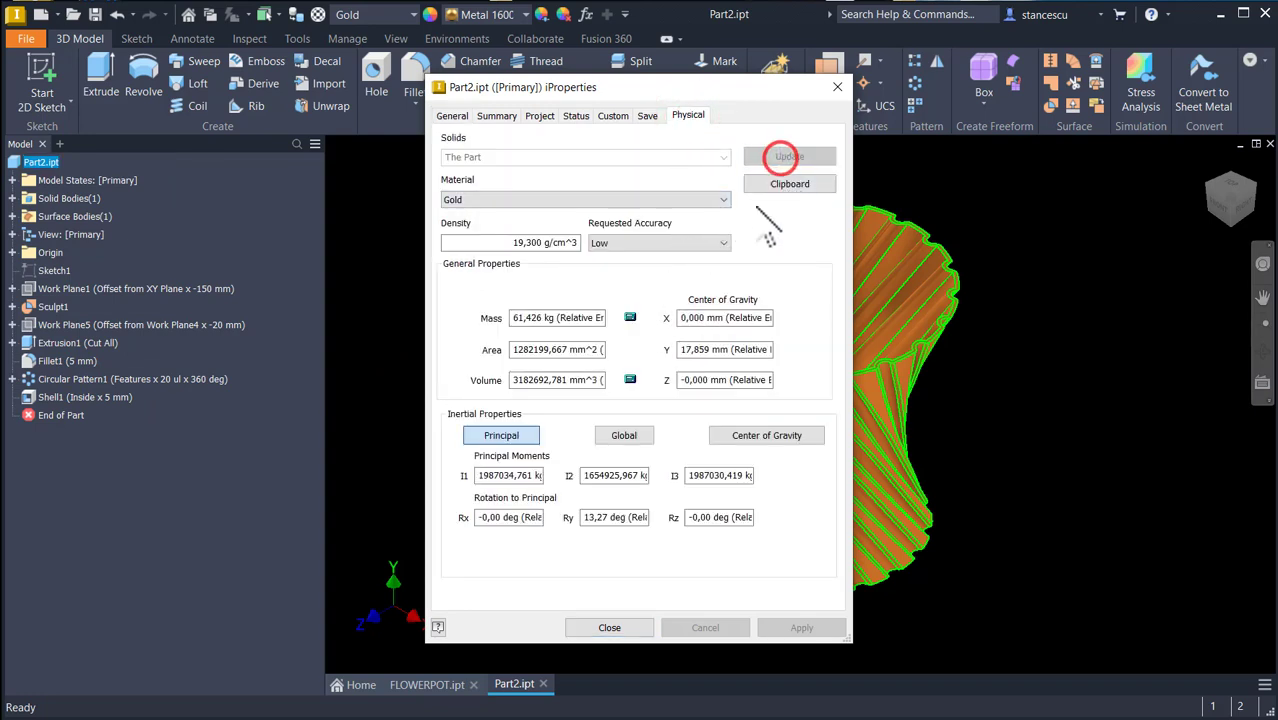
{"action": "double_click", "coordinate": [513, 317]}
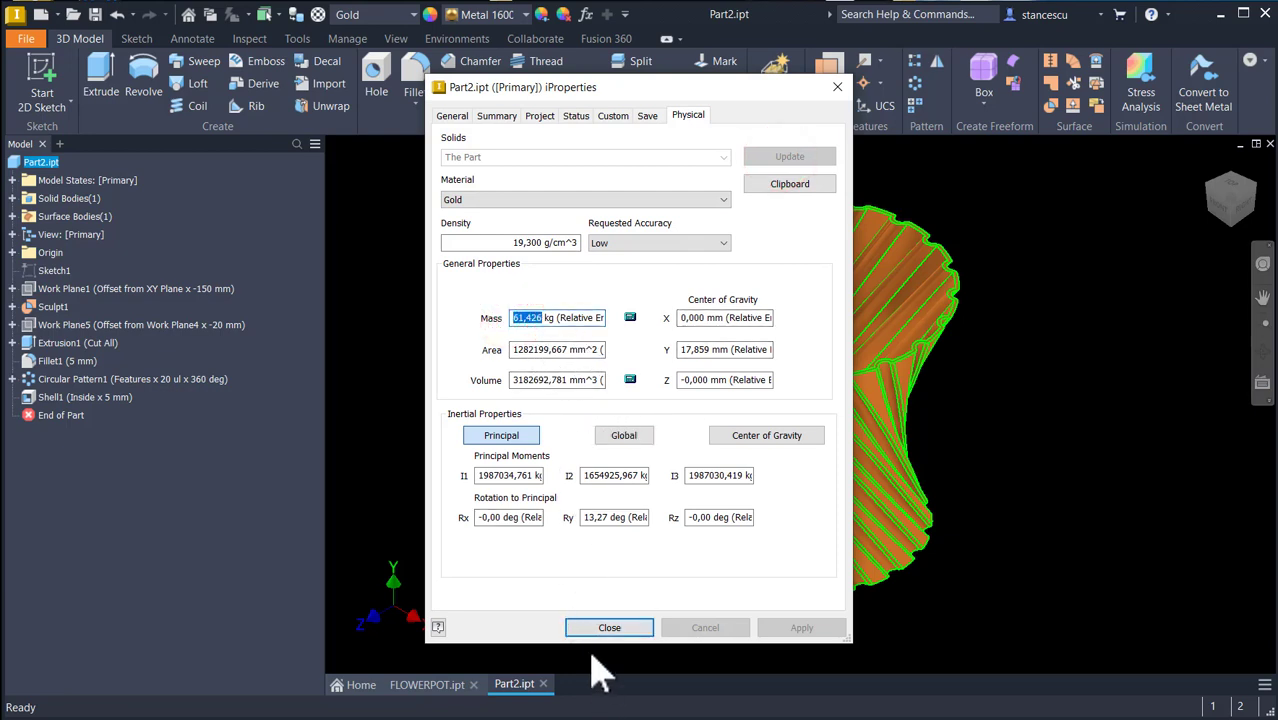
{"action": "left_click", "coordinate": [600, 630]}
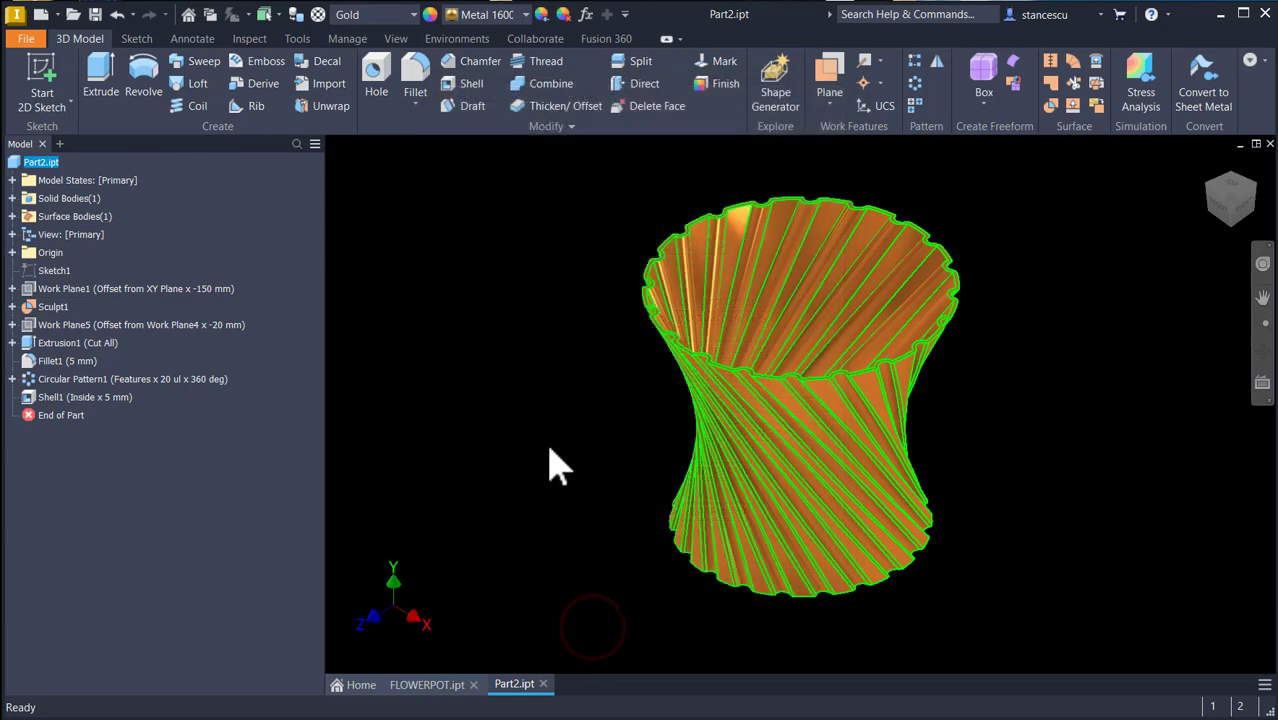
{"action": "left_click", "coordinate": [479, 294]}
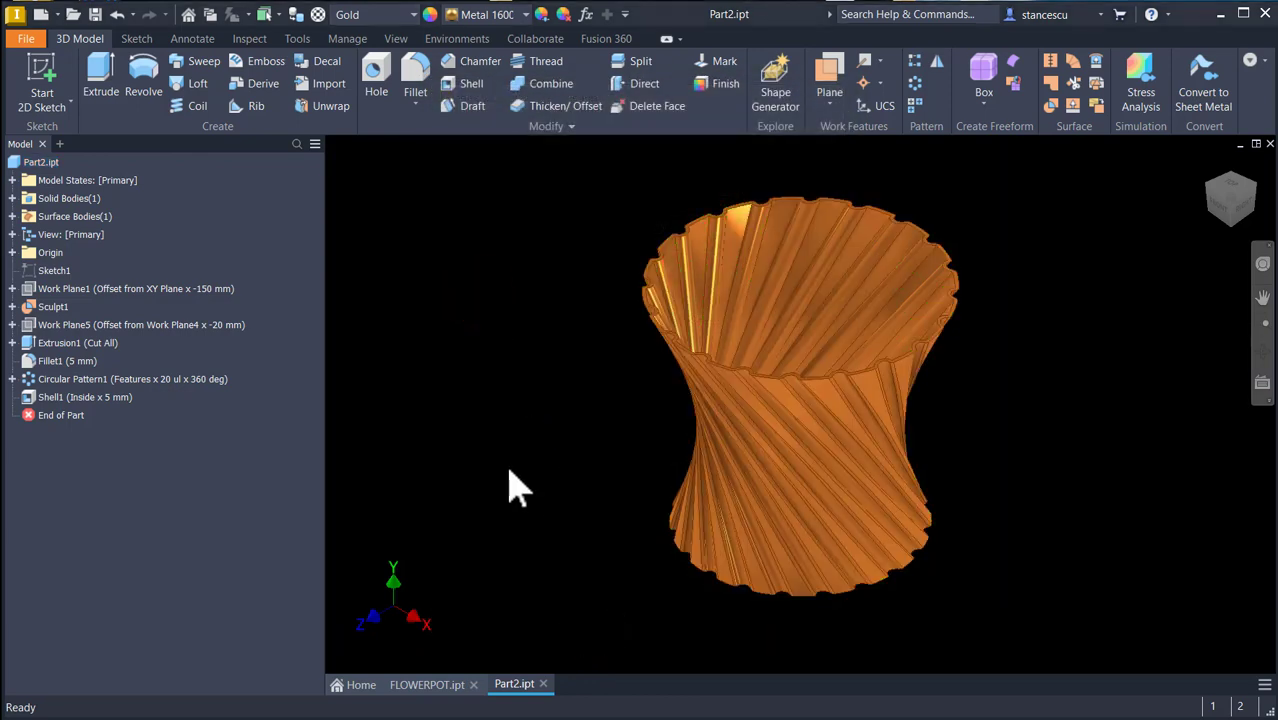